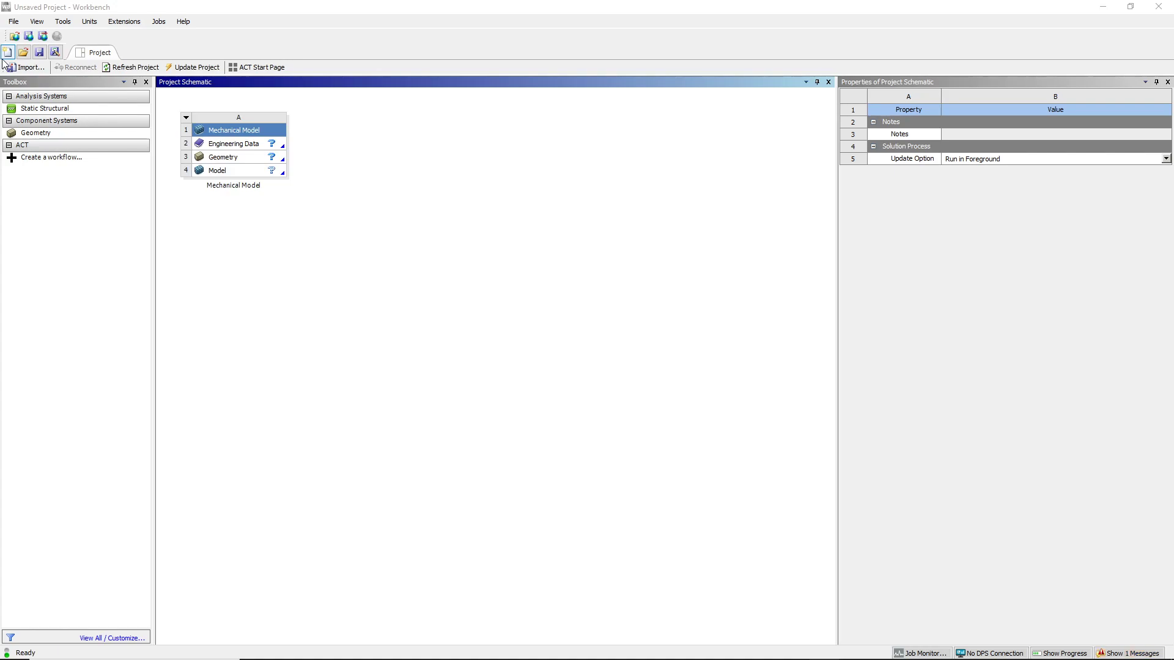
Start a new project without saving the current one and add a Static Structural system to the schematic
{"action": "left_click", "coordinate": [8, 55]}
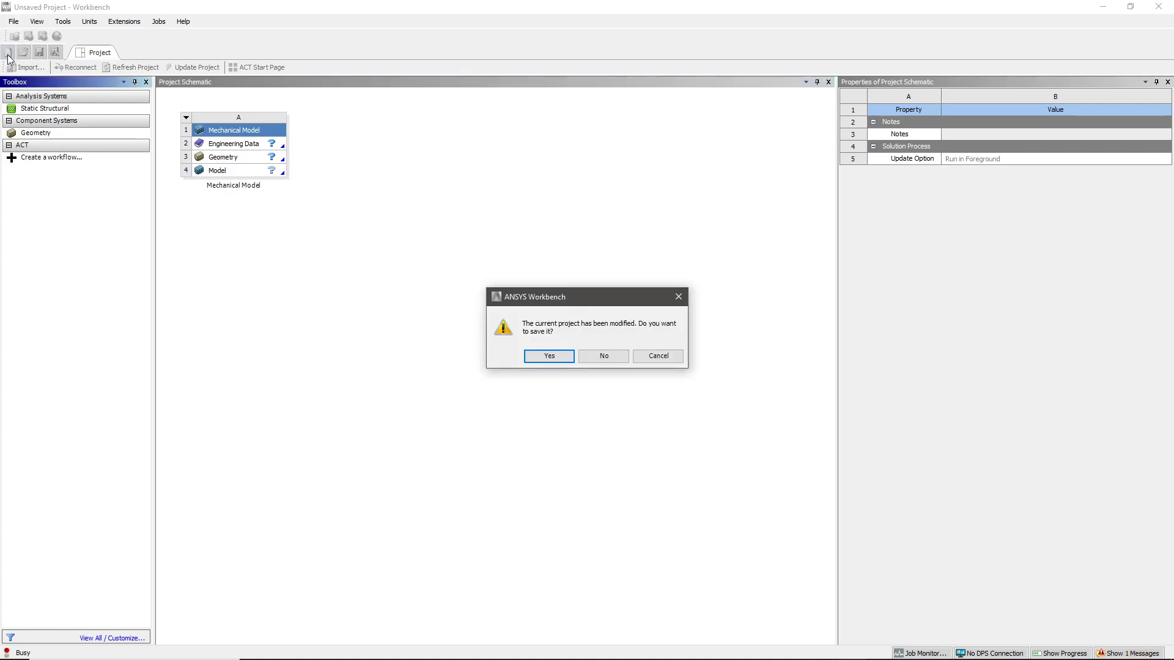
{"action": "left_click", "coordinate": [591, 354]}
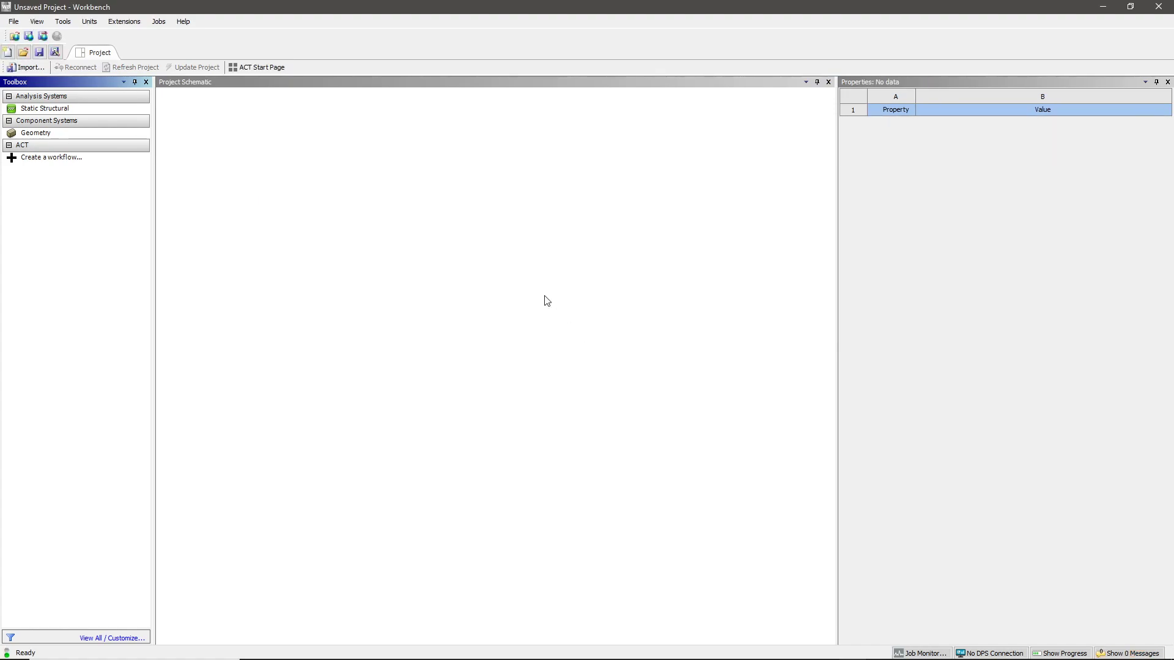
{"action": "left_click_drag", "start_coordinate": [55, 108], "coordinate": [227, 145]}
Open the system's Engineering Data and add Structural Steel to it from the General Materials source
{"action": "right_click", "coordinate": [253, 149]}
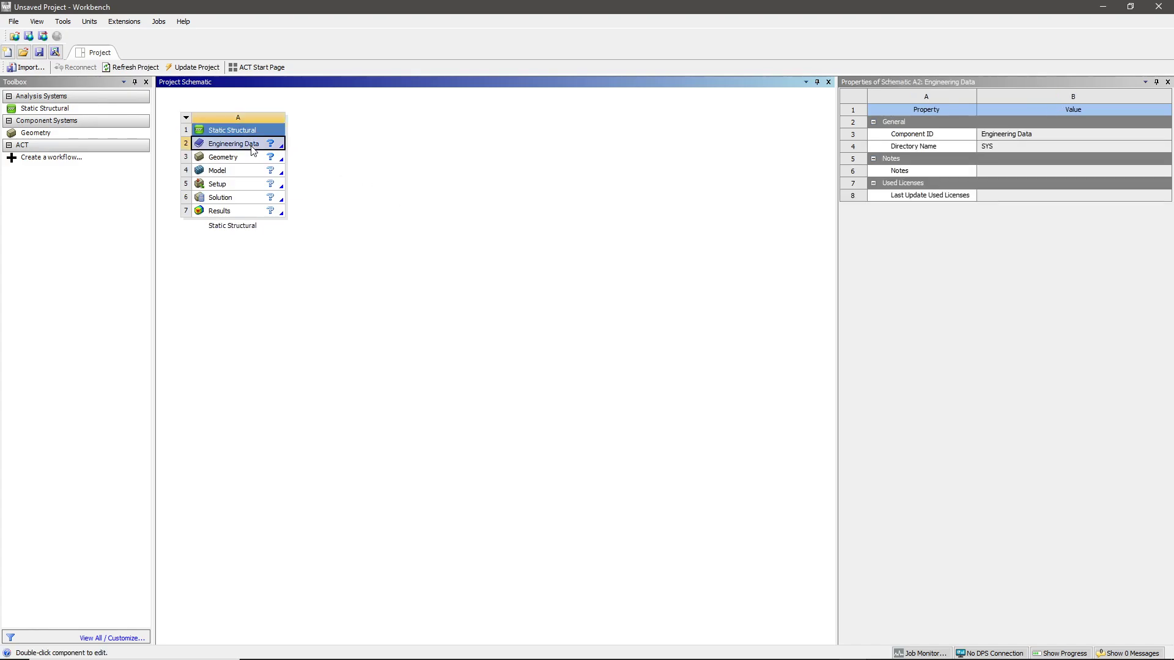
{"action": "left_click", "coordinate": [276, 153]}
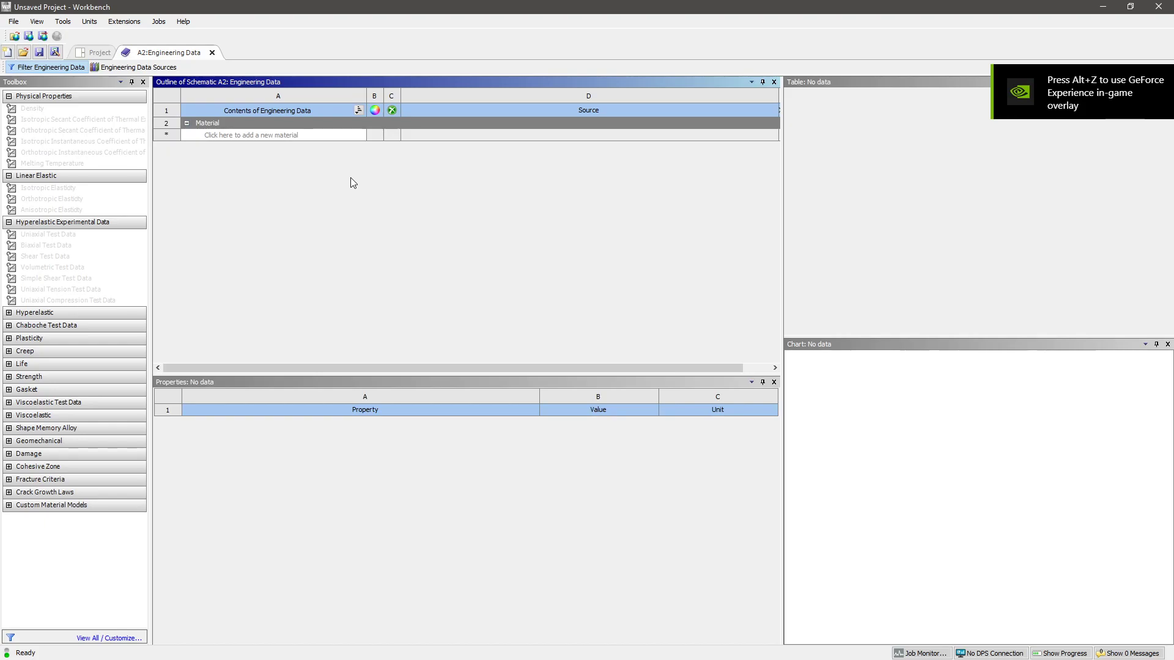
{"action": "left_click", "coordinate": [281, 135]}
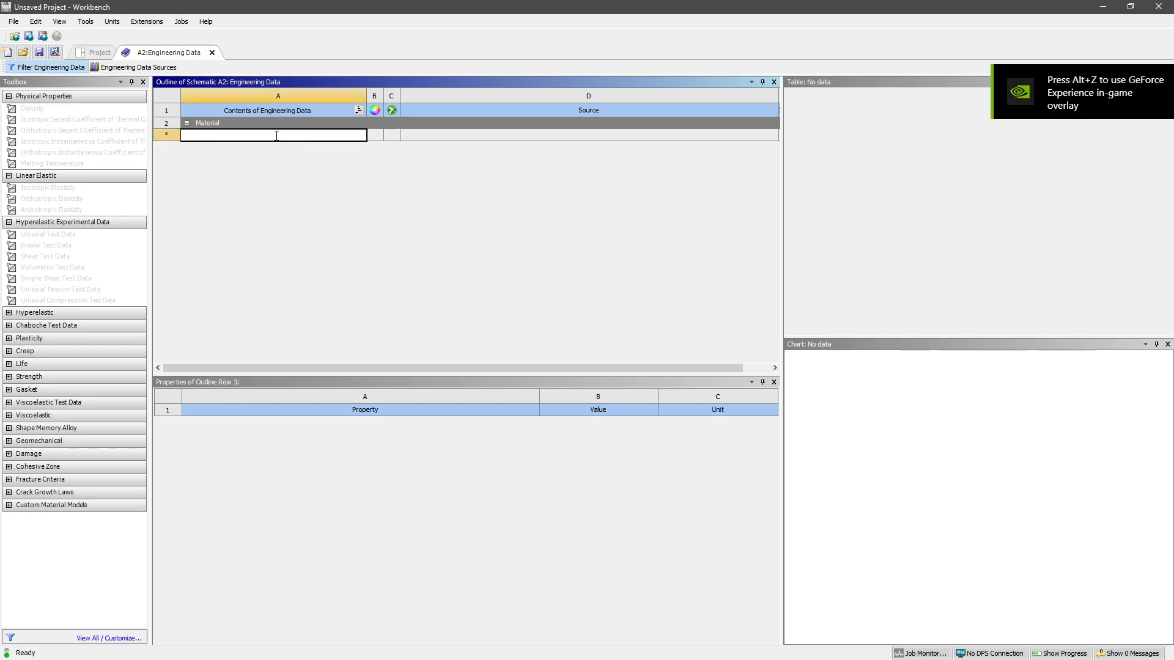
{"action": "left_click", "coordinate": [135, 68]}
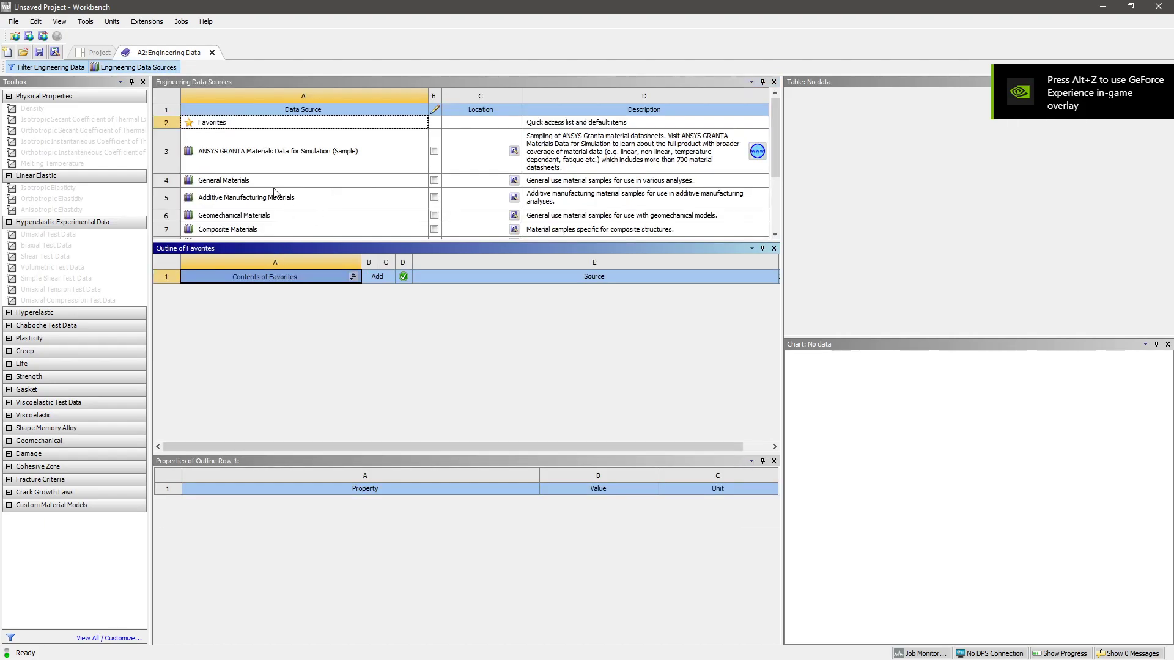
{"action": "left_click", "coordinate": [250, 184]}
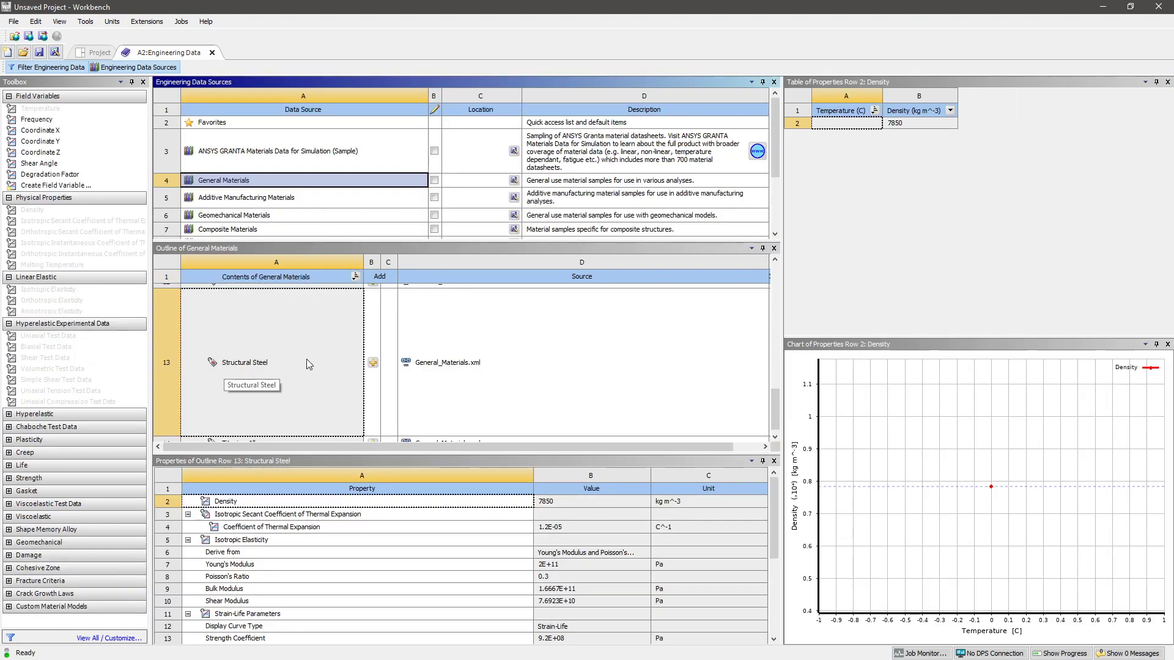
{"action": "left_click", "coordinate": [373, 362]}
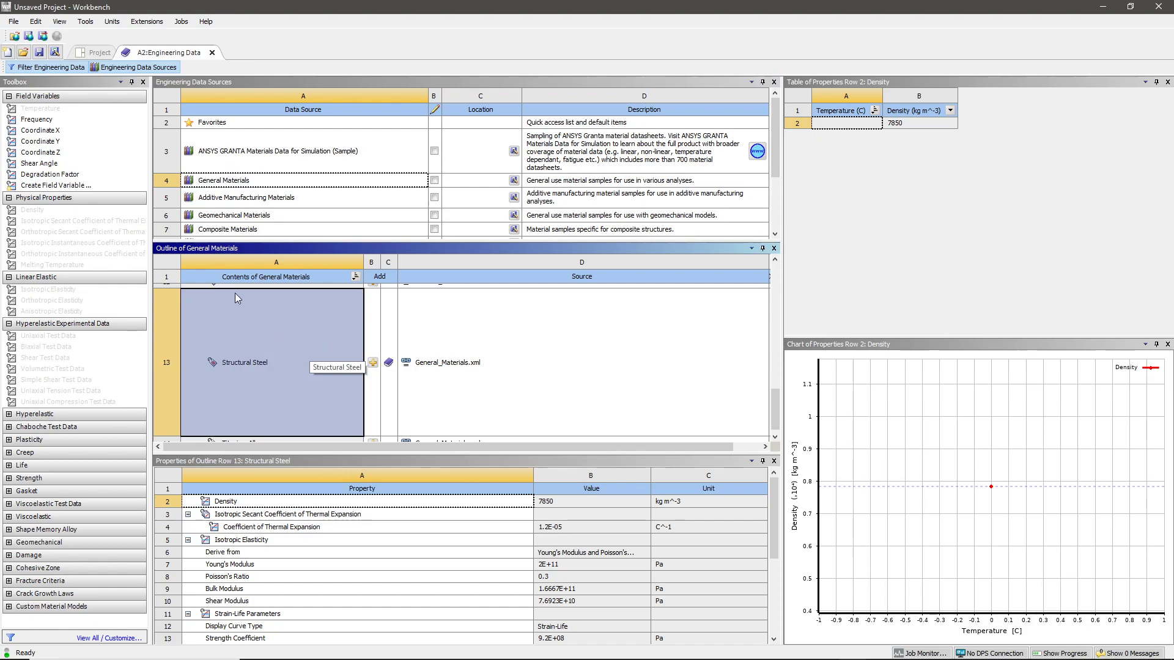
{"action": "left_click", "coordinate": [128, 67]}
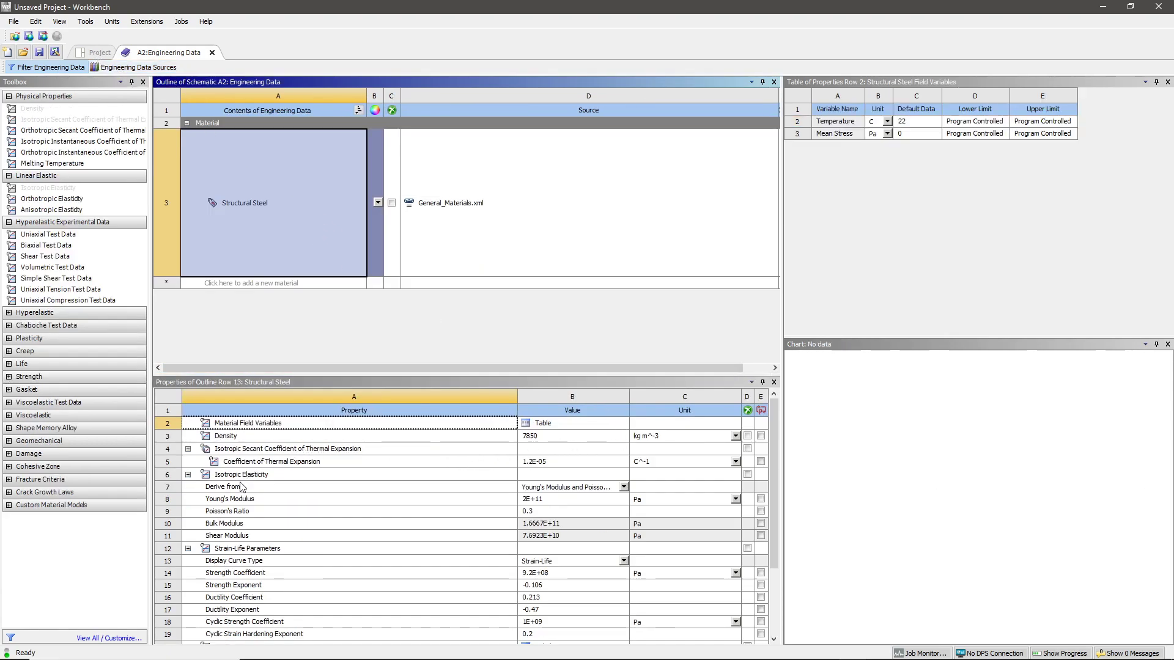
Set Structural Steel's Young's Modulus to 1 Pa and close the Engineering Data
{"action": "left_click", "coordinate": [173, 501]}
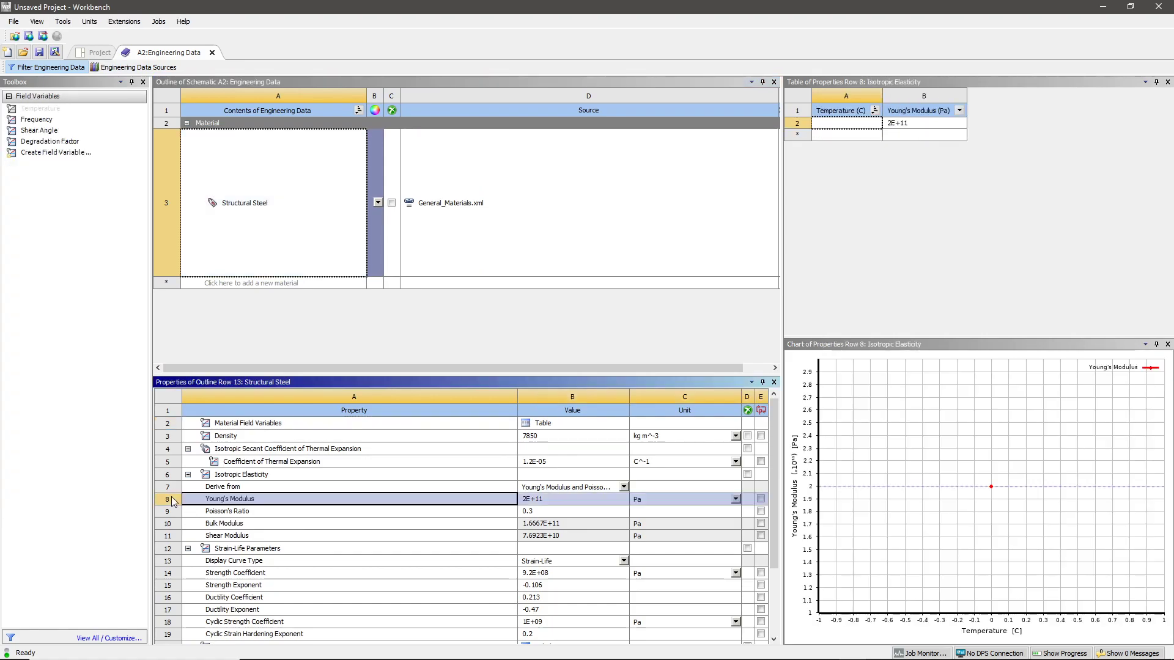
{"action": "left_click", "coordinate": [541, 500]}
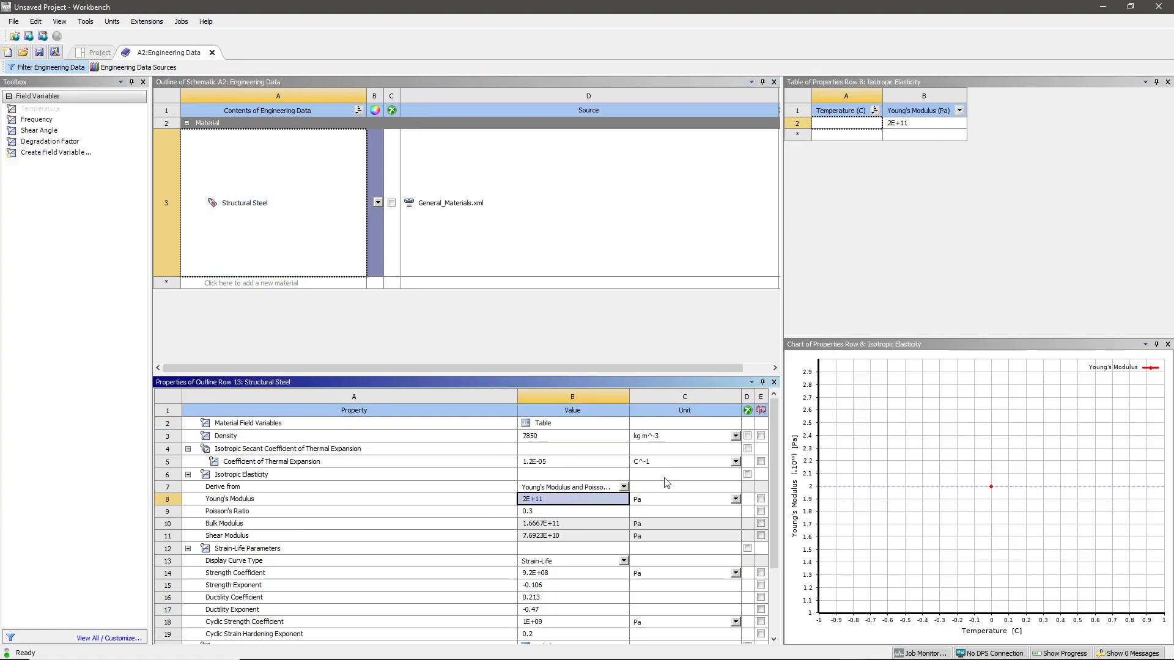
{"action": "type", "text": "1"}
{"action": "key", "text": "Return"}
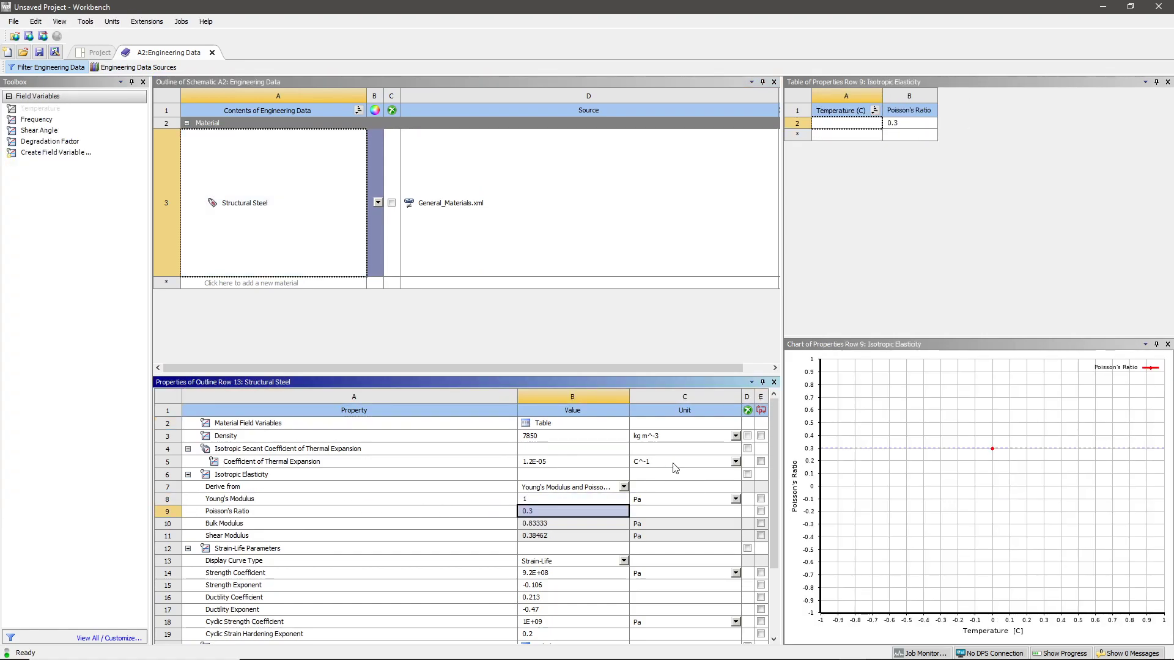
{"action": "left_click", "coordinate": [212, 54]}
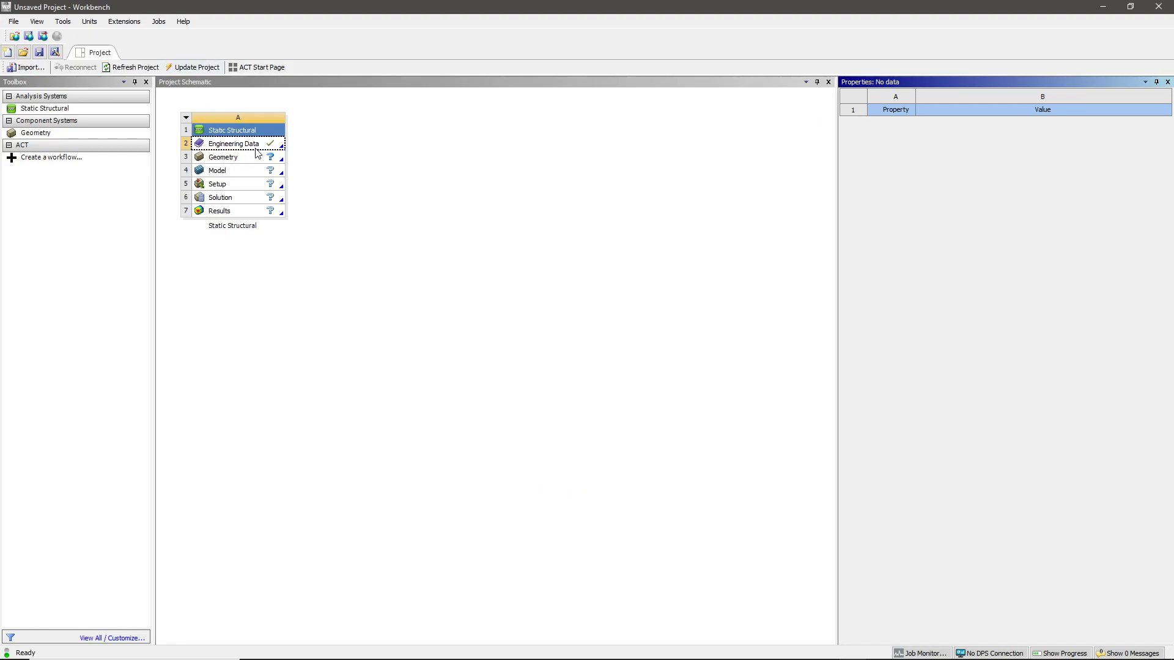
{"action": "left_click", "coordinate": [244, 160]}
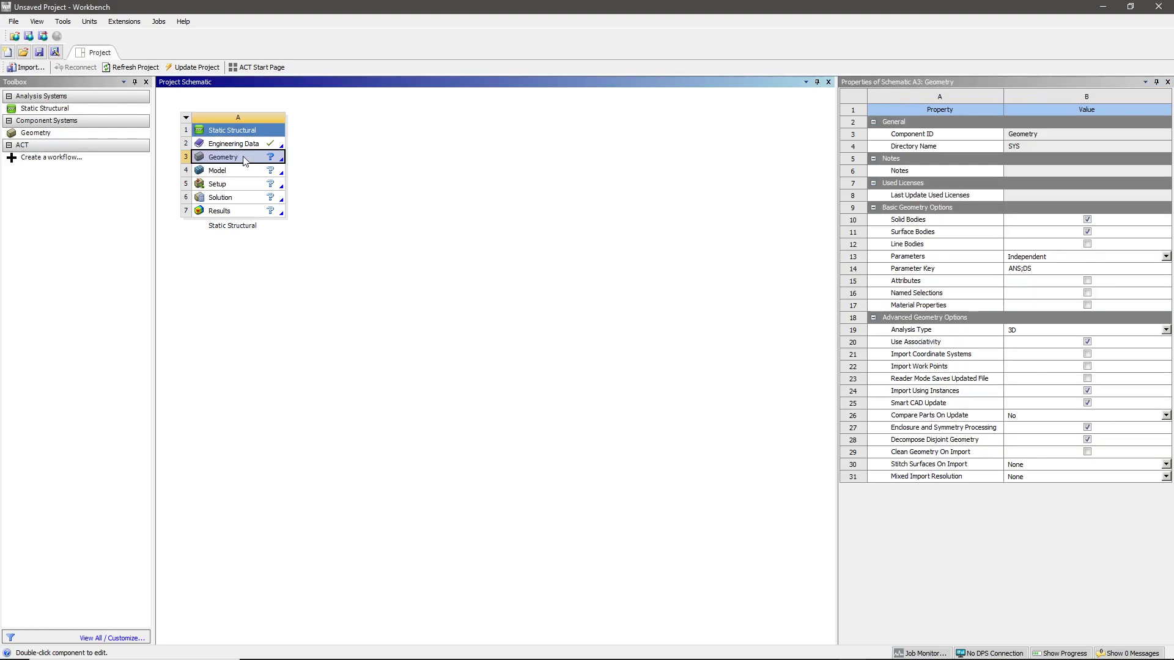
{"action": "right_click", "coordinate": [245, 157]}
{"action": "left_click", "coordinate": [386, 127]}
{"action": "left_click", "coordinate": [252, 157]}
{"action": "left_click", "coordinate": [58, 23]}
{"action": "mouse_move", "coordinate": [37, 22]}
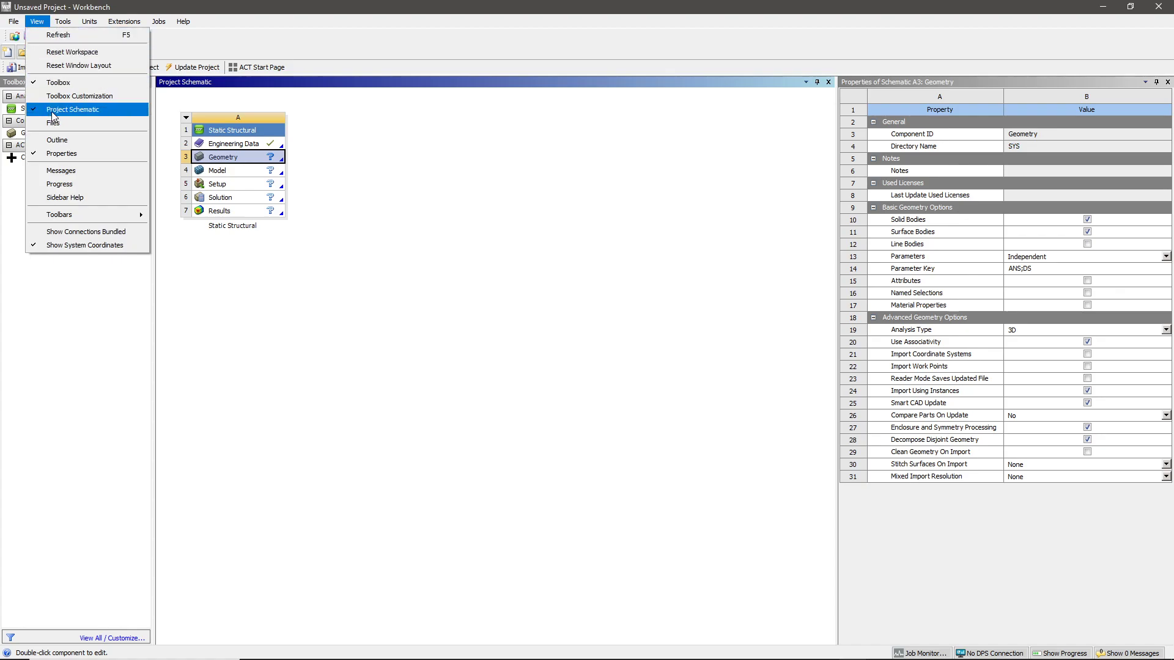
{"action": "left_click", "coordinate": [626, 354]}
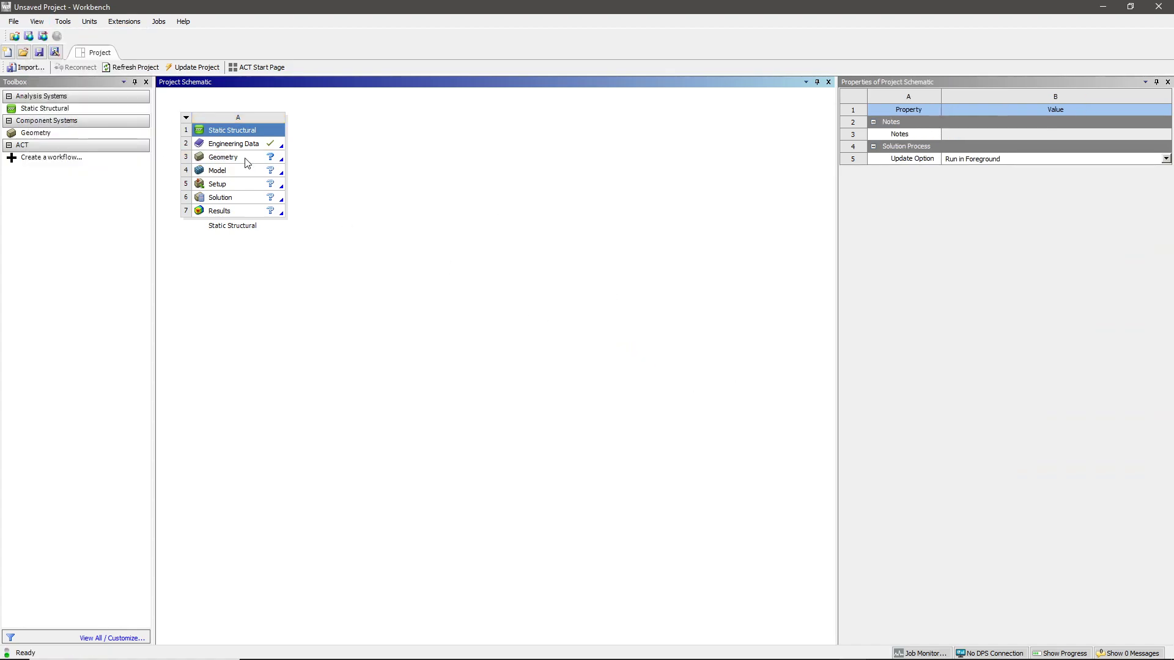
Set the Geometry cell's analysis type to 2D and open a new DesignModeler geometry for it
{"action": "left_click", "coordinate": [223, 157]}
{"action": "left_click", "coordinate": [1033, 330]}
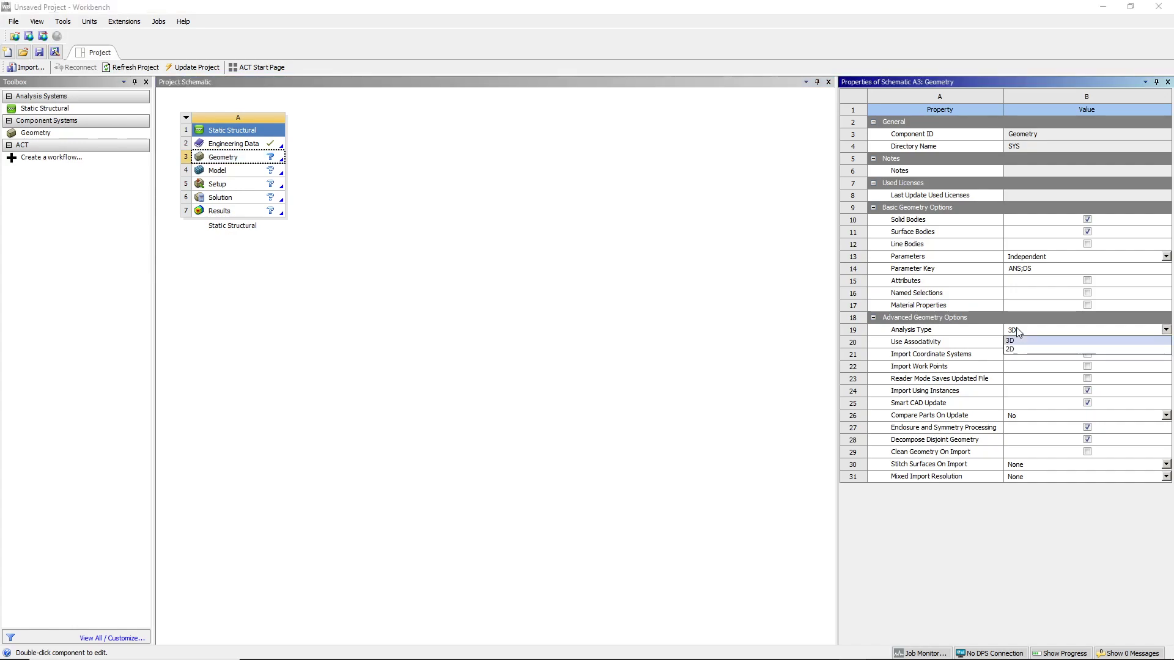
{"action": "left_click", "coordinate": [1038, 349]}
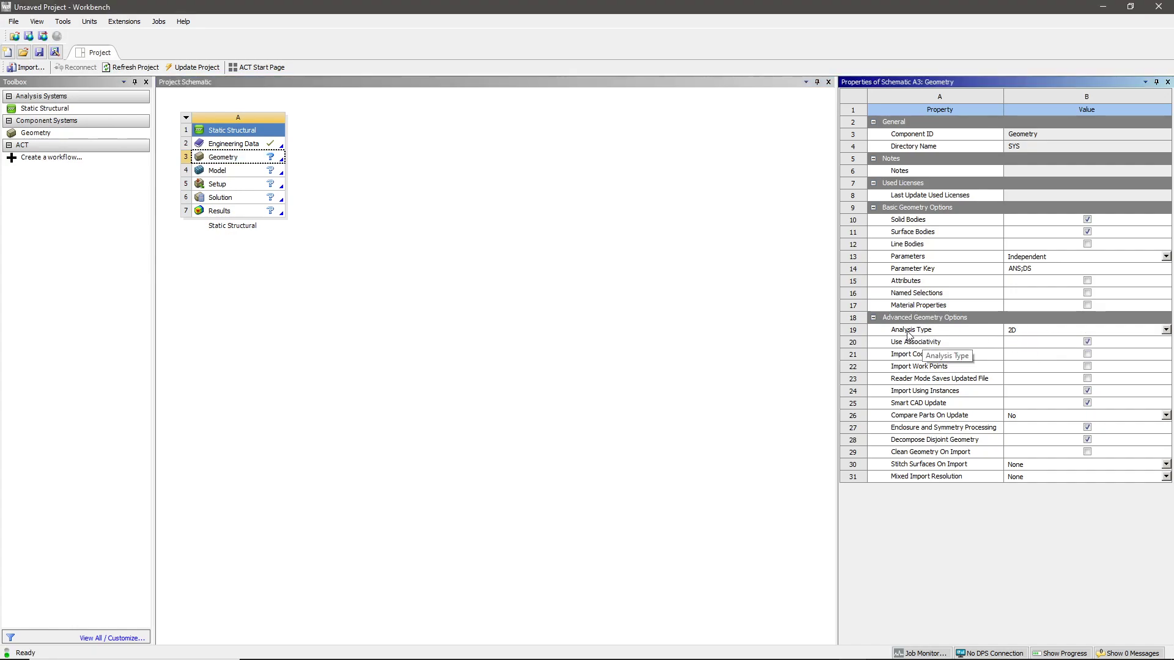
{"action": "right_click", "coordinate": [231, 160]}
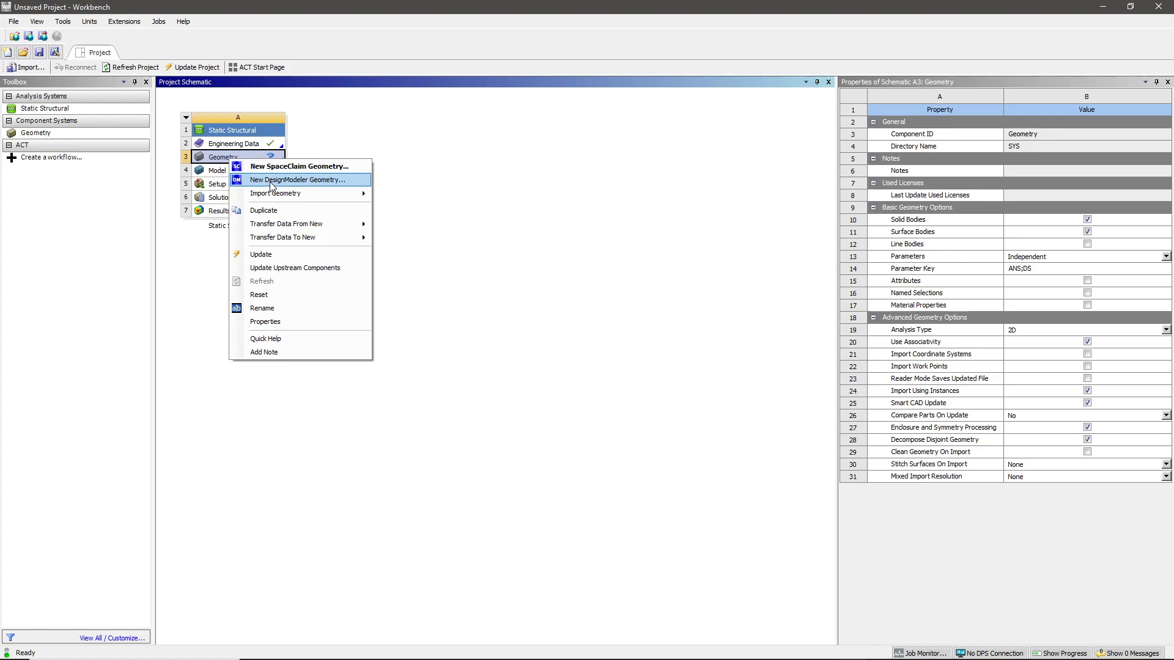
{"action": "left_click", "coordinate": [271, 182]}
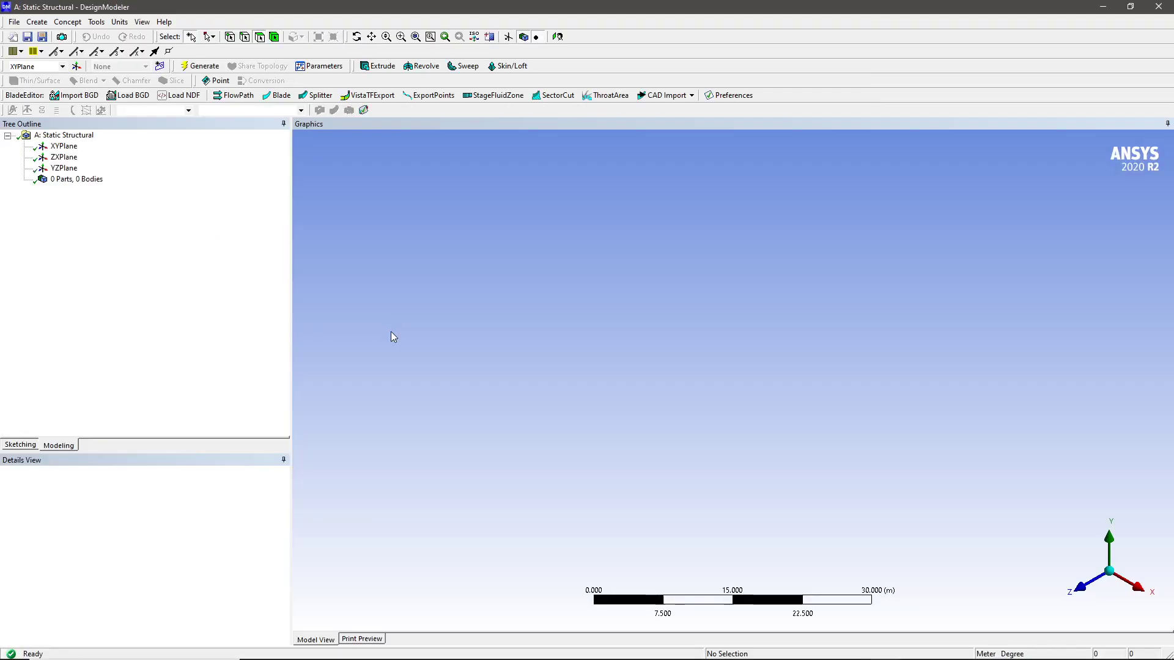
Sketch a rectangle about 22.9 m by 5.4 m on XYPlane, viewed face-on, with its lower-left corner at the origin
{"action": "left_click", "coordinate": [54, 147]}
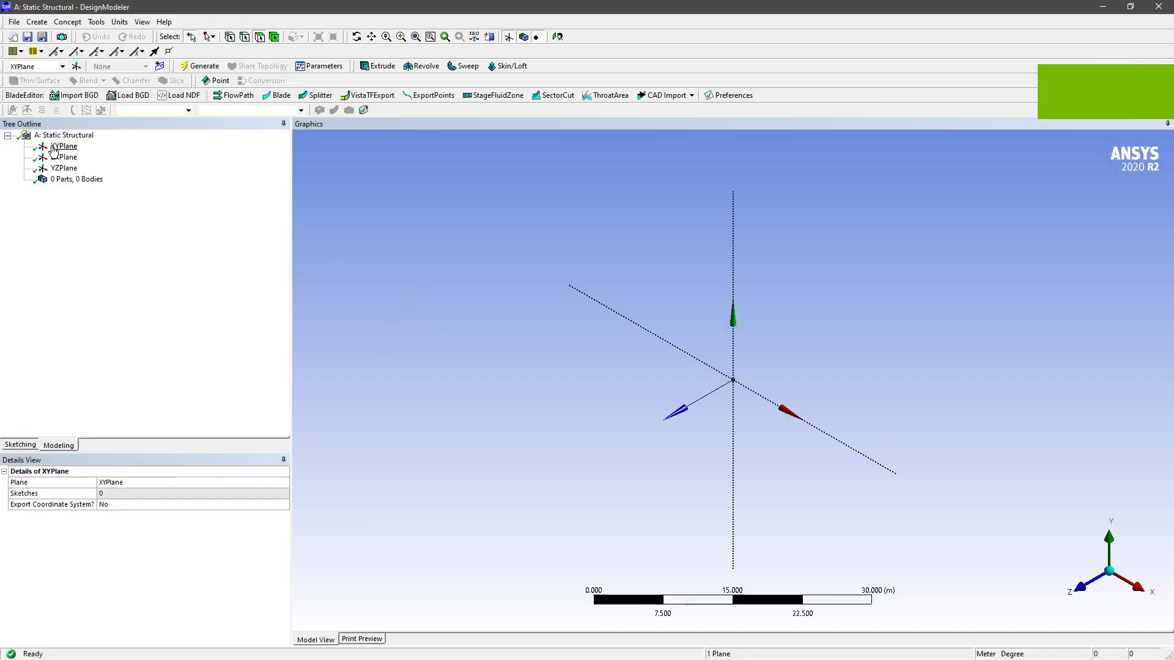
{"action": "left_click", "coordinate": [1079, 587]}
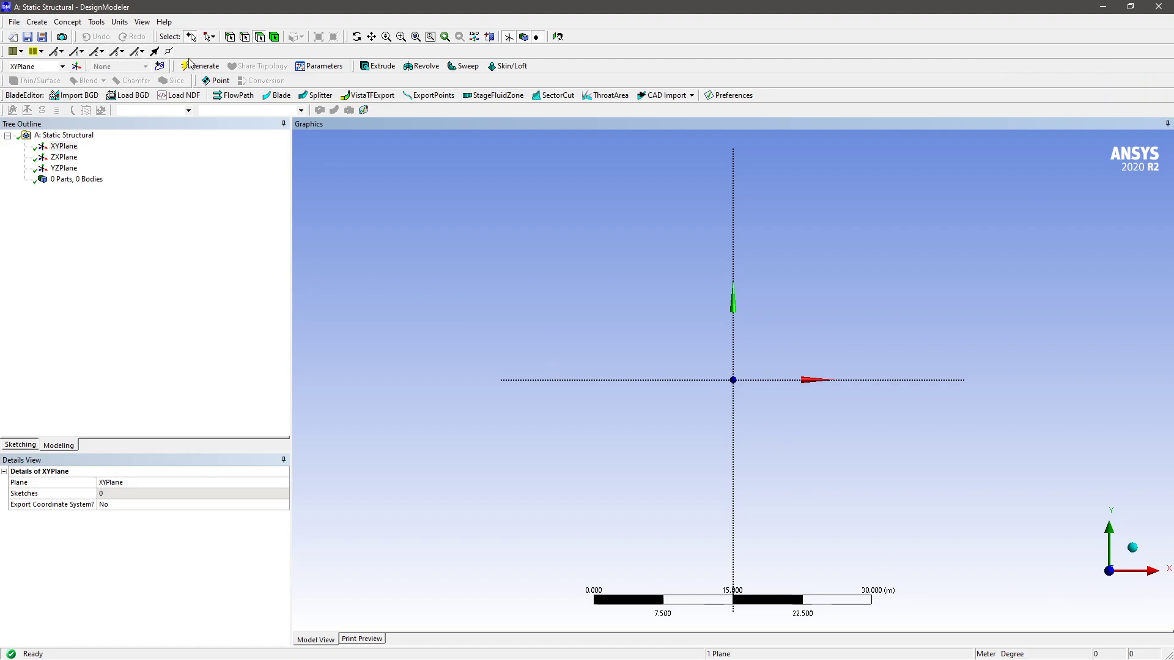
{"action": "left_click", "coordinate": [25, 444]}
{"action": "left_click", "coordinate": [40, 207]}
{"action": "left_click", "coordinate": [734, 377]}
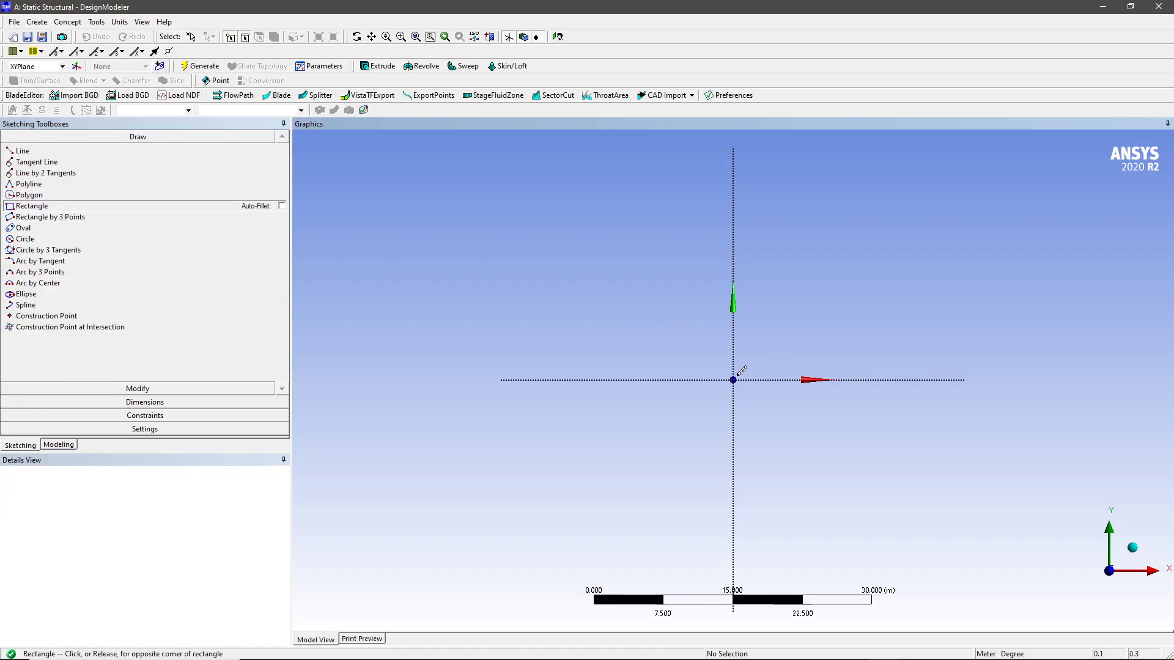
{"action": "left_click", "coordinate": [945, 330]}
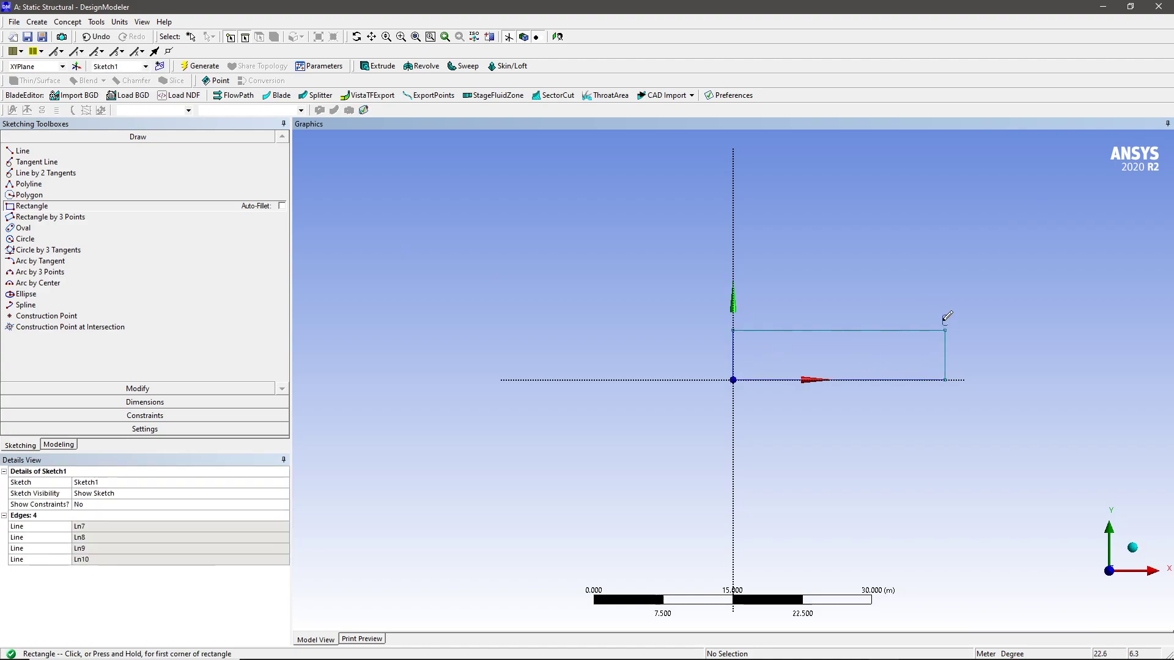
Add a horizontal dimension to the rectangle's top edge and a vertical dimension to its right edge
{"action": "left_click", "coordinate": [147, 402]}
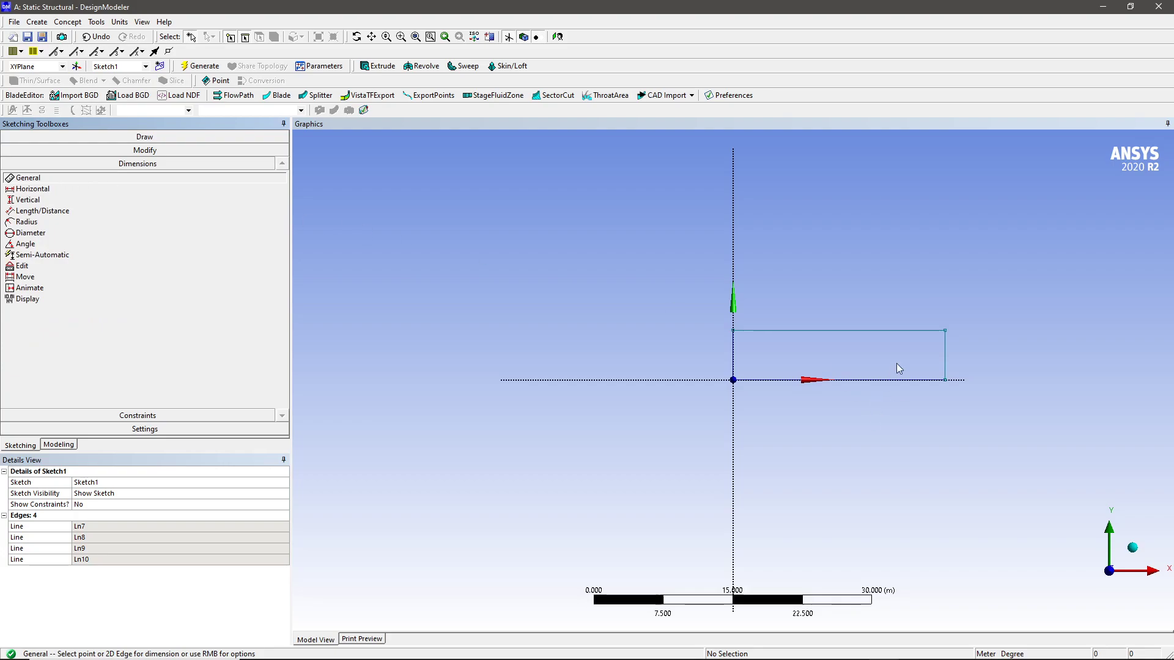
{"action": "left_click", "coordinate": [886, 330]}
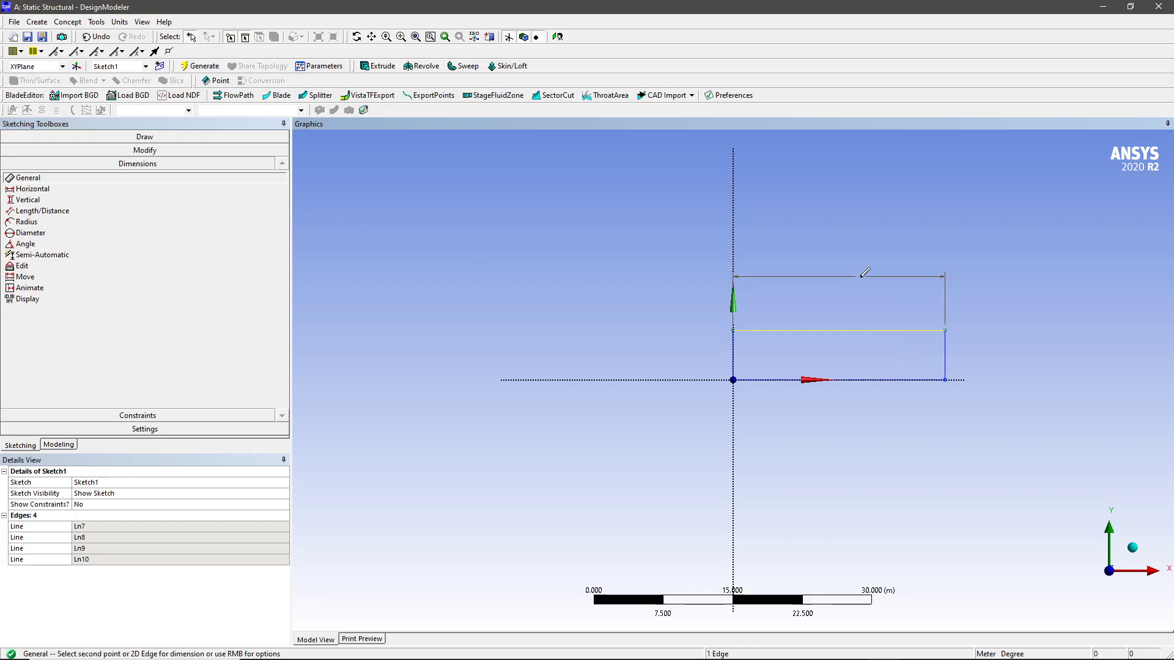
{"action": "left_click", "coordinate": [904, 296]}
{"action": "left_click", "coordinate": [947, 362]}
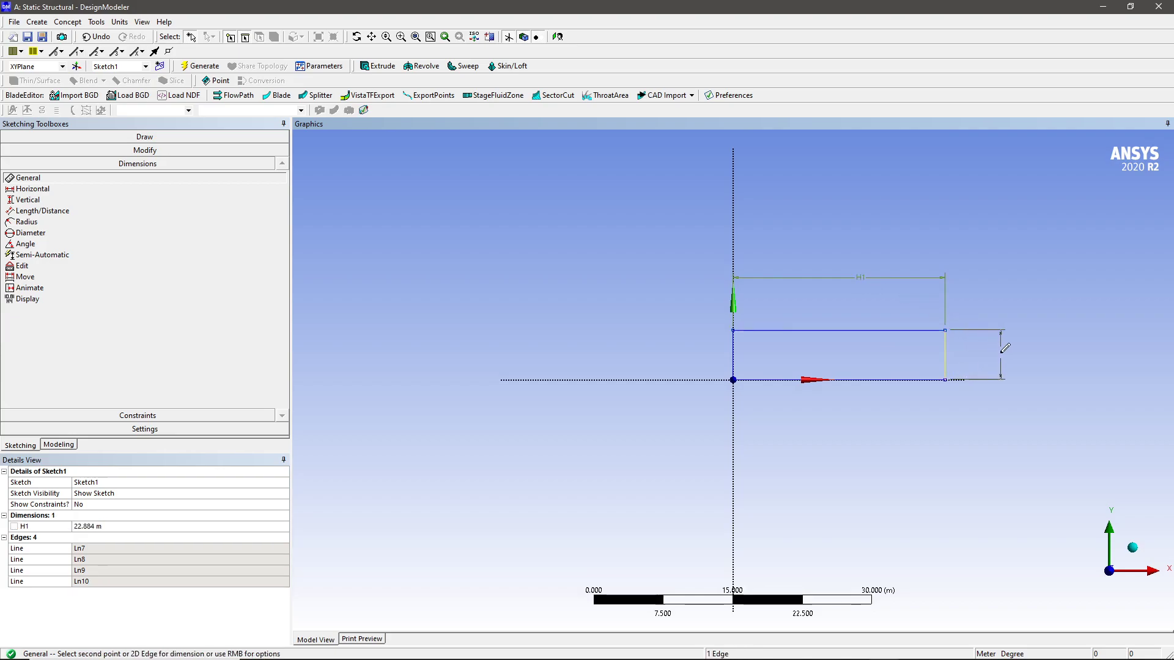
{"action": "left_click", "coordinate": [1003, 342]}
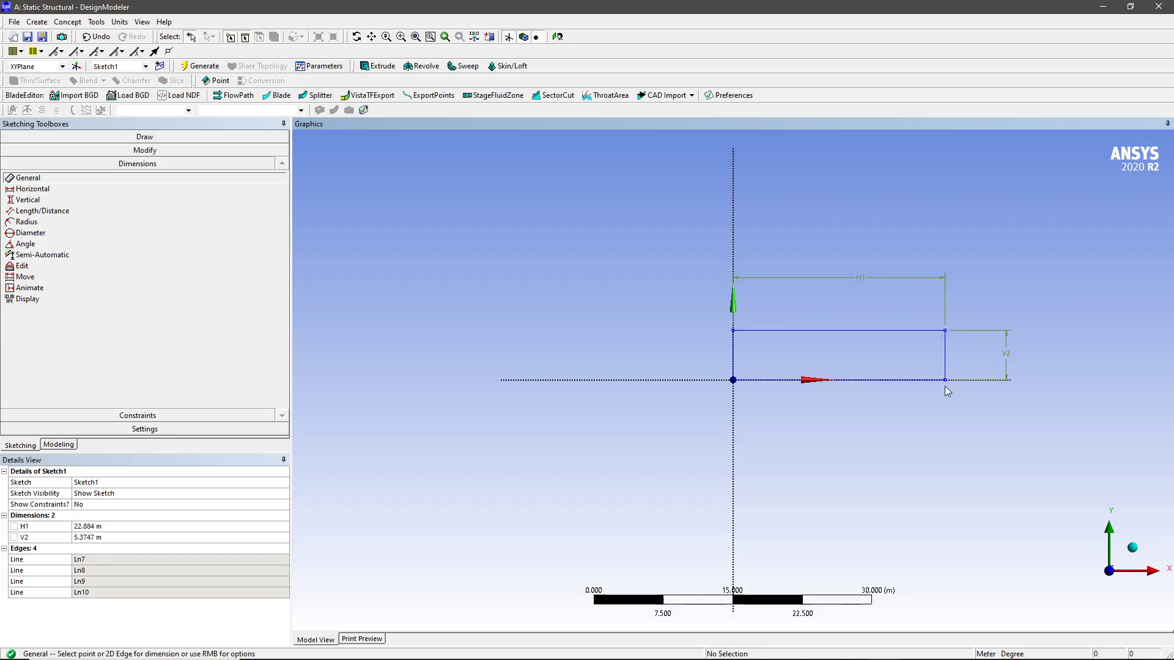
Set the rectangle's horizontal dimension to 5 m and its vertical dimension to 1 m
{"action": "left_click", "coordinate": [95, 530]}
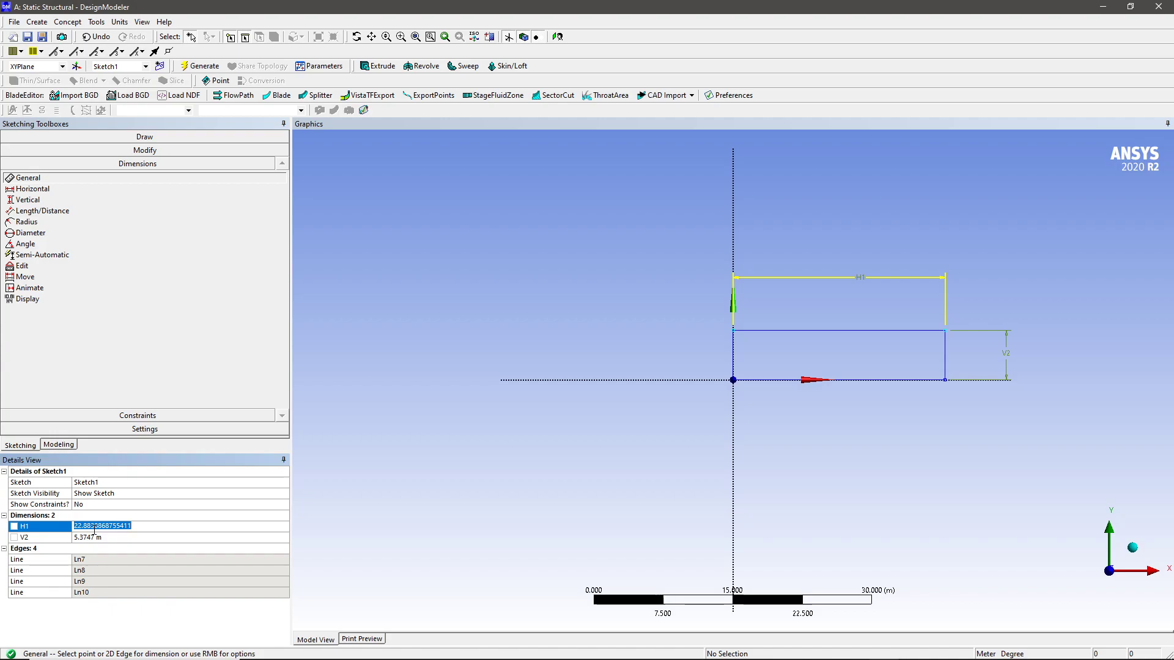
{"action": "type", "text": "5"}
{"action": "key", "text": "Return"}
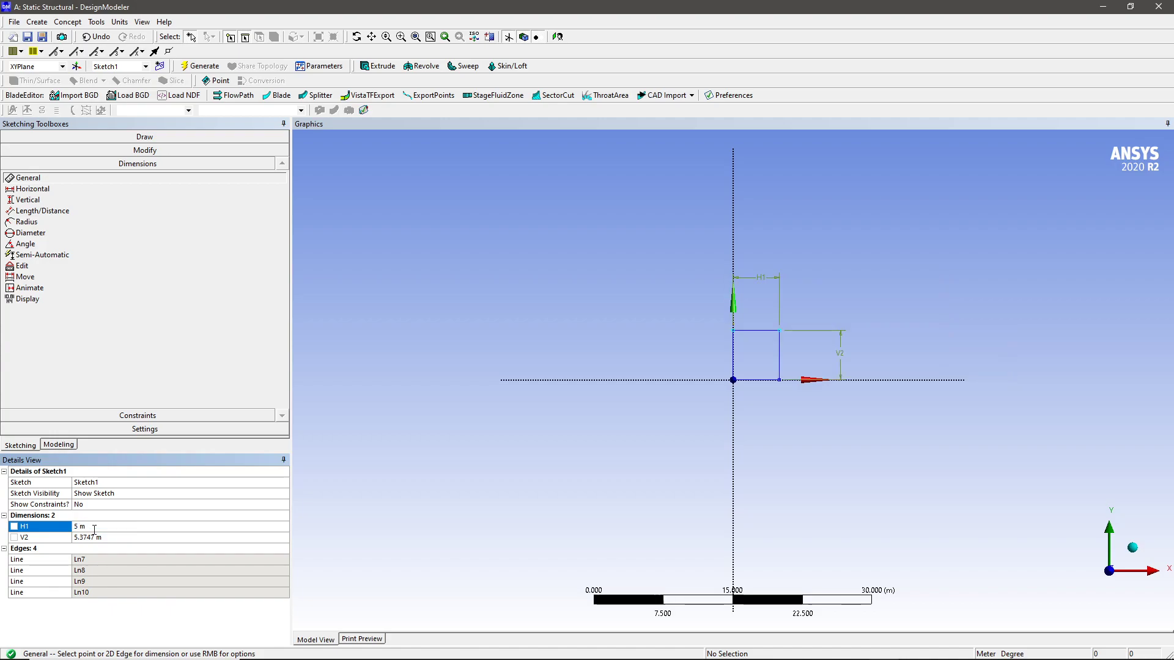
{"action": "left_click", "coordinate": [95, 535]}
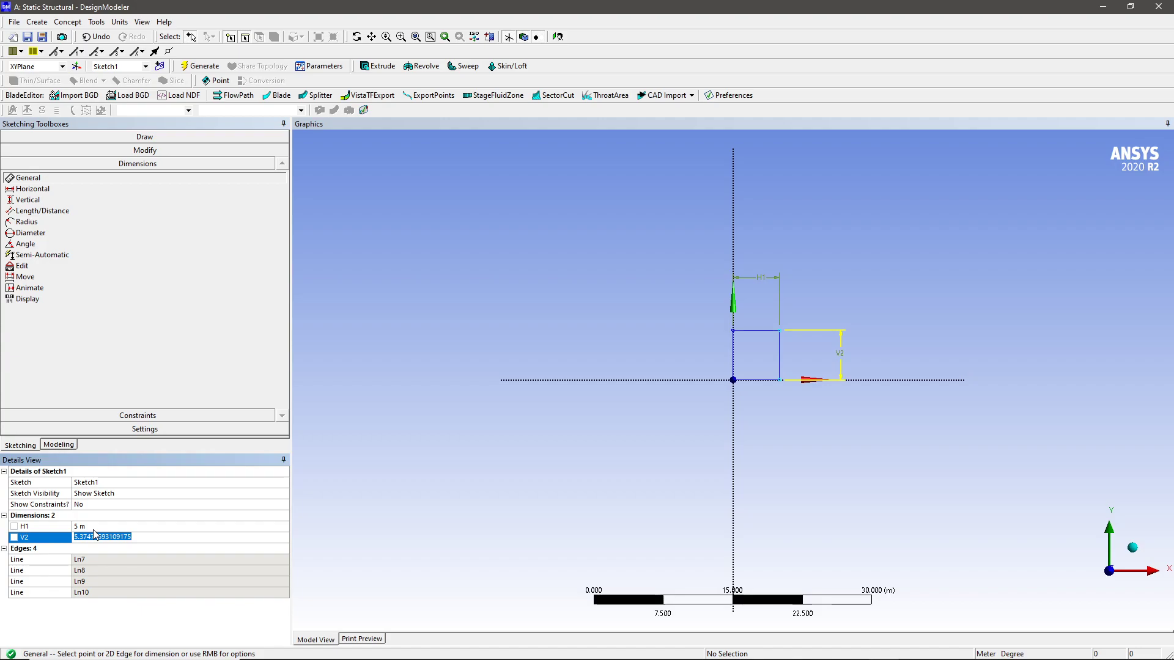
{"action": "type", "text": "1"}
{"action": "key", "text": "Return"}
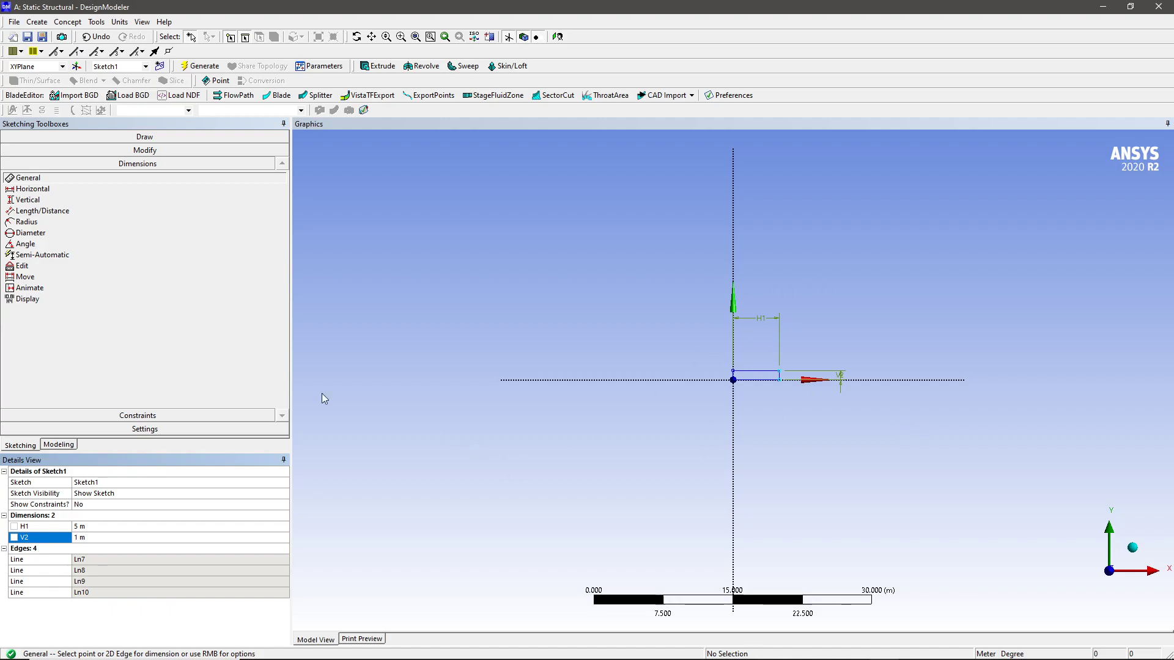
{"action": "scroll", "coordinate": [801, 332], "scroll_direction": "up", "scroll_amount": 3}
{"action": "left_click", "coordinate": [810, 380]}
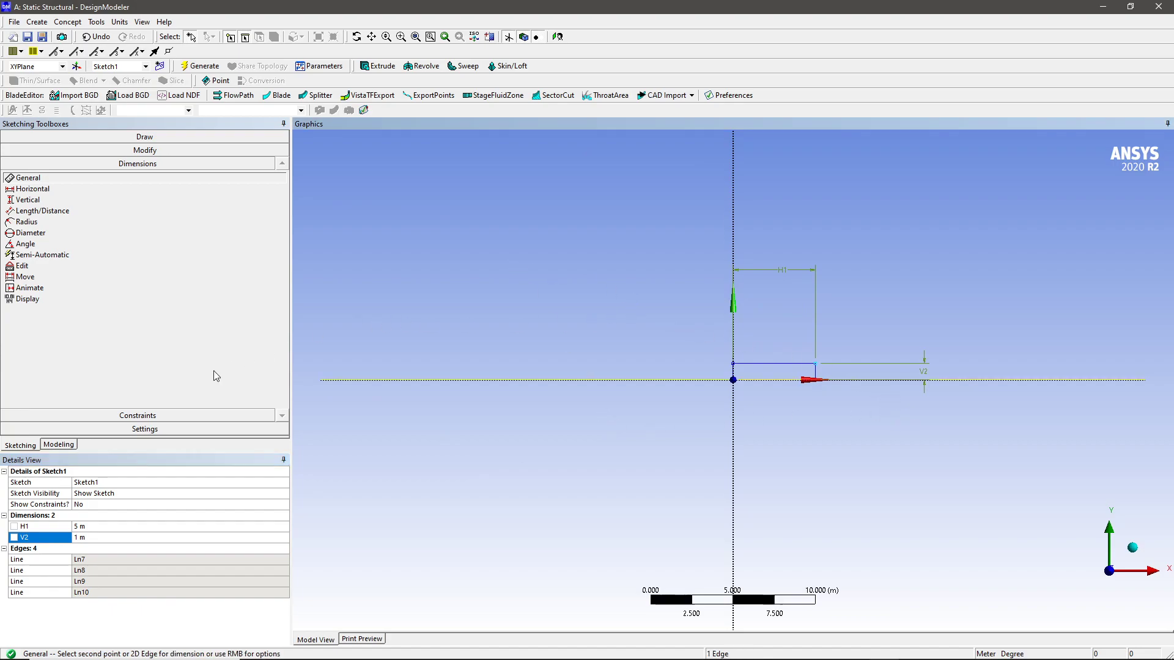
Create a Surface From Sketches feature using Sketch1 under XYPlane as its base object
{"action": "left_click", "coordinate": [59, 444]}
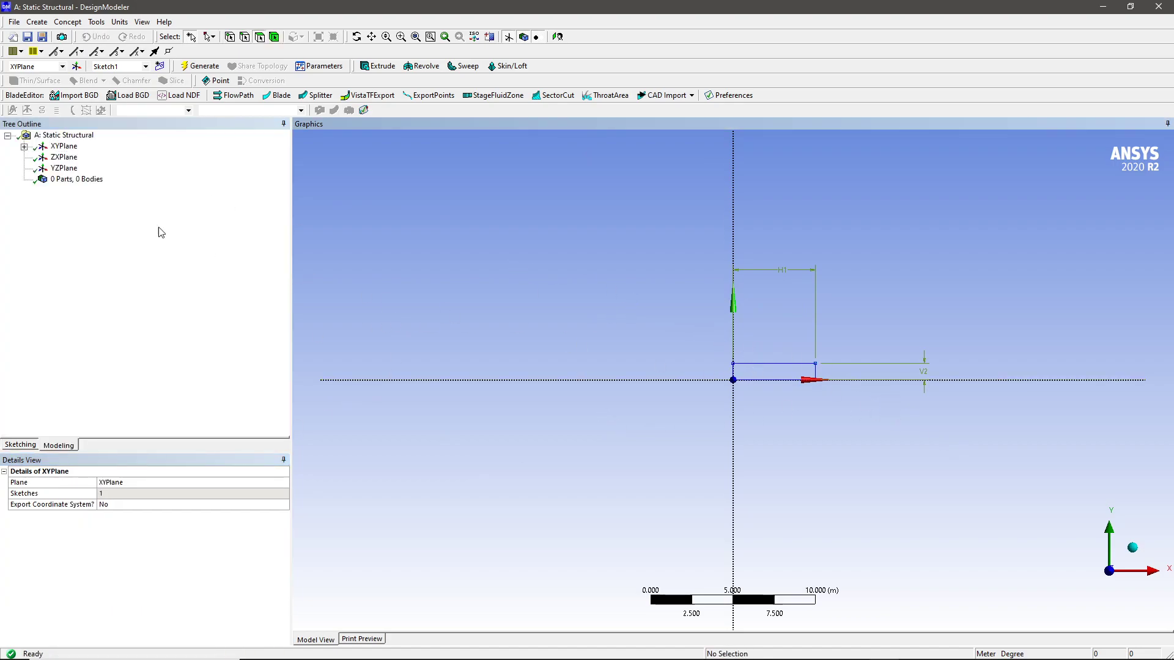
{"action": "left_click", "coordinate": [24, 147]}
{"action": "left_click", "coordinate": [80, 157]}
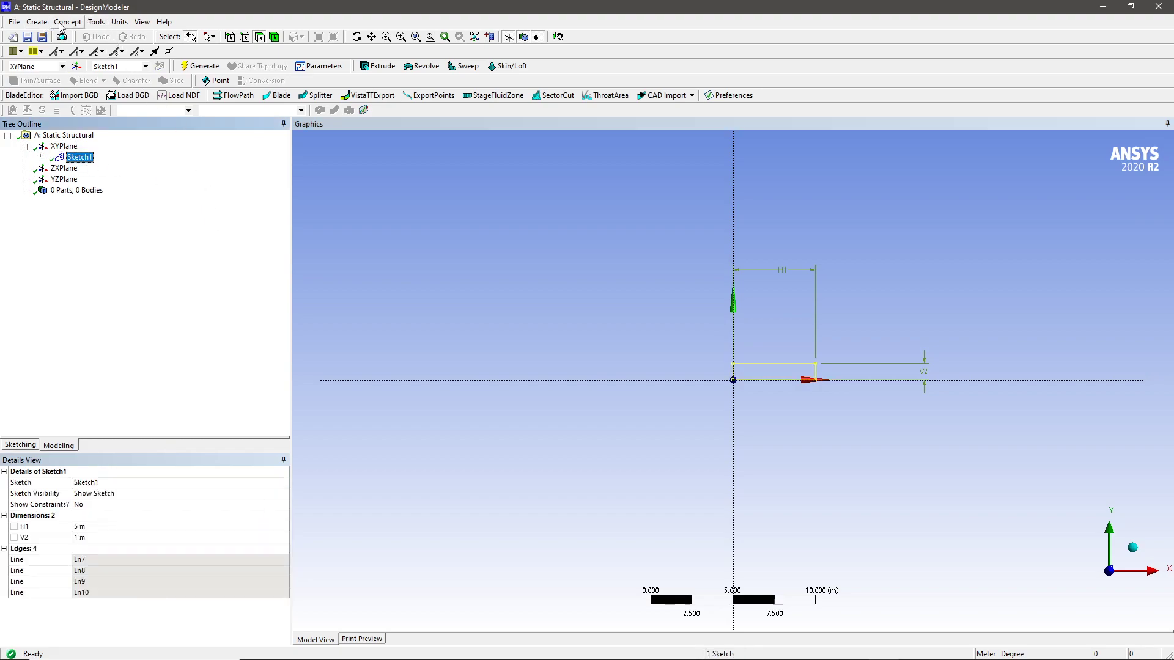
{"action": "left_click", "coordinate": [96, 23]}
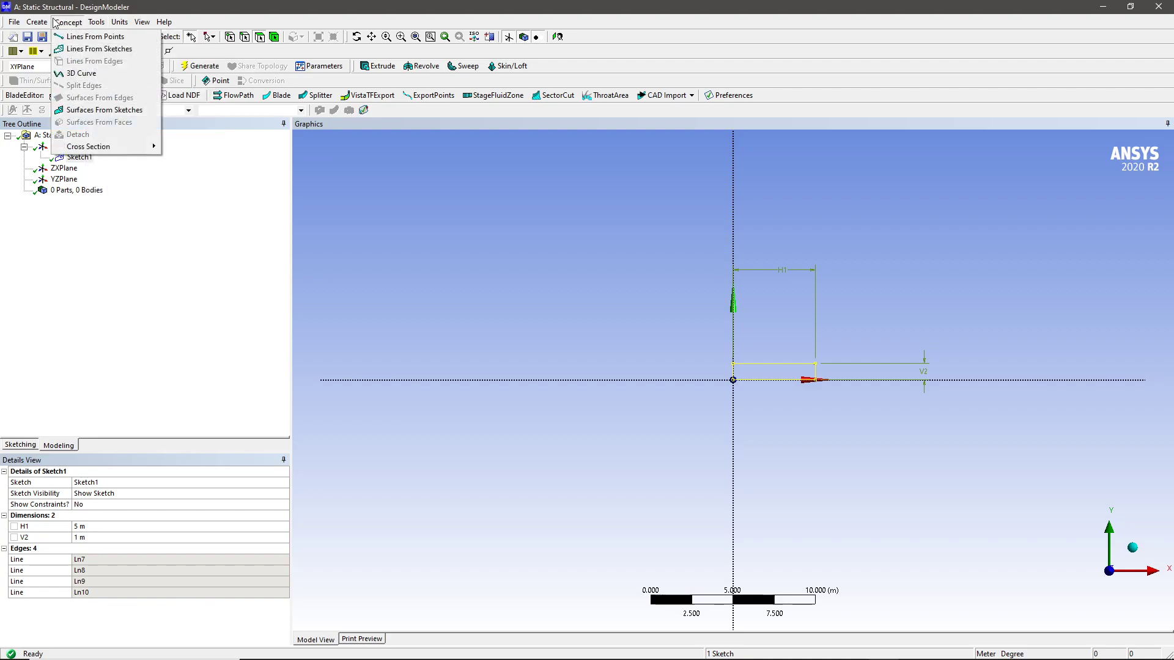
{"action": "mouse_move", "coordinate": [67, 25]}
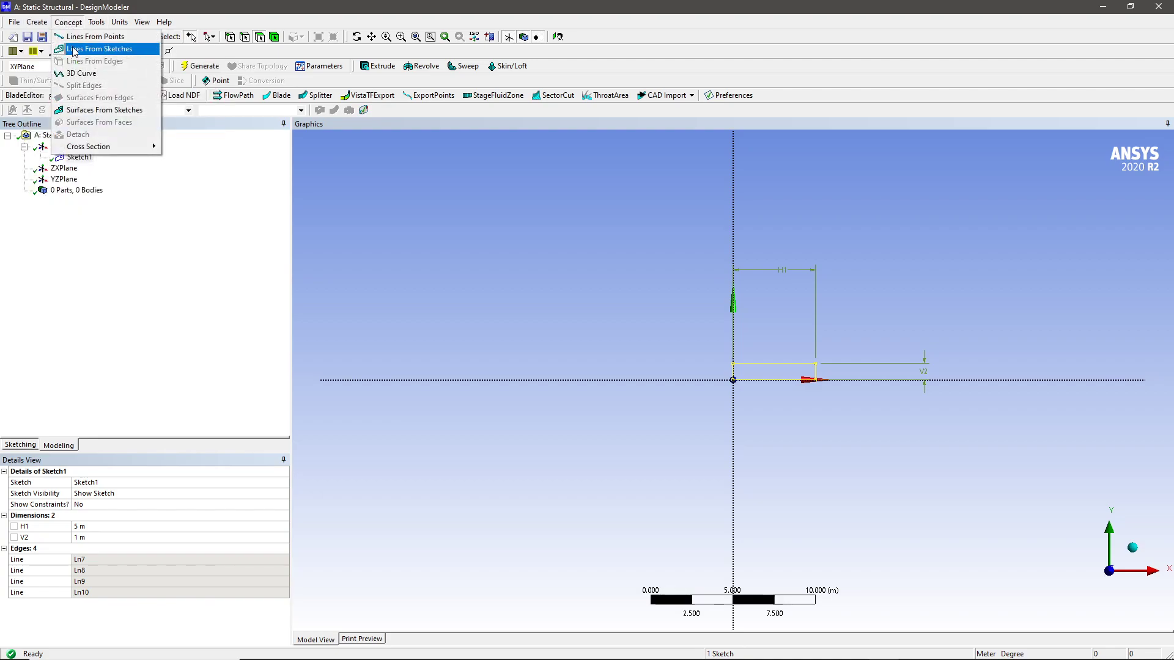
{"action": "left_click", "coordinate": [103, 113]}
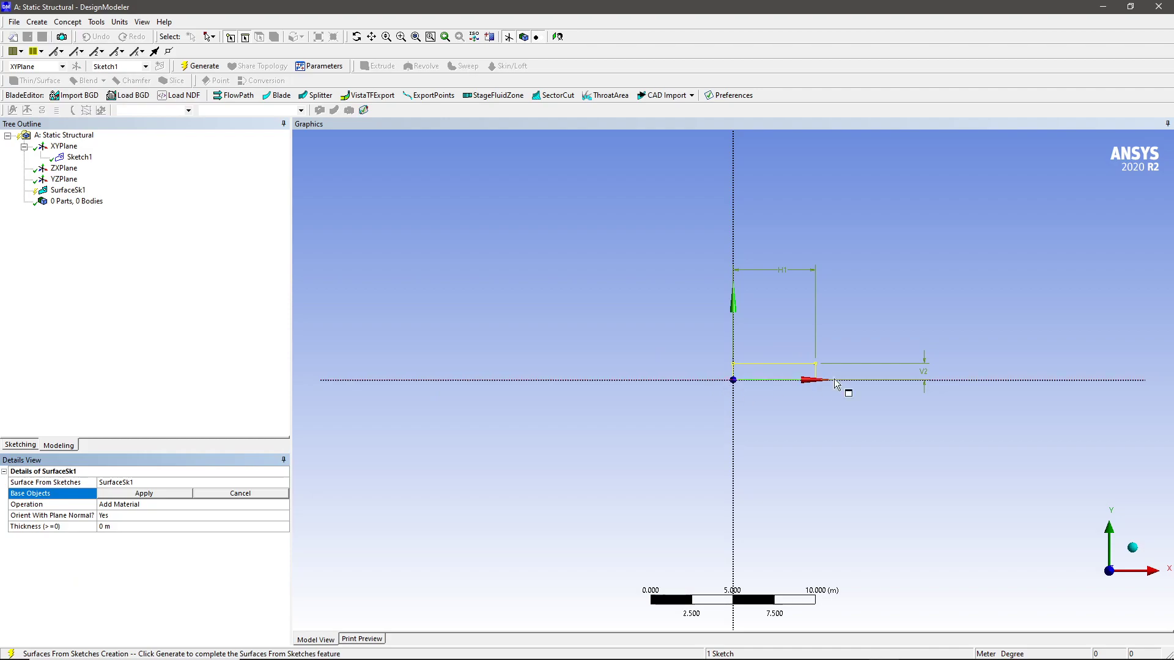
{"action": "left_click", "coordinate": [775, 381], "text": "ctrl"}
{"action": "left_click", "coordinate": [144, 493]}
Set the sketch surface's thickness to 12 m and generate the surface body
{"action": "left_click", "coordinate": [107, 527]}
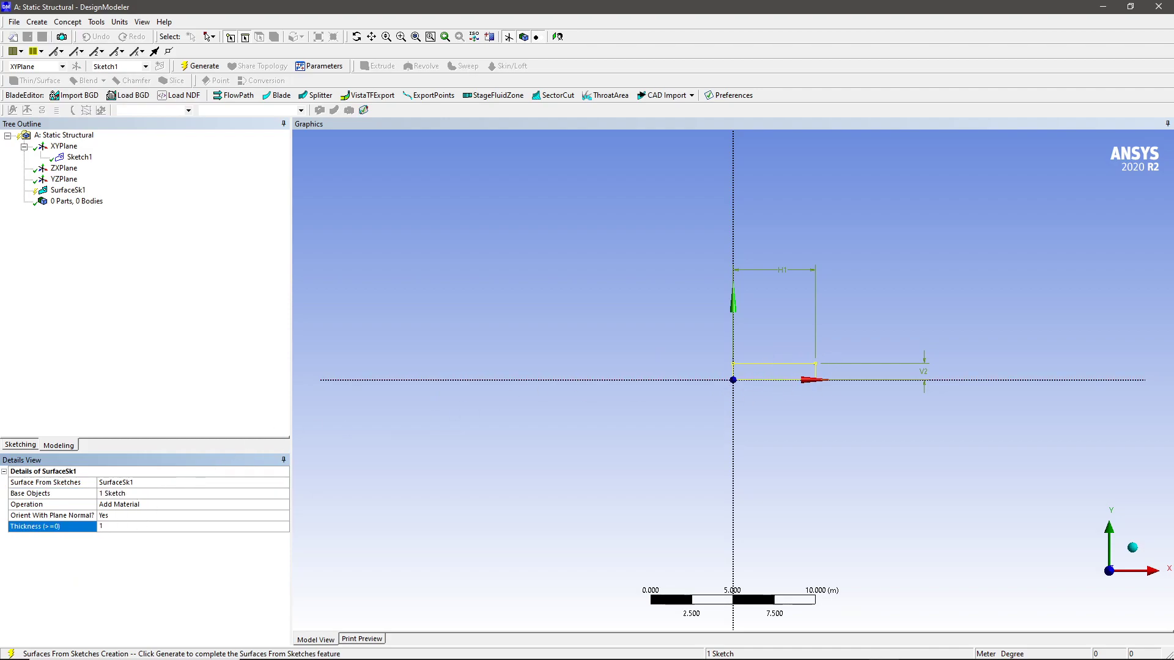
{"action": "key", "text": "Return"}
{"action": "left_click", "coordinate": [128, 494]}
{"action": "left_click", "coordinate": [143, 494]}
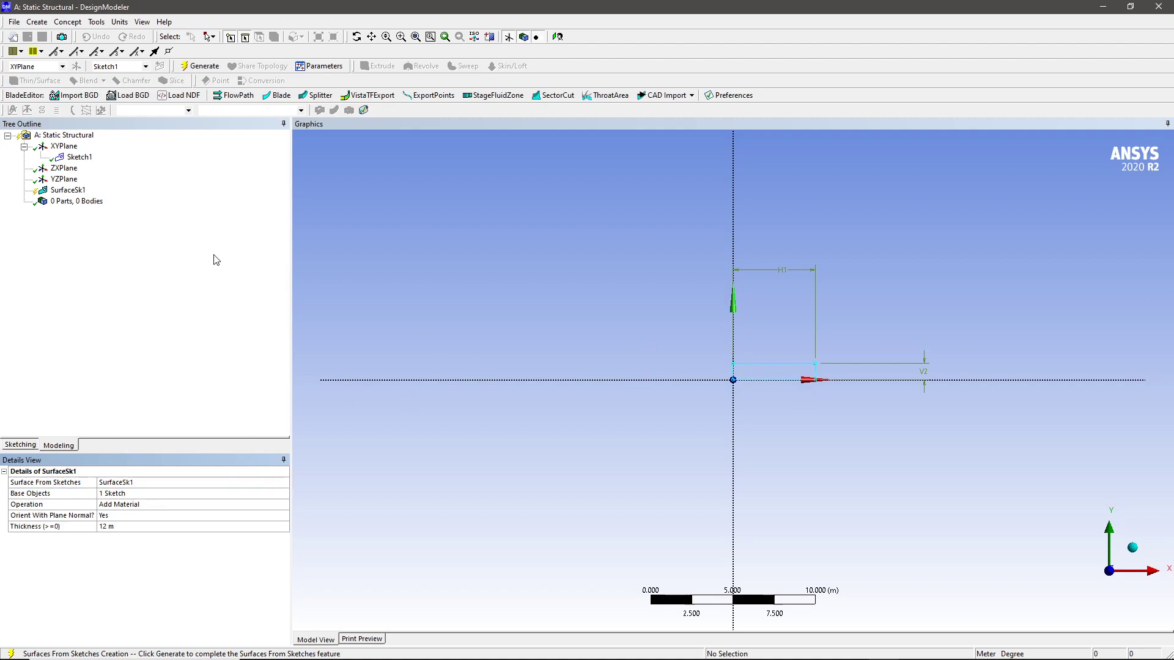
{"action": "left_click", "coordinate": [200, 66]}
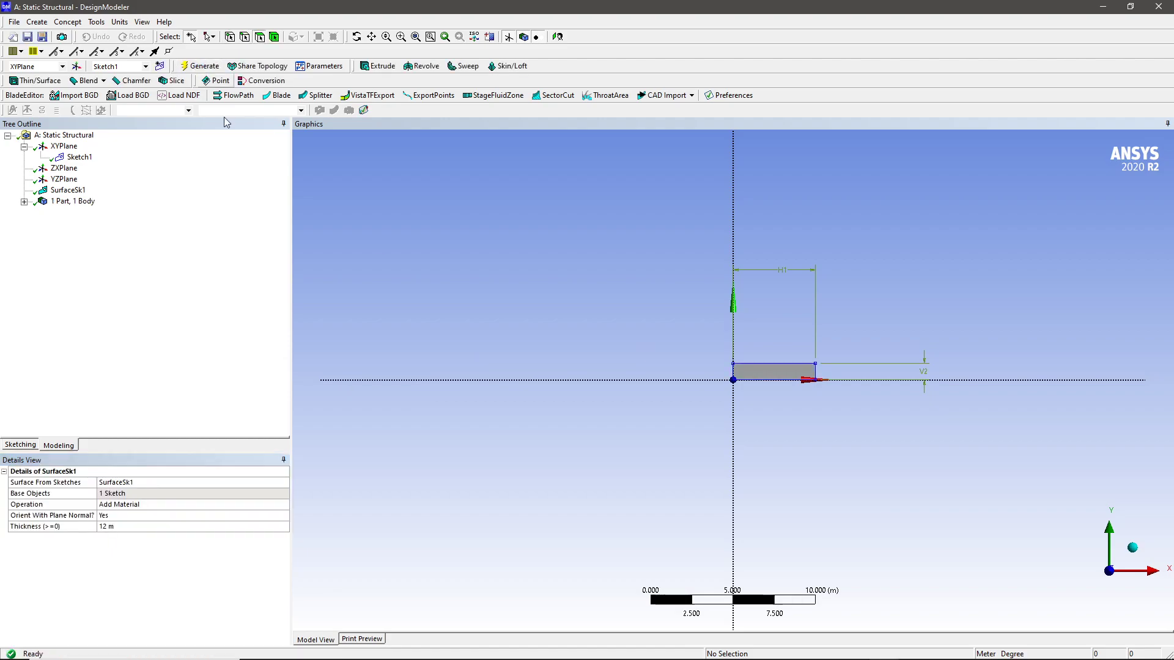
{"action": "scroll", "coordinate": [806, 374], "scroll_direction": "up", "scroll_amount": 5}
{"action": "mouse_move", "coordinate": [805, 374]}
{"action": "middle_mouse_down"}
{"action": "mouse_move", "coordinate": [700, 428]}
{"action": "mouse_move", "coordinate": [767, 367]}
{"action": "mouse_move", "coordinate": [791, 364]}
{"action": "mouse_move", "coordinate": [765, 383]}
{"action": "mouse_move", "coordinate": [816, 375]}
{"action": "mouse_move", "coordinate": [828, 341]}
{"action": "mouse_move", "coordinate": [810, 367]}
{"action": "middle_mouse_up"}
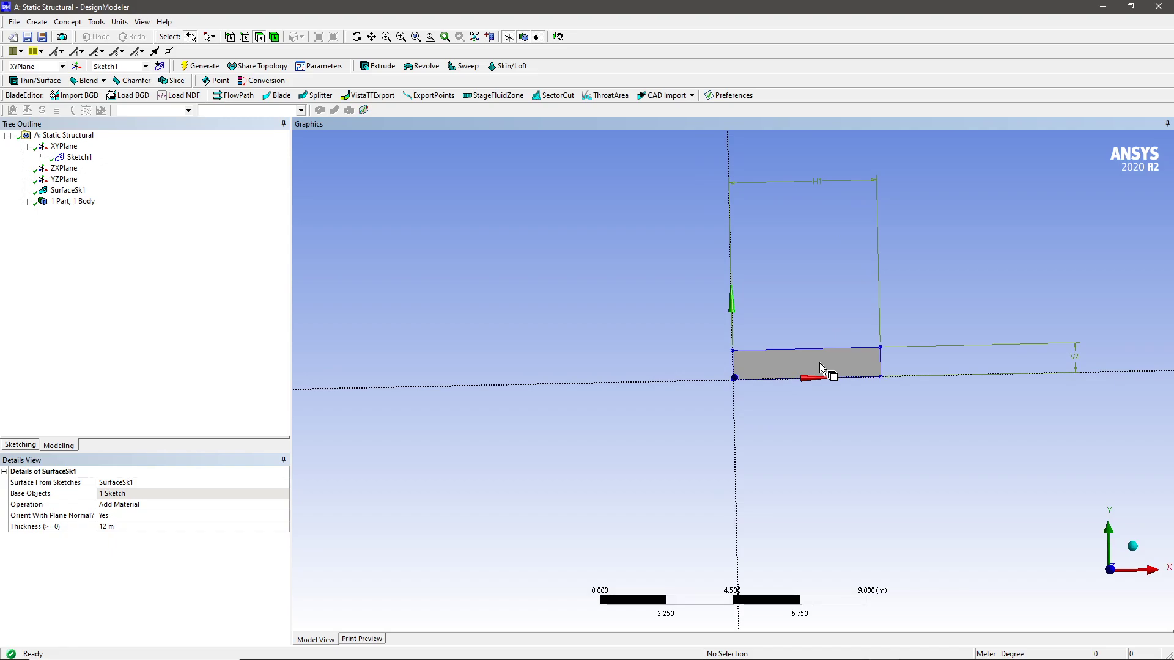
Close DesignModeler and open the Static Structural system's Model cell for editing in Mechanical
{"action": "left_click", "coordinate": [1157, 7]}
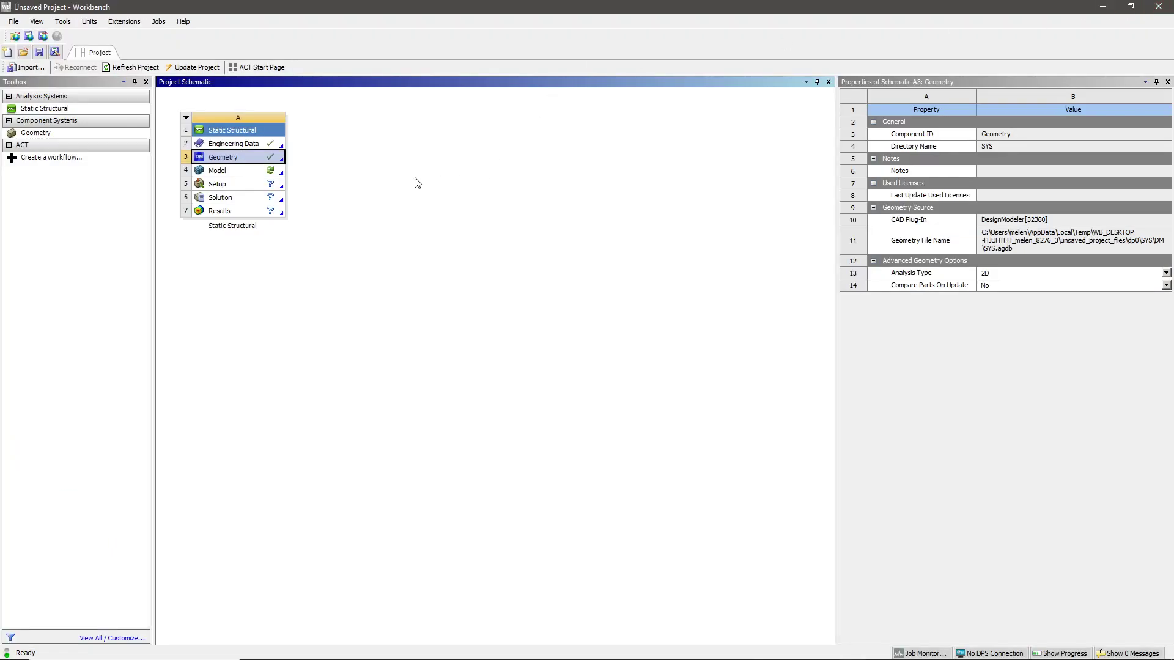
{"action": "right_click", "coordinate": [242, 174]}
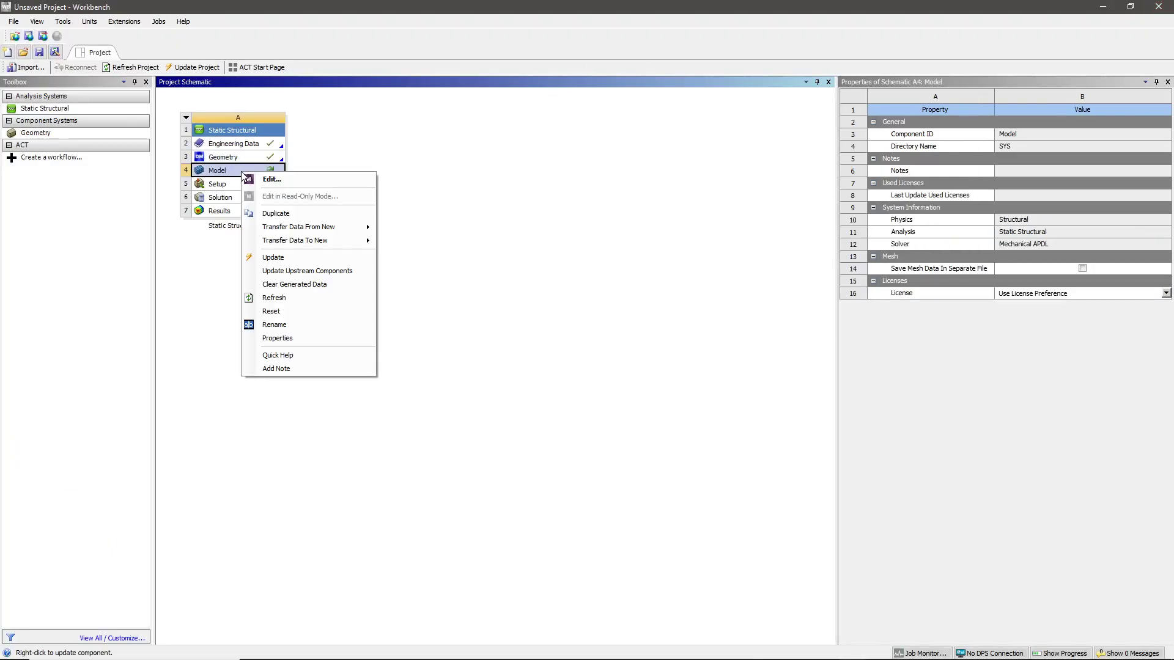
{"action": "left_click", "coordinate": [346, 168]}
{"action": "right_click", "coordinate": [248, 172]}
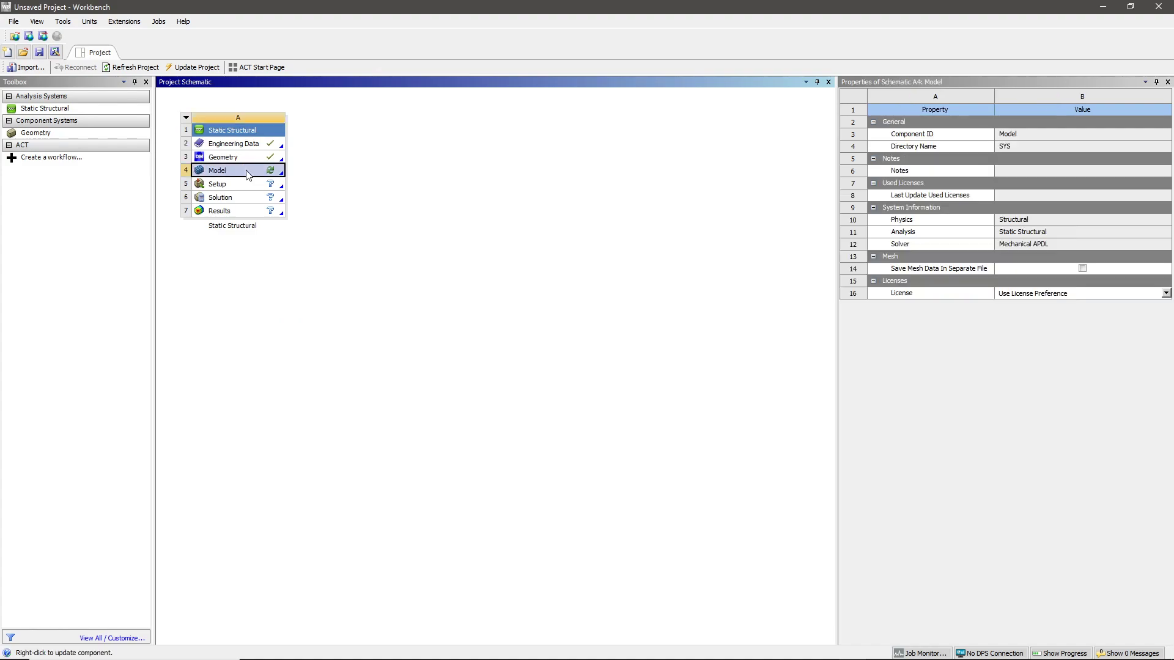
{"action": "left_click", "coordinate": [295, 179]}
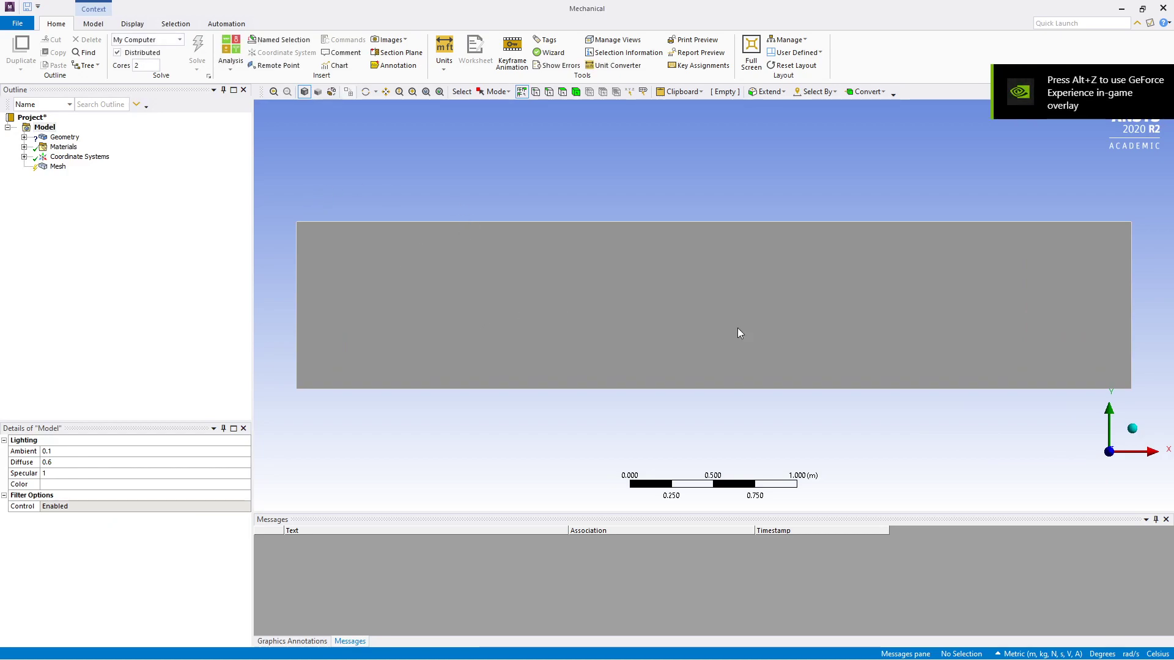
{"action": "middle_click_drag", "start_coordinate": [596, 294], "coordinate": [560, 315]}
{"action": "left_click", "coordinate": [1105, 457]}
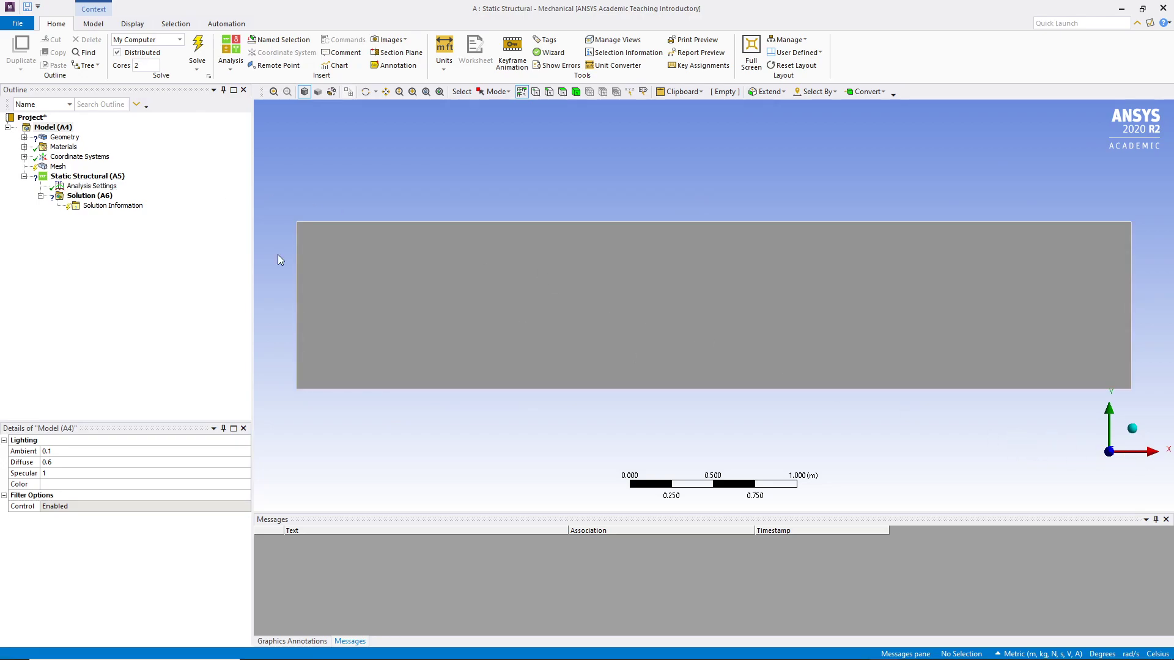
Assign Structural Steel from the engineering data materials to the Surface Body
{"action": "left_click", "coordinate": [24, 137]}
{"action": "left_click", "coordinate": [69, 147]}
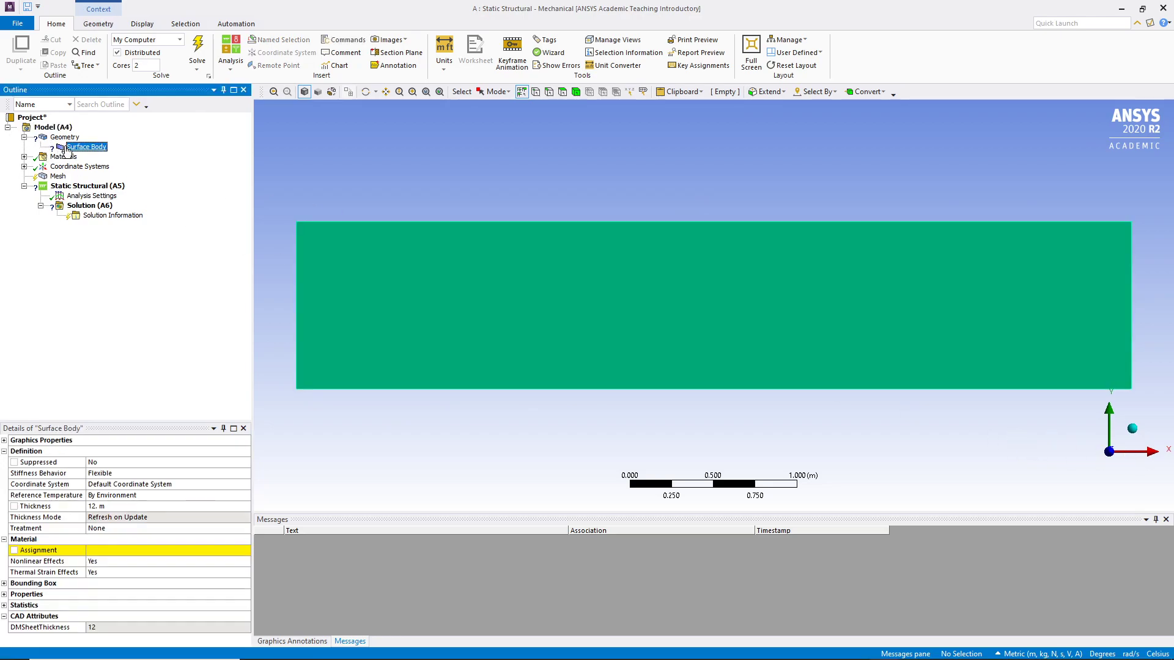
{"action": "left_click", "coordinate": [128, 552]}
{"action": "left_click", "coordinate": [246, 552]}
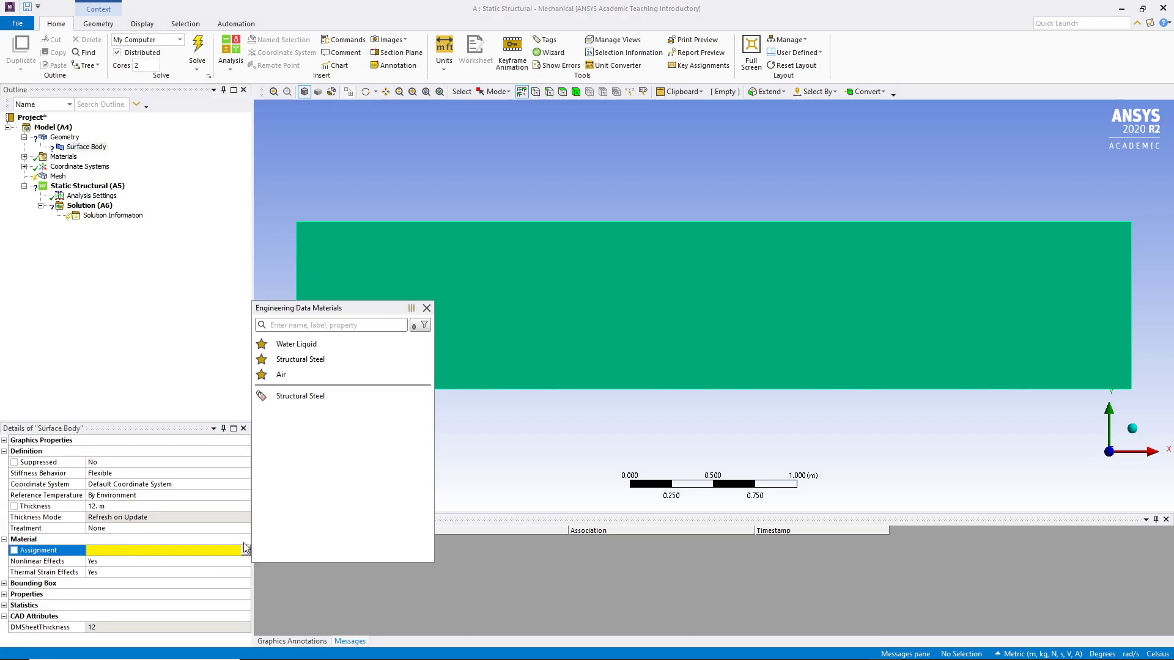
{"action": "left_click", "coordinate": [299, 397]}
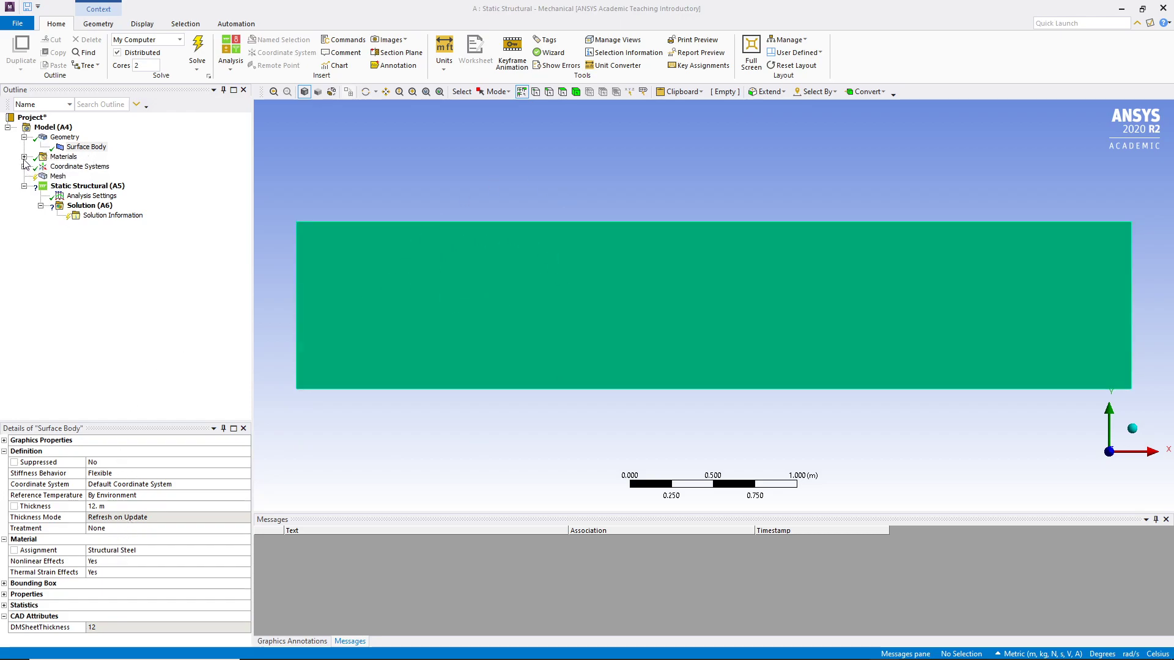
Insert four remote points into the model
{"action": "left_click", "coordinate": [44, 128]}
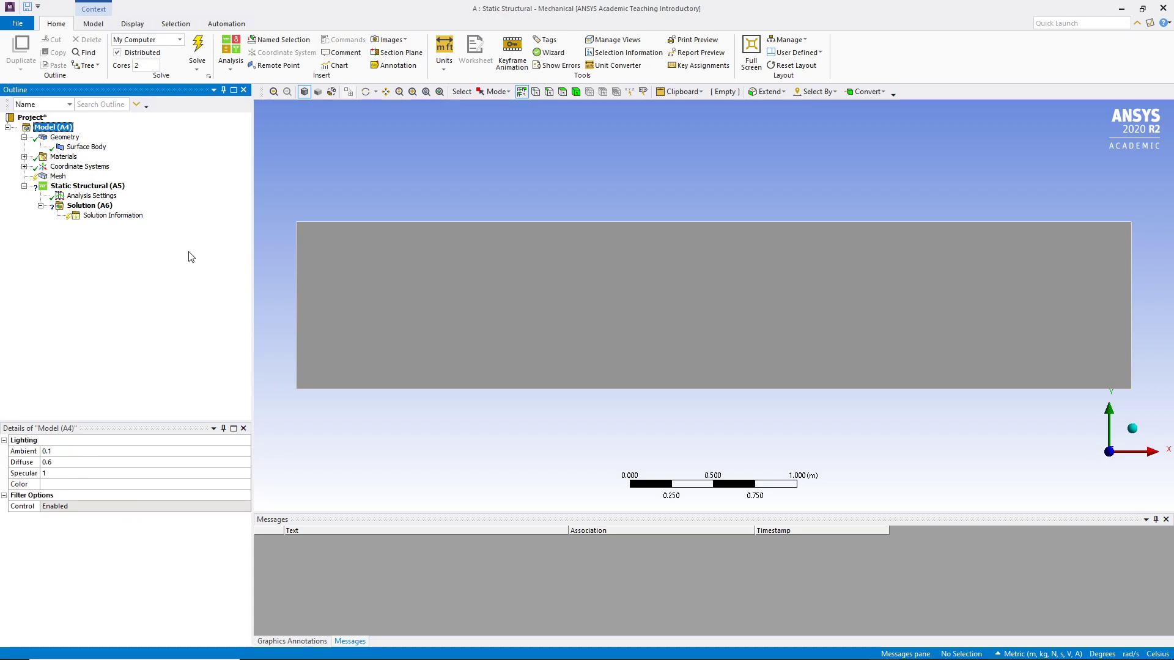
{"action": "left_click", "coordinate": [274, 65]}
{"action": "left_click", "coordinate": [275, 65]}
{"action": "left_click", "coordinate": [275, 65]}
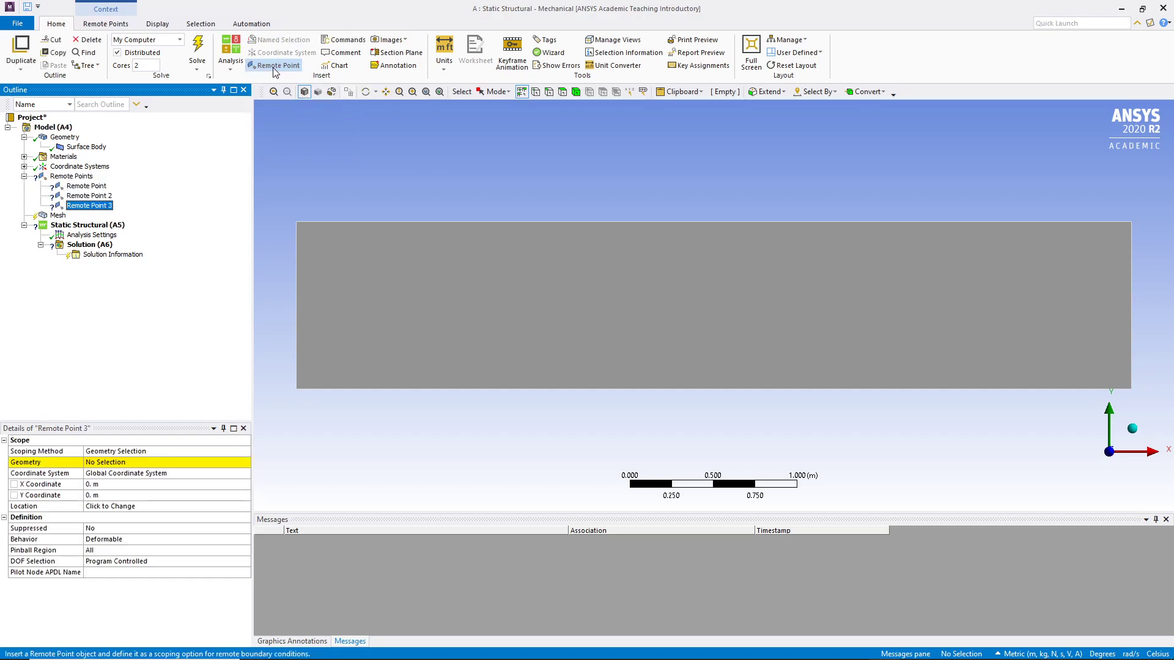
{"action": "left_click", "coordinate": [274, 66]}
Rename the first remote point as 2m and the second as 3m
{"action": "left_click", "coordinate": [86, 186]}
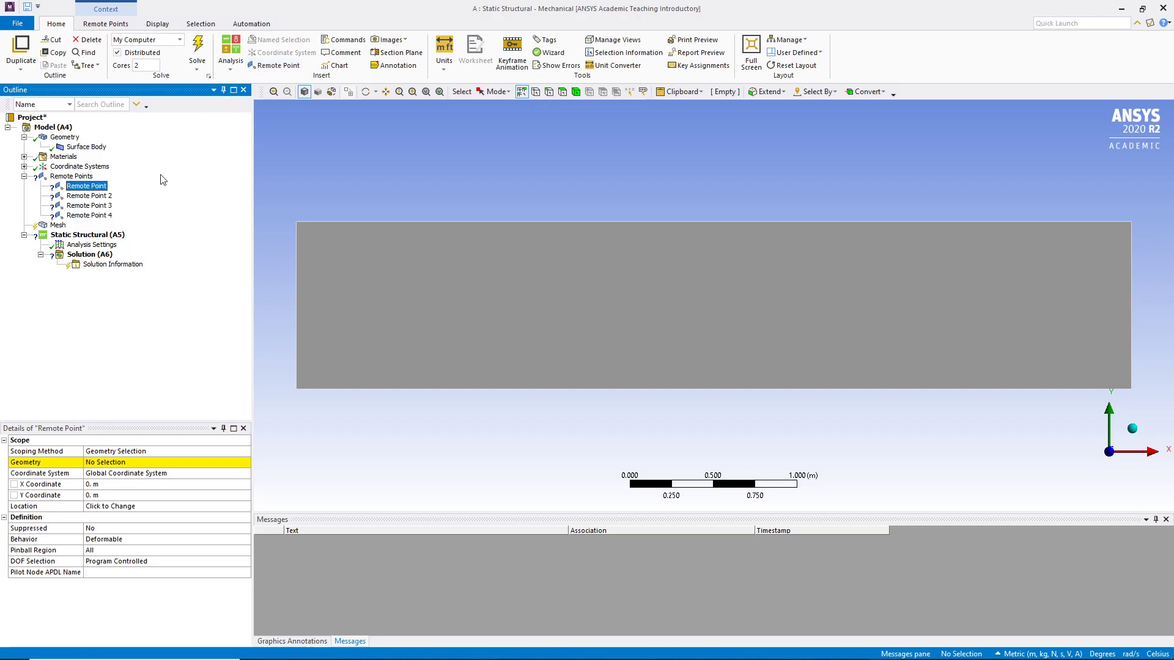
{"action": "key", "text": "F2"}
{"action": "type", "text": "2"}
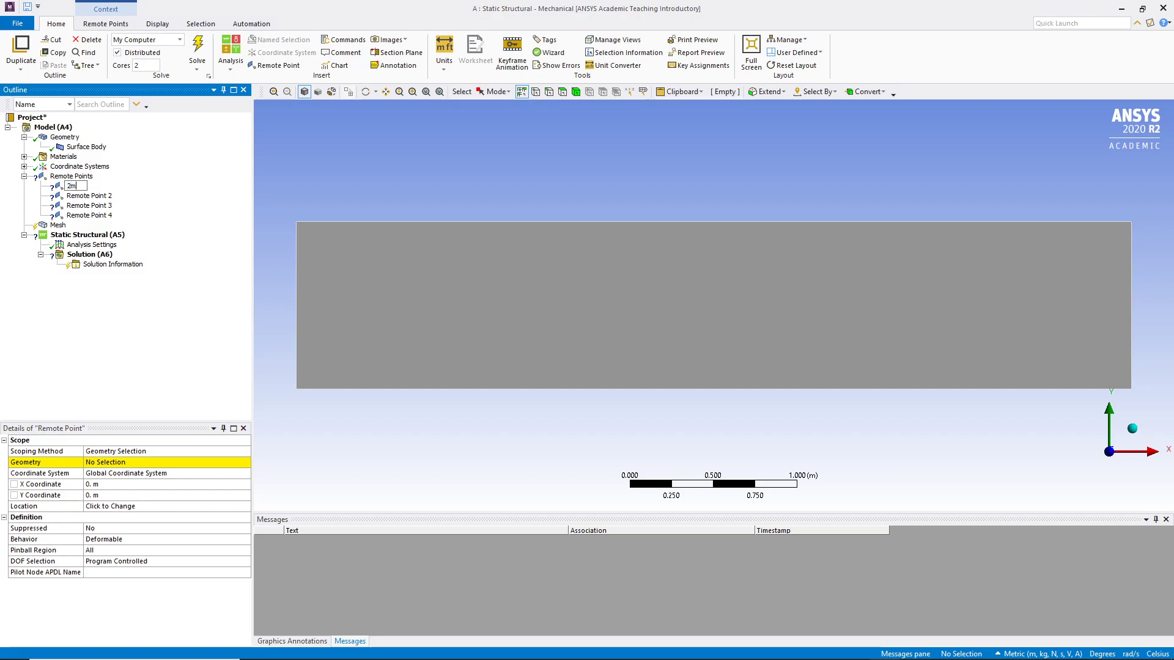
{"action": "type", "text": "m"}
{"action": "key", "text": "Return"}
{"action": "left_click", "coordinate": [86, 196]}
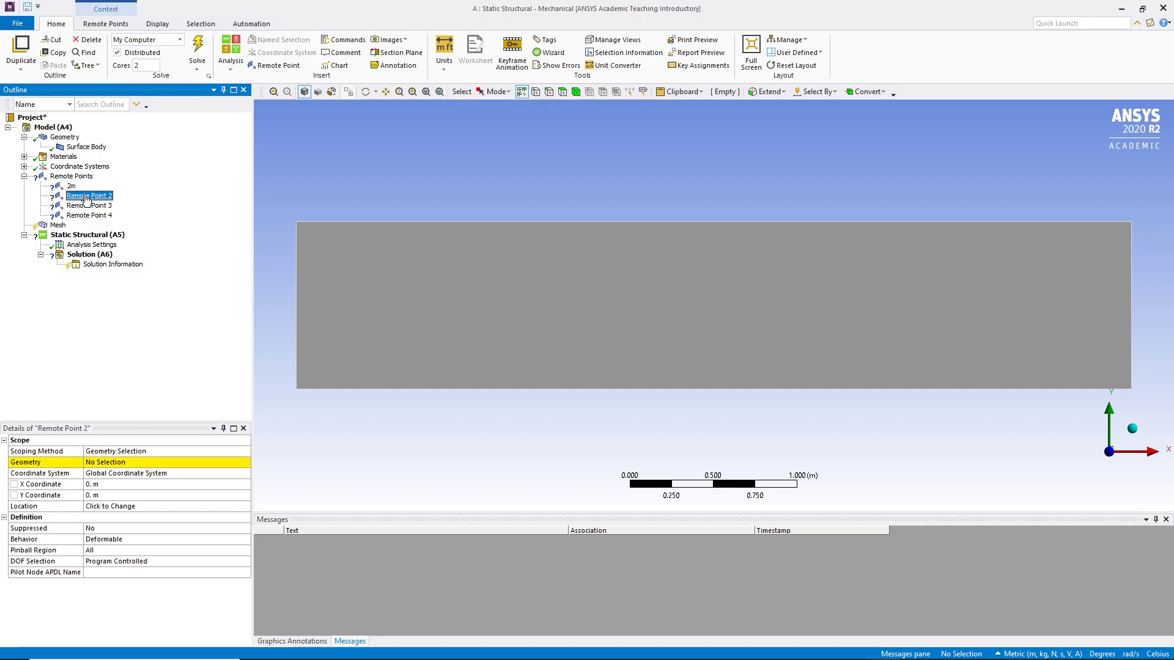
{"action": "left_click", "coordinate": [86, 197]}
{"action": "type", "text": "3m"}
{"action": "key", "text": "Return"}
Rename the third remote point as Force and the fourth as Distributive Force
{"action": "key", "text": "Down"}
{"action": "key", "text": "F2"}
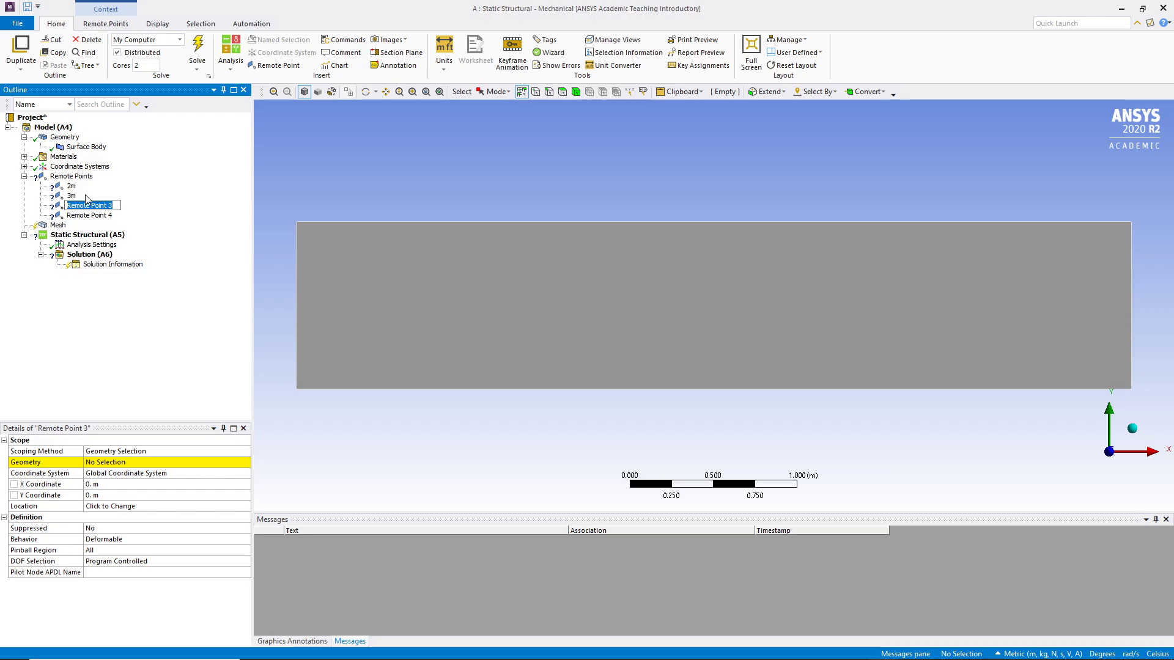
{"action": "type", "text": "Force"}
{"action": "key", "text": "Return"}
{"action": "key", "text": "Down"}
{"action": "key", "text": "F2"}
{"action": "type", "text": "Distributive Force"}
{"action": "key", "text": "Return"}
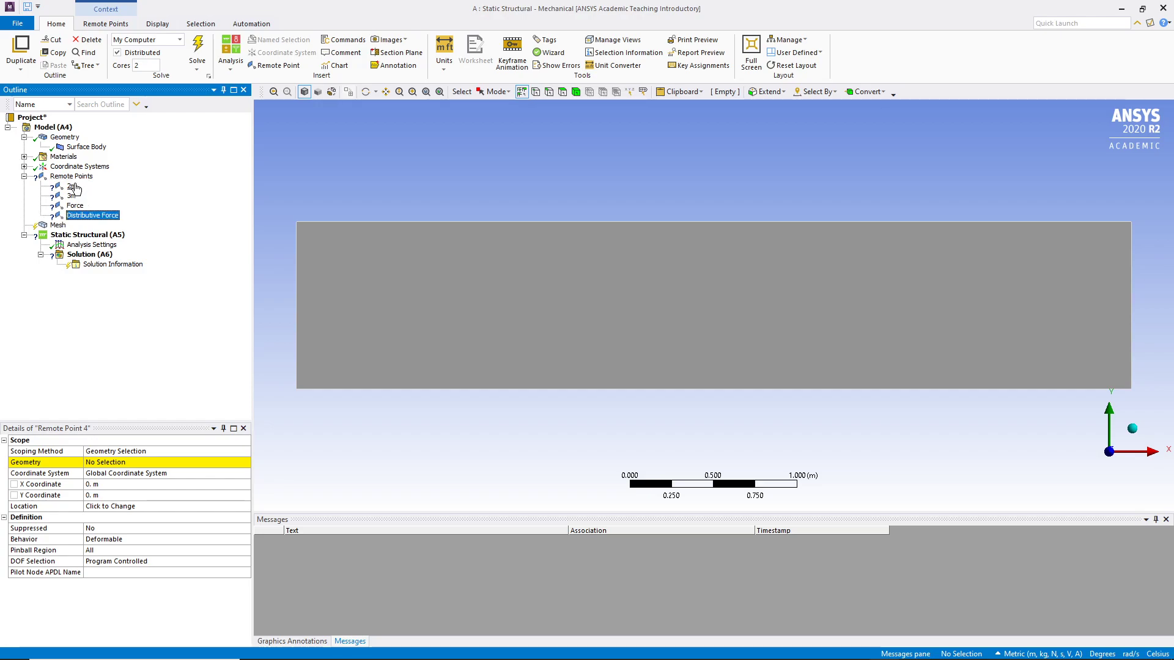
Scope the 2m remote point to the rectangle's bottom edge and set its X coordinate to 2 m
{"action": "left_click", "coordinate": [78, 185]}
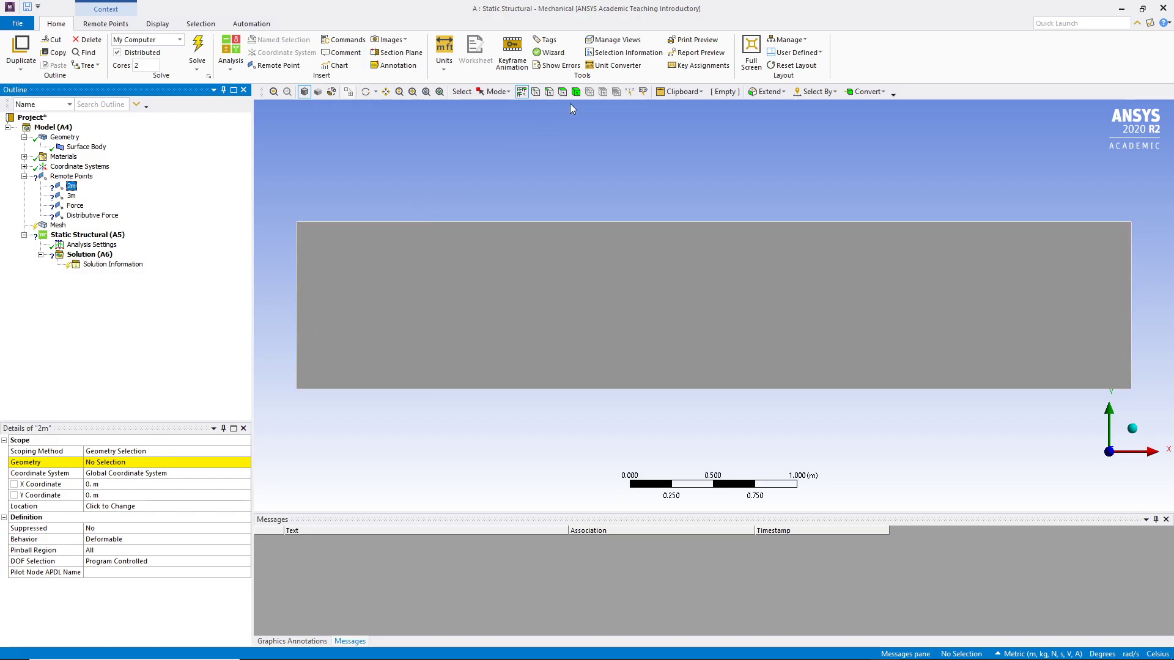
{"action": "left_click", "coordinate": [434, 388]}
{"action": "left_click", "coordinate": [125, 463]}
{"action": "left_click", "coordinate": [124, 463]}
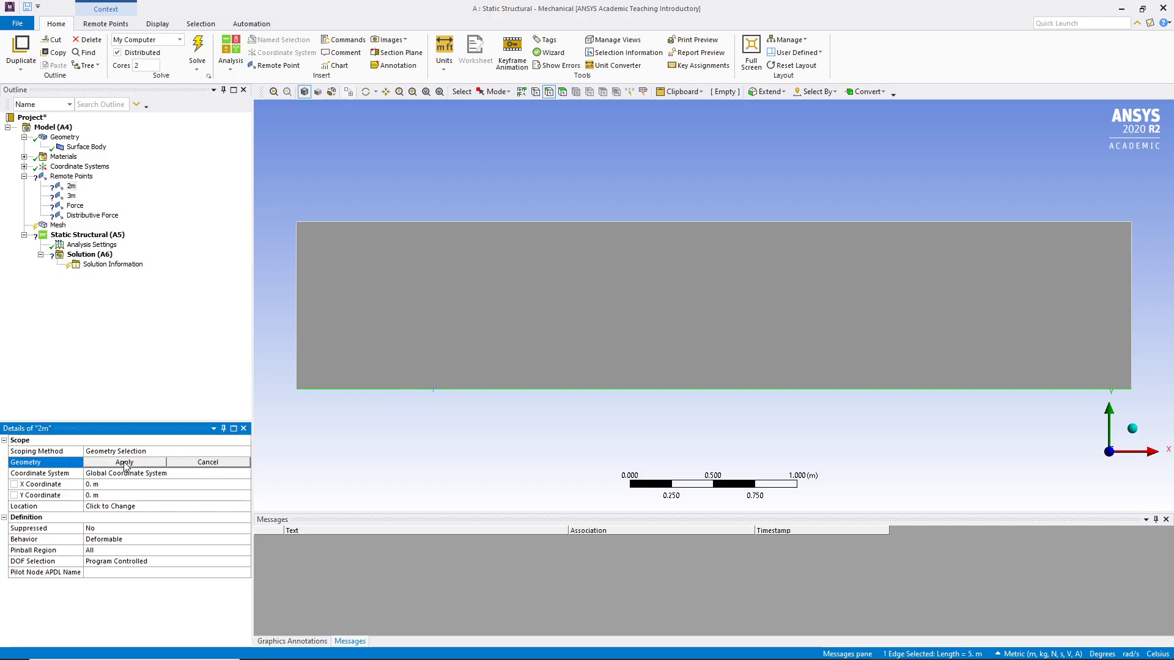
{"action": "left_click", "coordinate": [126, 483]}
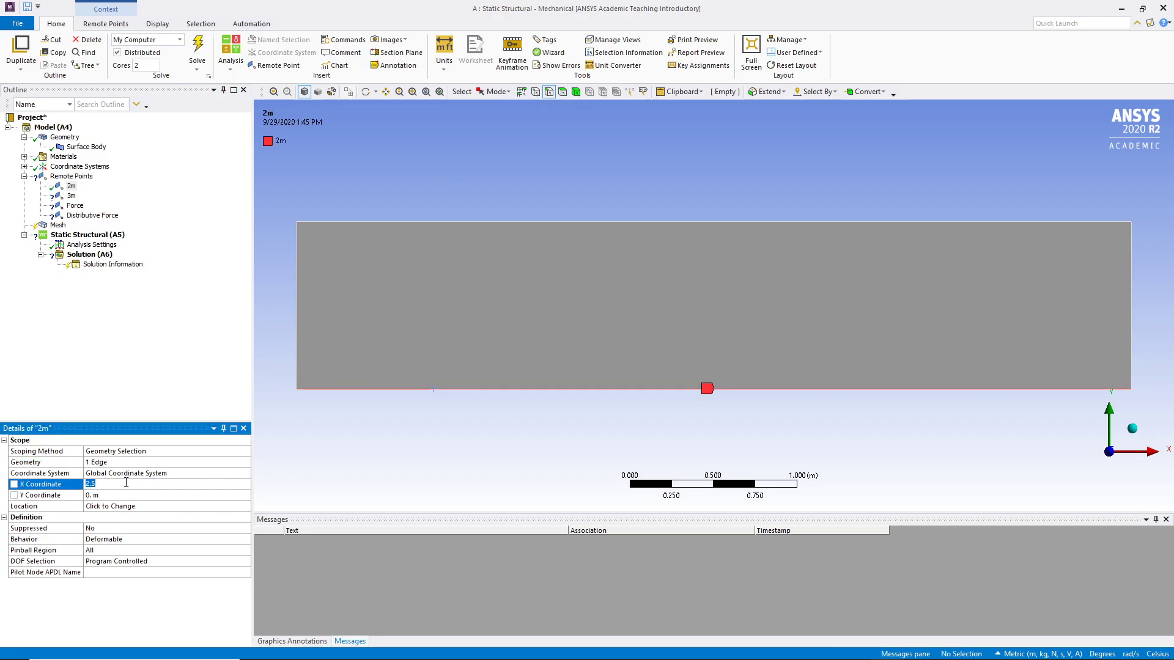
{"action": "type", "text": "2"}
{"action": "key", "text": "Return"}
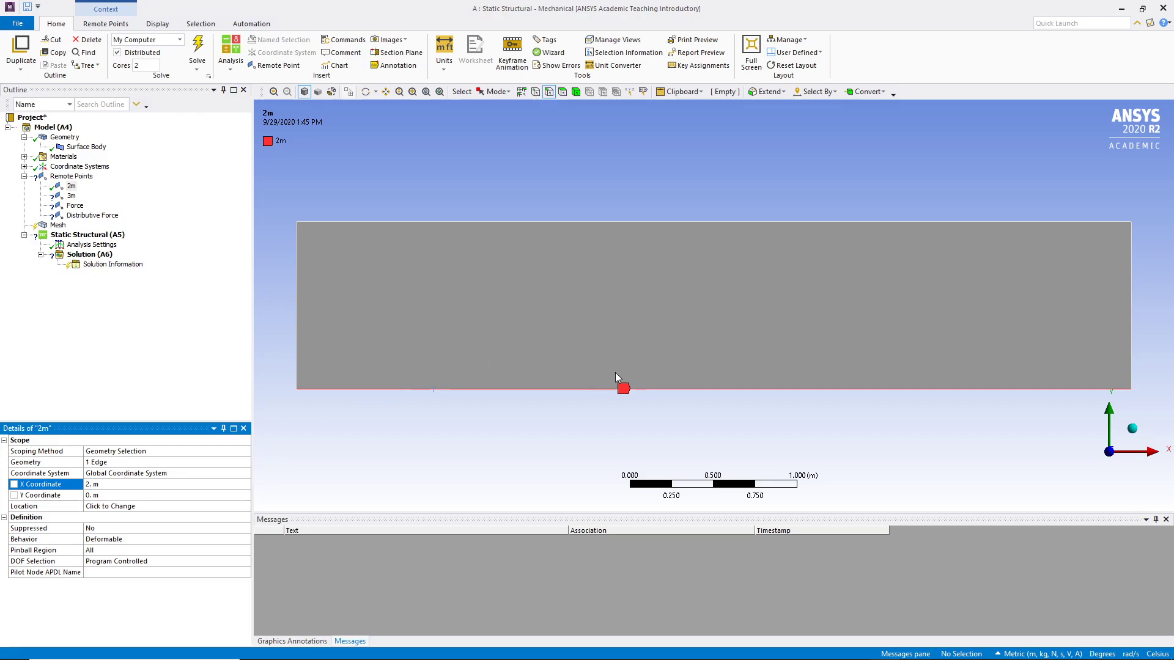
Scope the 3m remote point to the rectangle's bottom edge and set its X coordinate to 3 m
{"action": "left_click", "coordinate": [71, 195]}
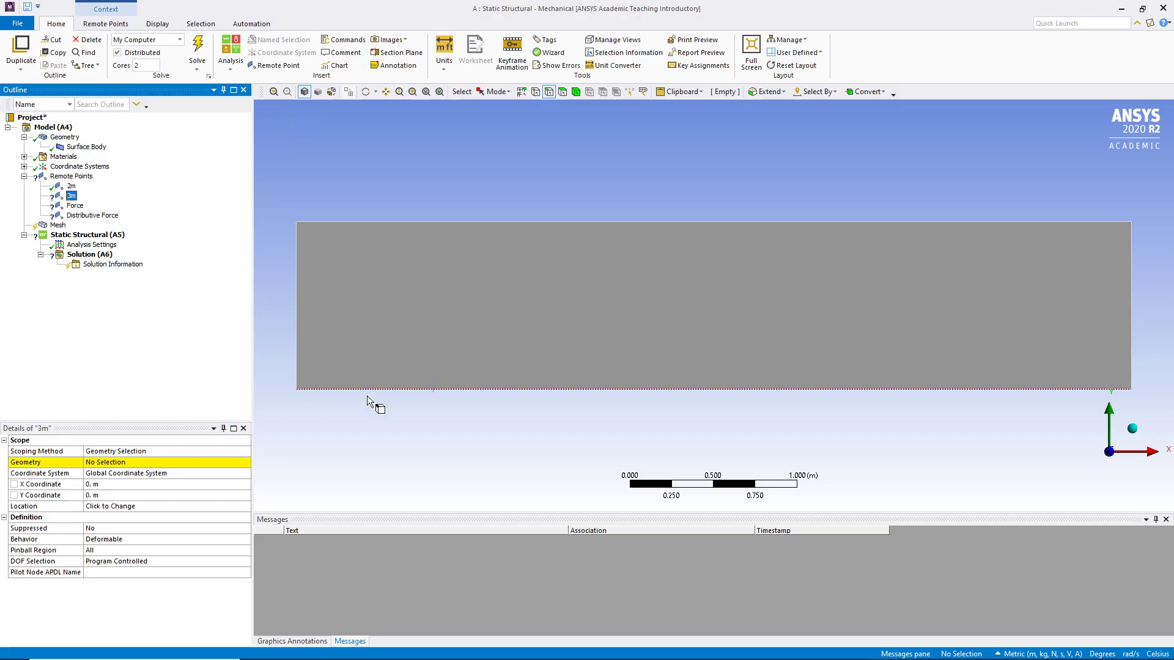
{"action": "left_click", "coordinate": [486, 389]}
{"action": "left_click", "coordinate": [166, 466]}
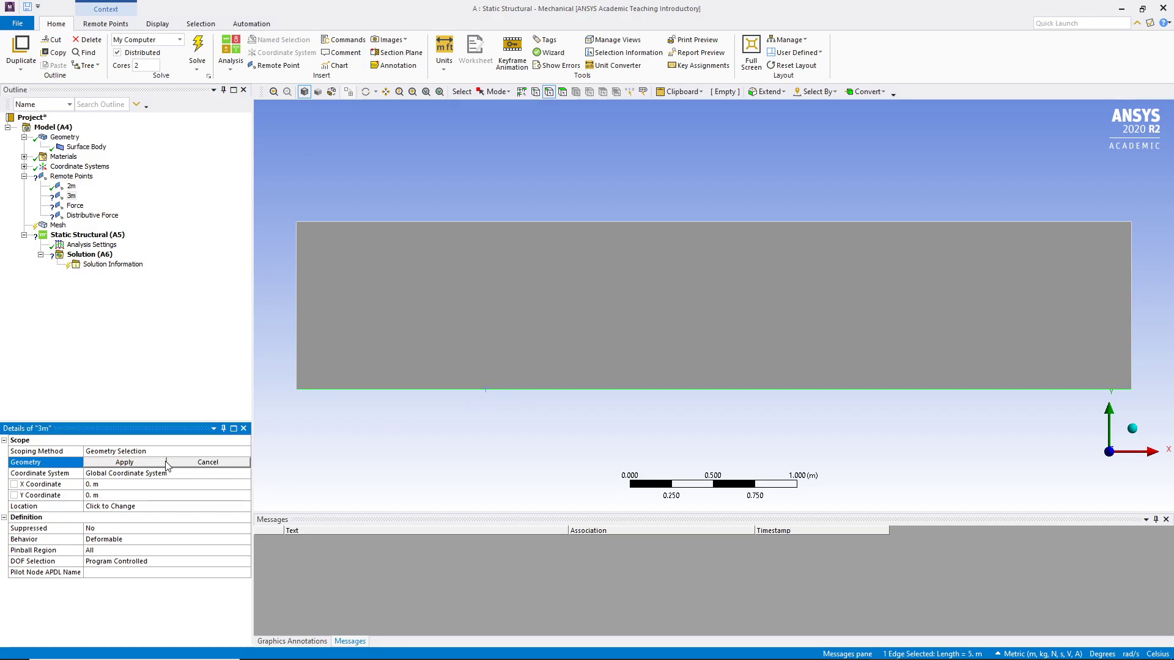
{"action": "left_click", "coordinate": [162, 466]}
{"action": "left_click", "coordinate": [112, 485]}
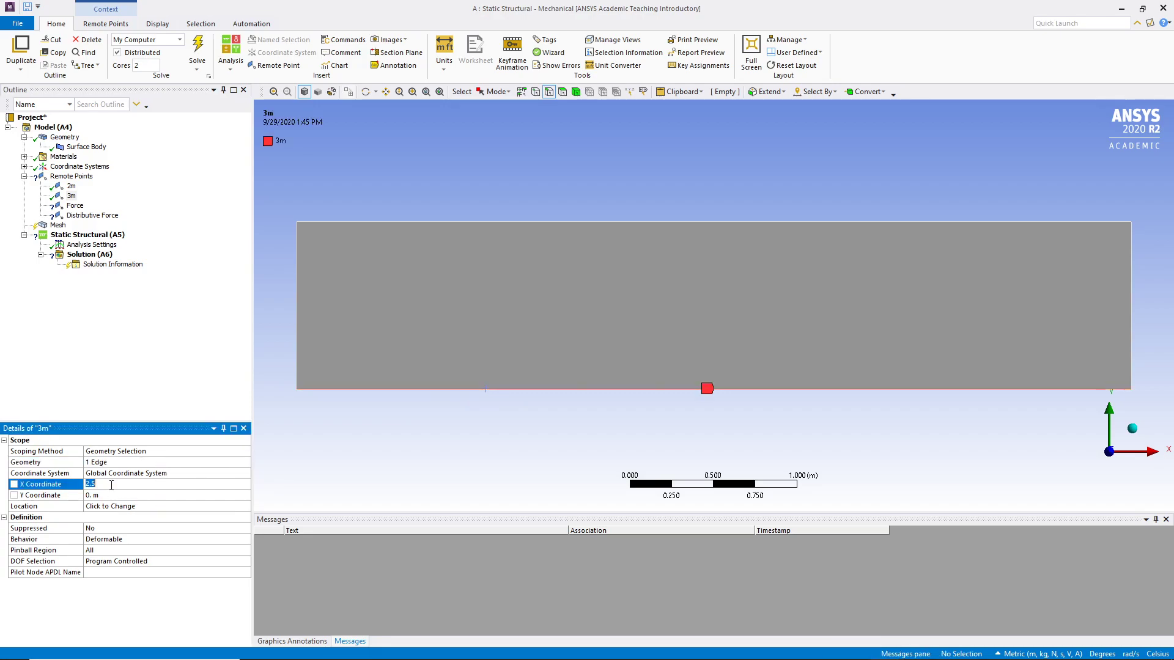
{"action": "type", "text": "3"}
{"action": "key", "text": "Return"}
Scope the Force remote point to the rectangle's top edge and set its X coordinate to 1 m
{"action": "left_click", "coordinate": [74, 206]}
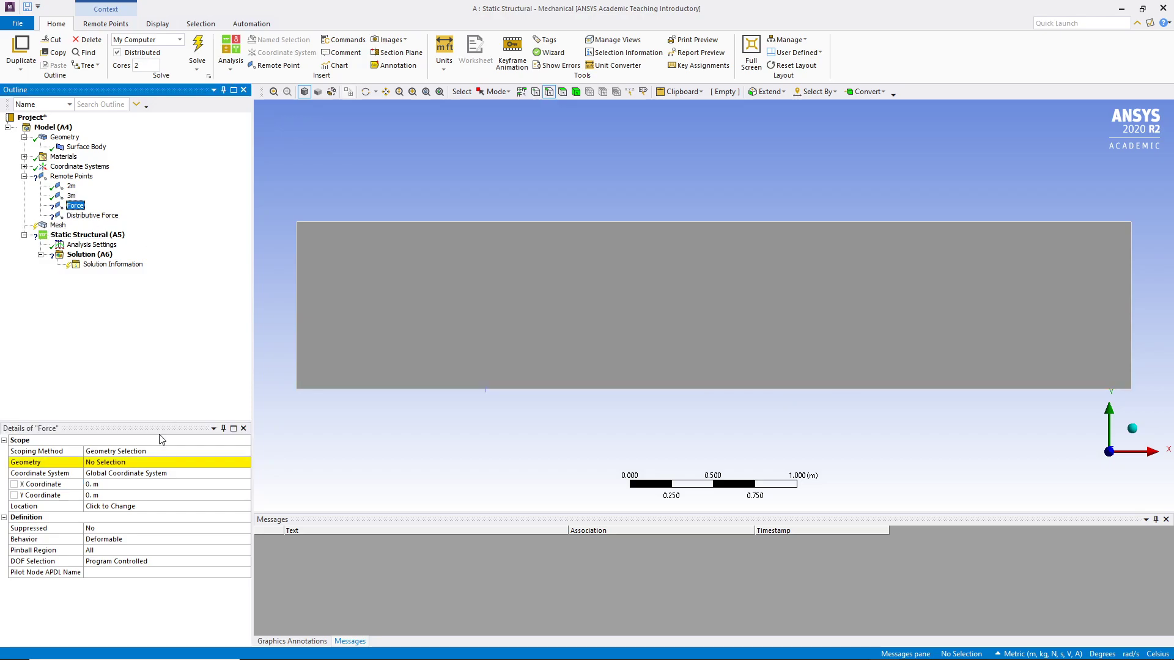
{"action": "left_click", "coordinate": [410, 222]}
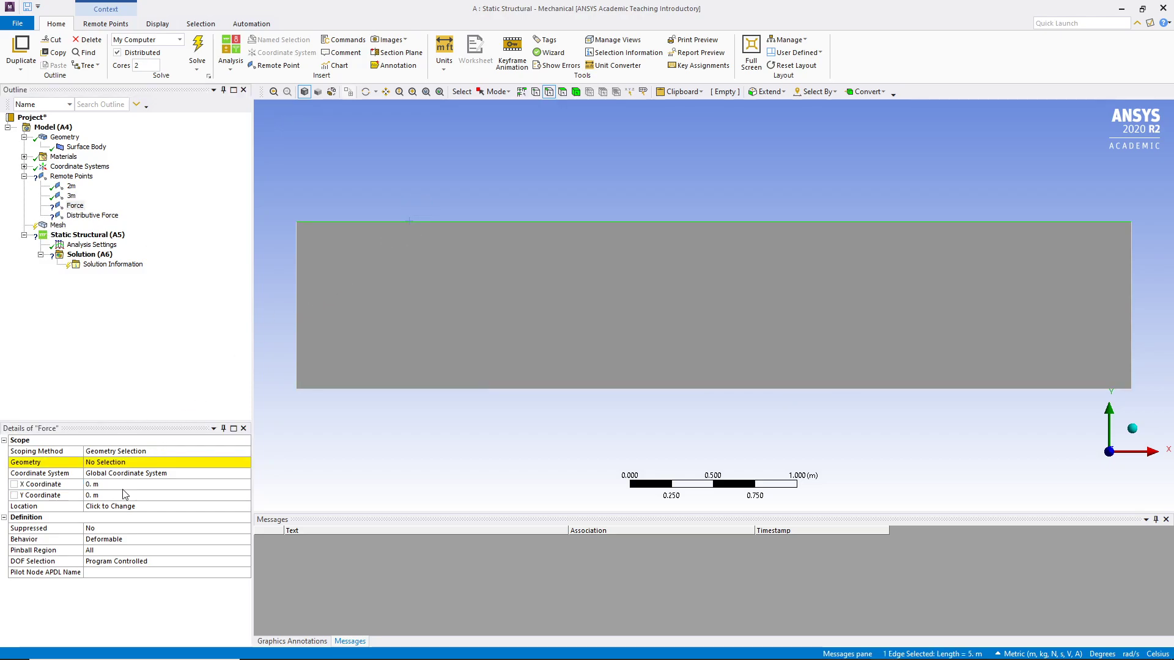
{"action": "left_click", "coordinate": [118, 463]}
{"action": "left_click", "coordinate": [122, 462]}
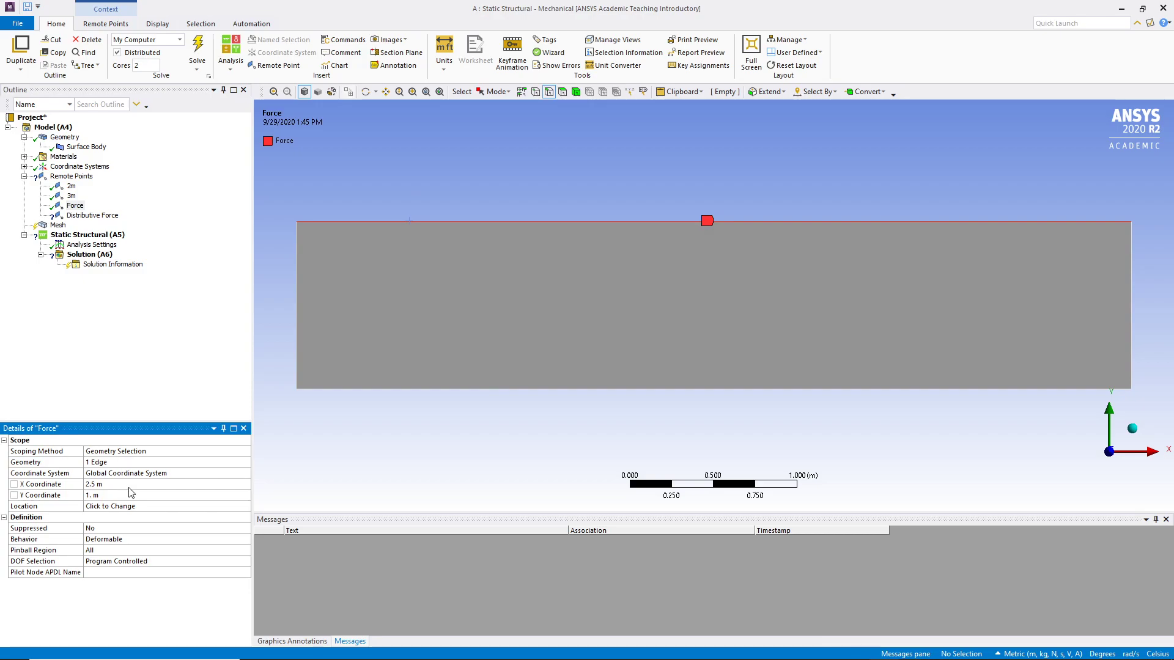
{"action": "left_click", "coordinate": [120, 483]}
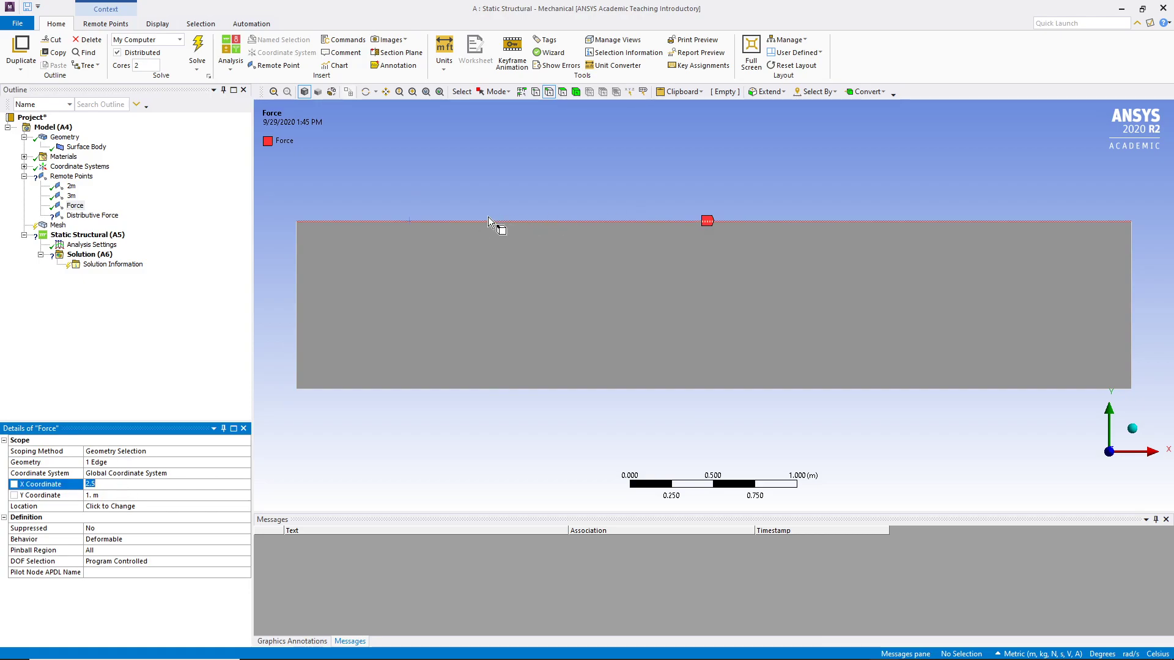
{"action": "type", "text": "1"}
{"action": "key", "text": "Return"}
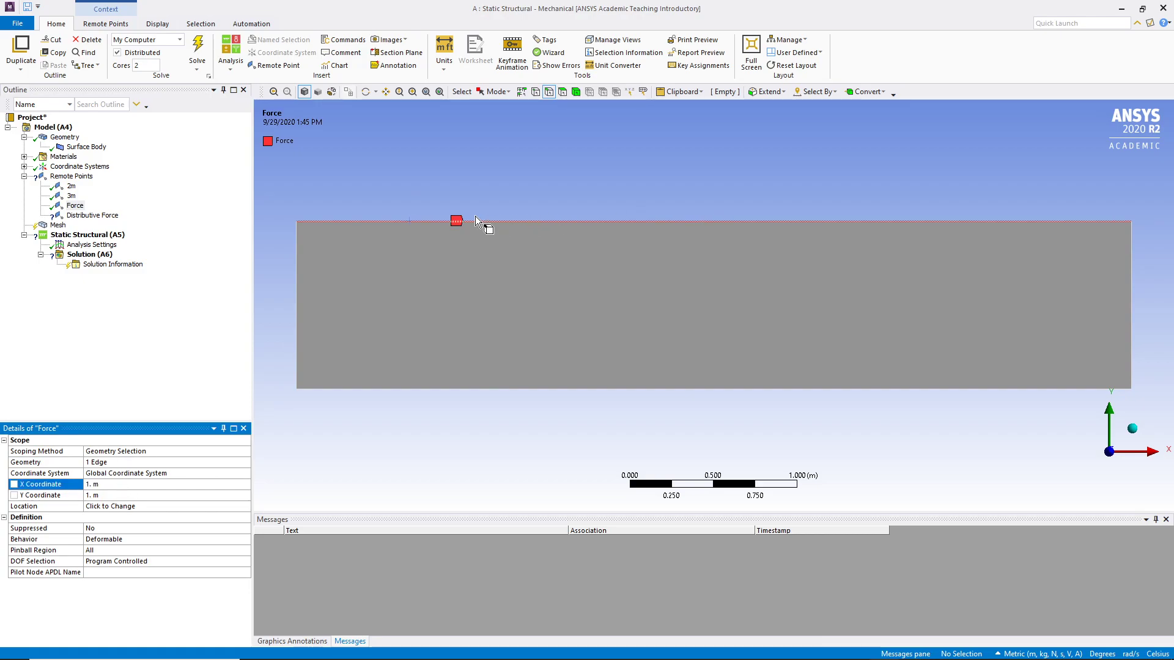
Scope the Distributive Force remote point to the rectangle's top edge and set its X coordinate to 4 m
{"action": "left_click", "coordinate": [92, 215]}
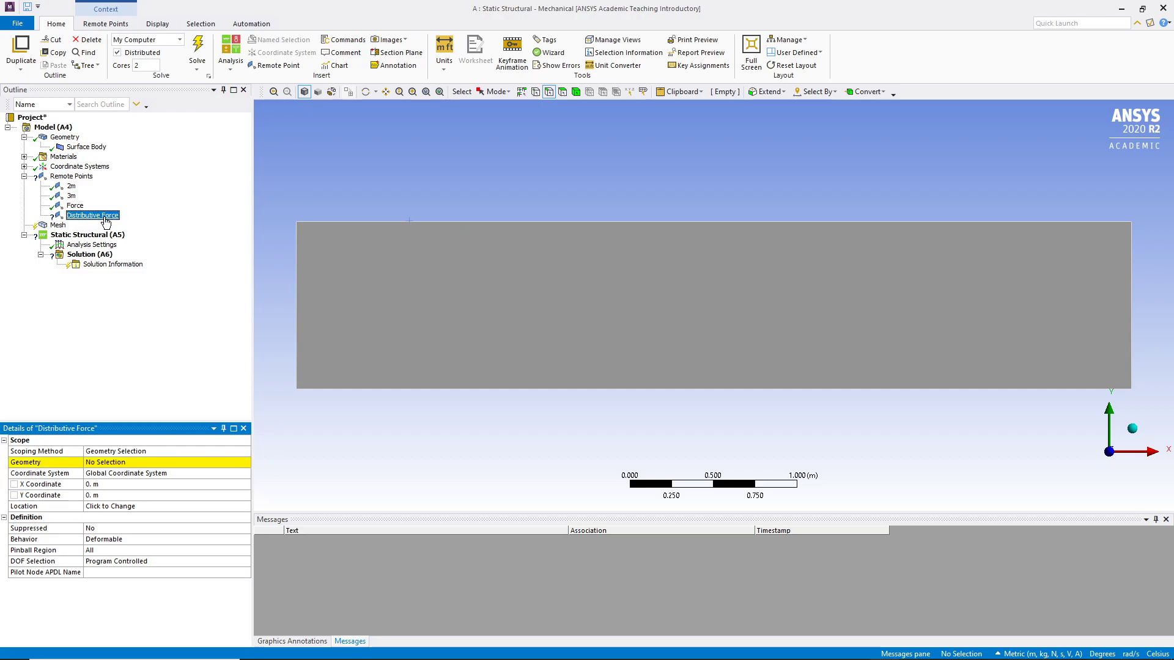
{"action": "left_click", "coordinate": [783, 223]}
{"action": "left_click", "coordinate": [147, 463]}
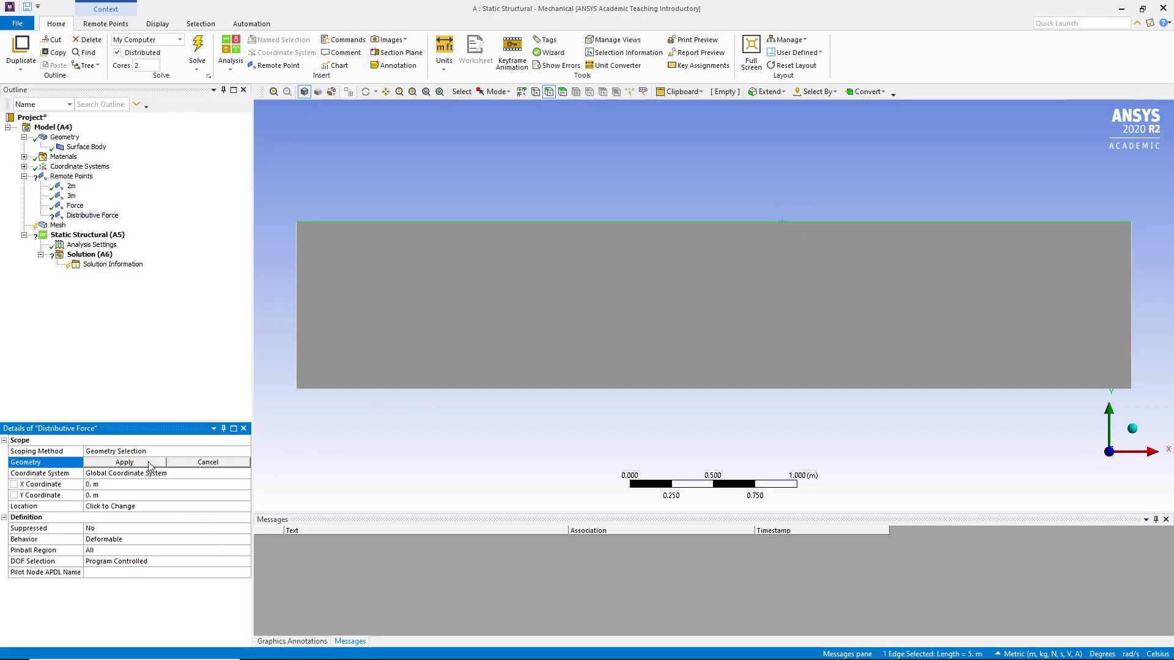
{"action": "left_click", "coordinate": [149, 463]}
{"action": "left_click", "coordinate": [175, 485]}
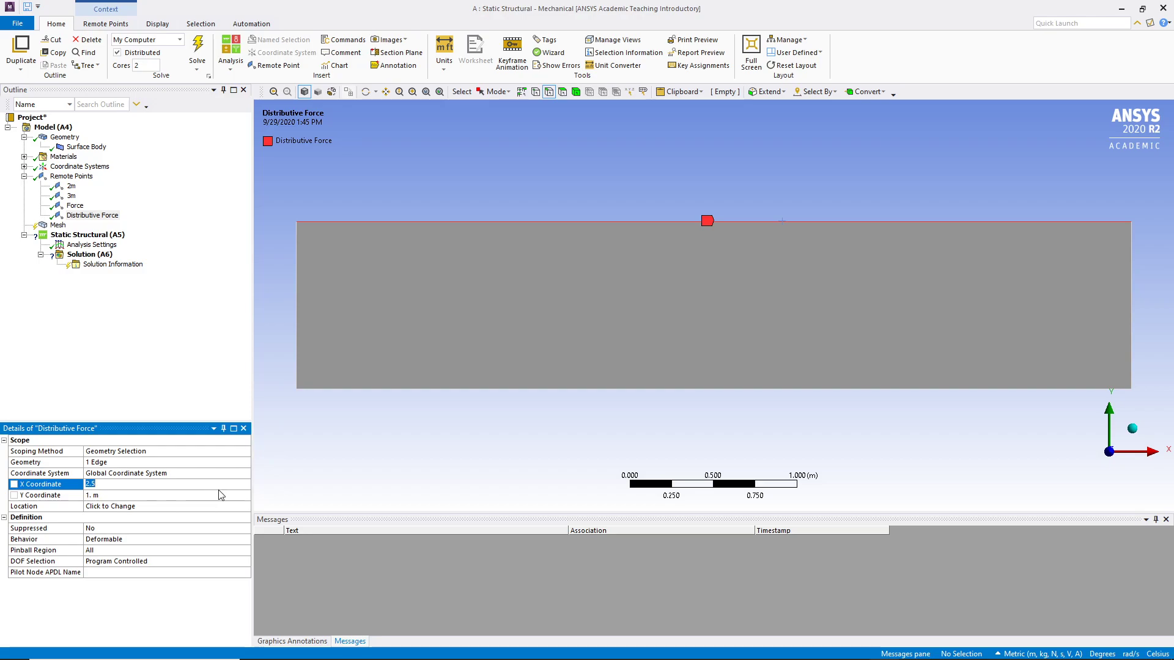
{"action": "type", "text": "4"}
{"action": "key", "text": "Return"}
Set the mesh quality error limits to Standard Mechanical
{"action": "left_click", "coordinate": [54, 226]}
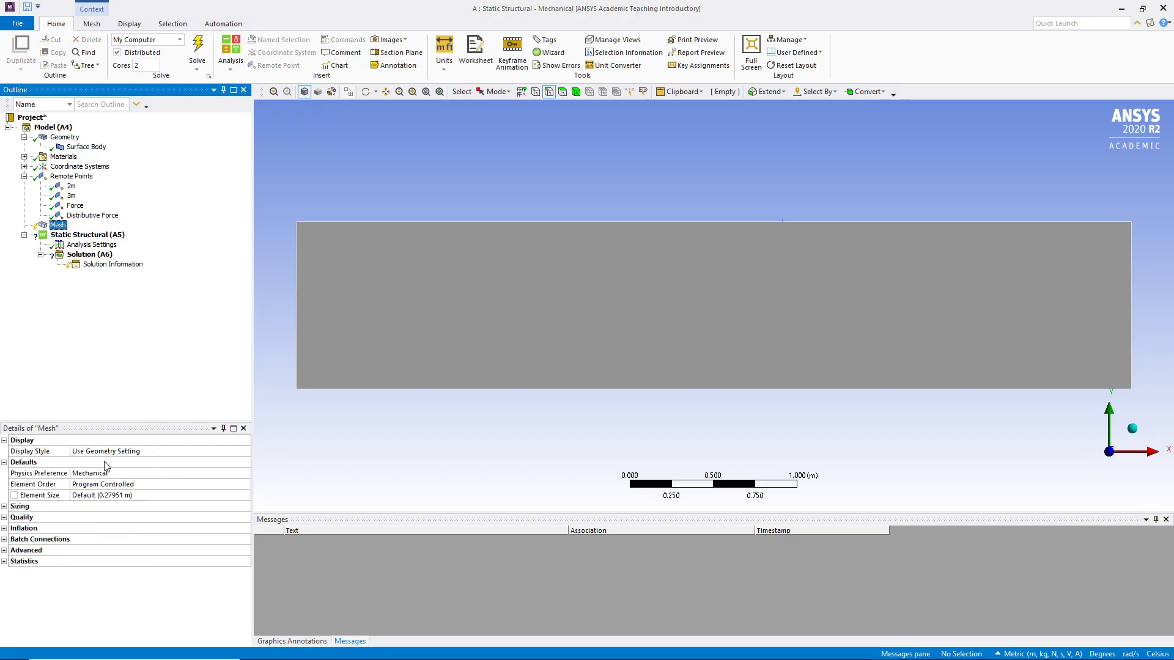
{"action": "left_click", "coordinate": [4, 519]}
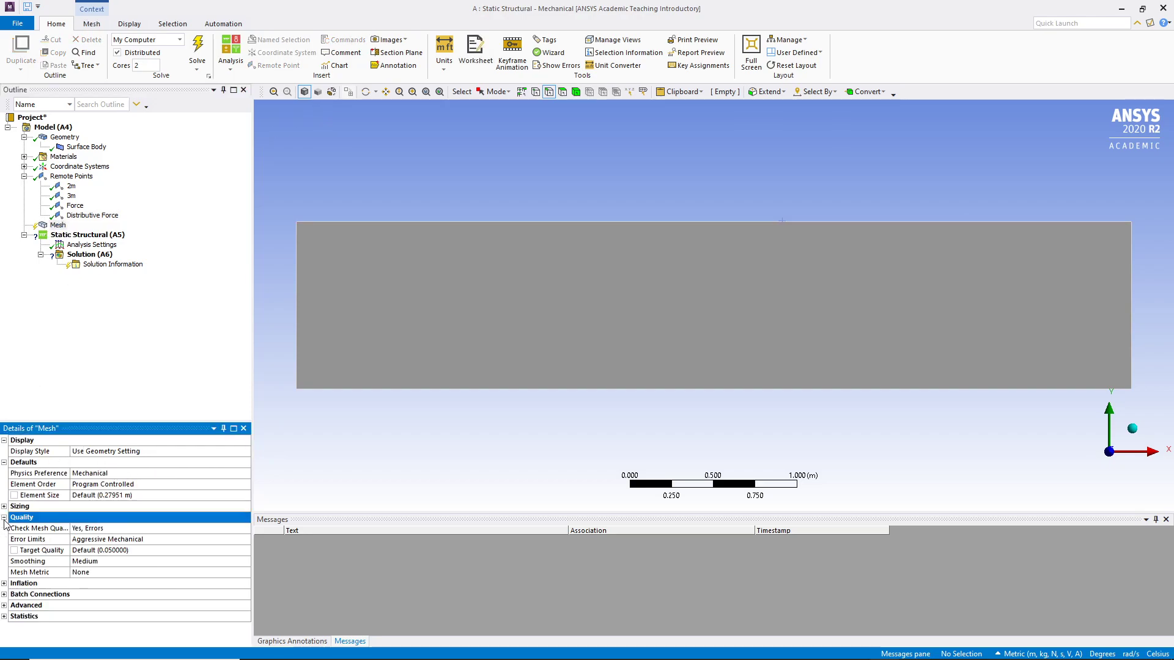
{"action": "left_click", "coordinate": [209, 539]}
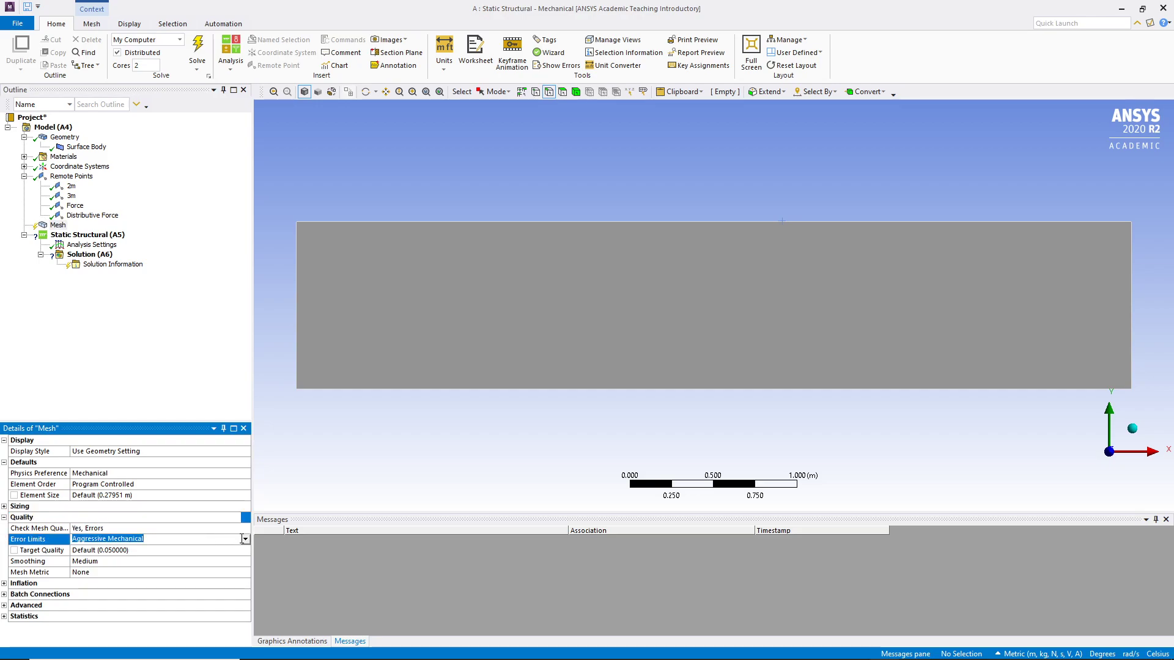
{"action": "left_click", "coordinate": [244, 539]}
{"action": "left_click", "coordinate": [188, 552]}
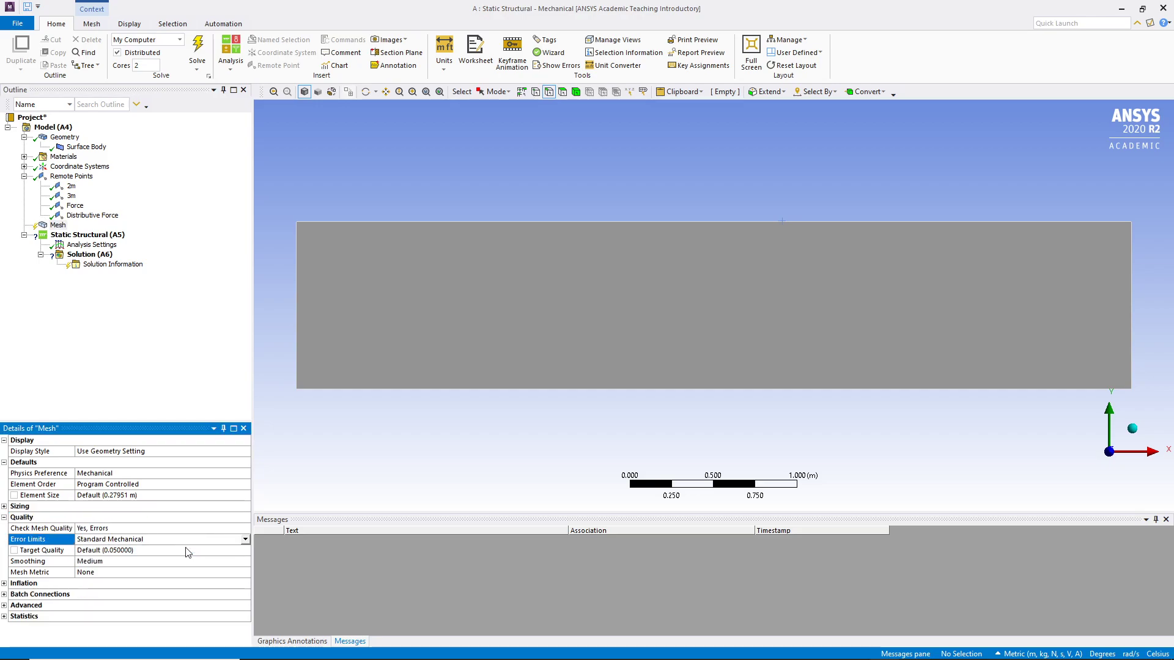
Insert two sizing controls under the mesh
{"action": "right_click", "coordinate": [48, 227]}
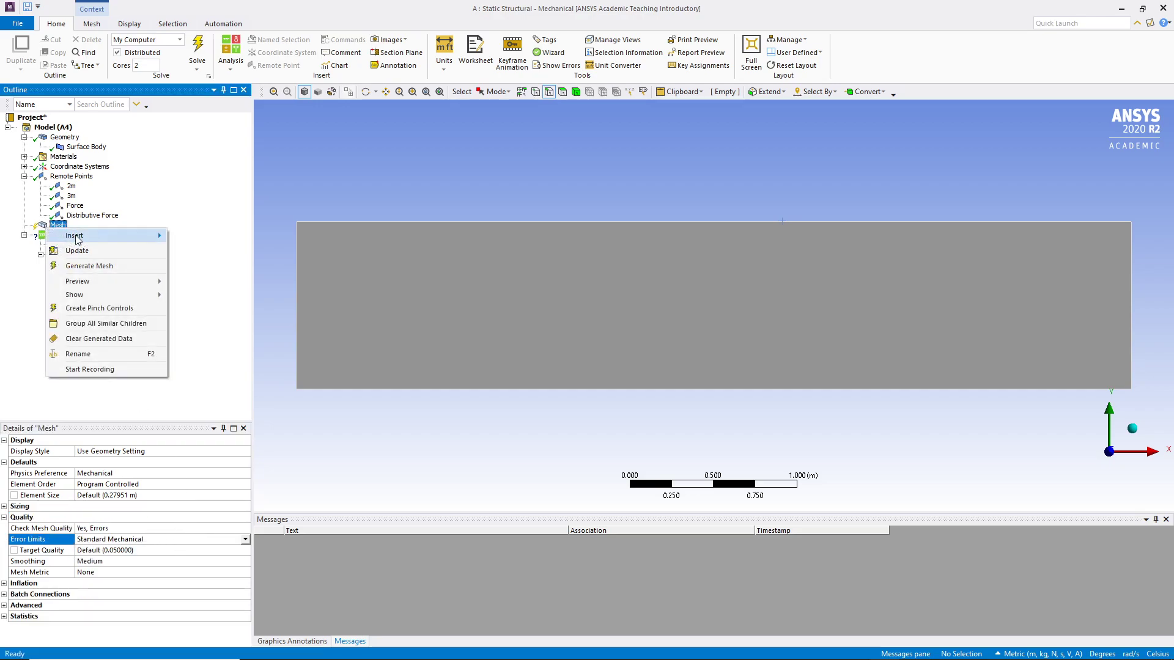
{"action": "mouse_move", "coordinate": [76, 239]}
{"action": "left_click", "coordinate": [196, 250]}
{"action": "right_click", "coordinate": [58, 225]}
{"action": "mouse_move", "coordinate": [117, 237]}
{"action": "left_click", "coordinate": [200, 251]}
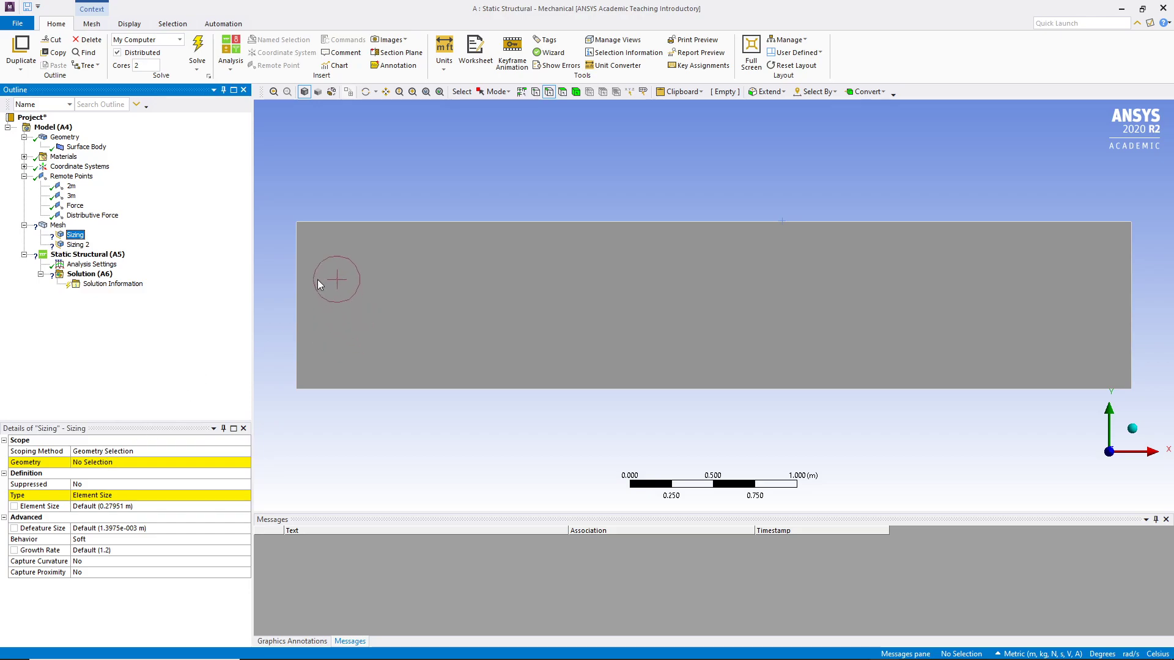
Scope the first mesh sizing to the rectangle's top and bottom edges
{"action": "left_click", "coordinate": [354, 222]}
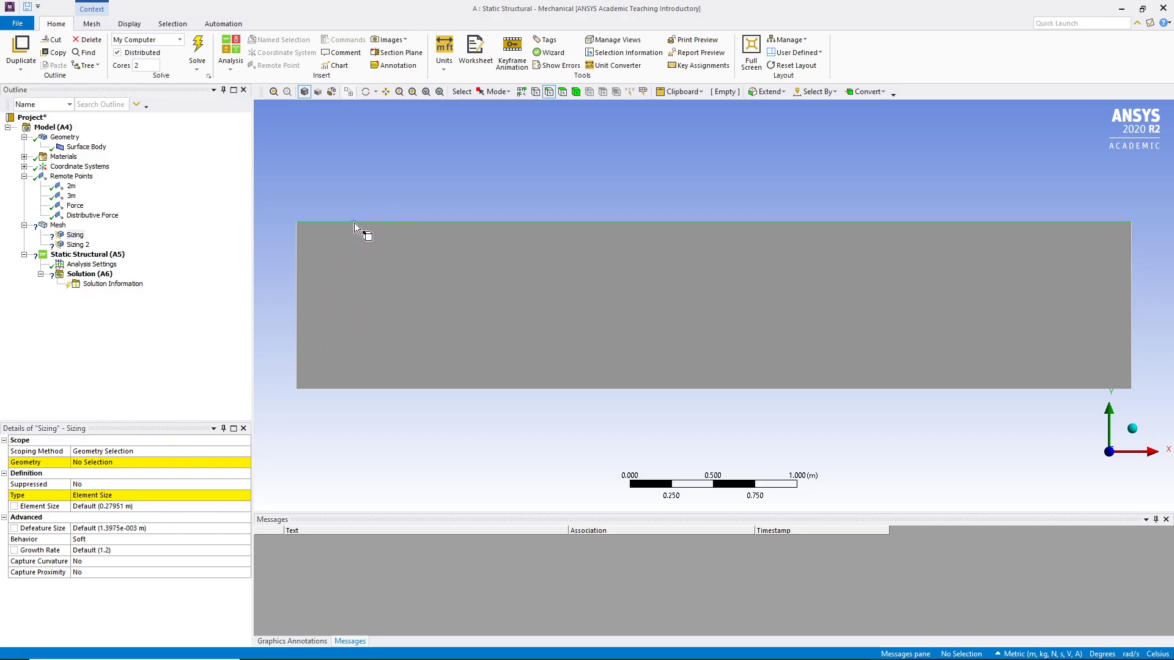
{"action": "left_click", "coordinate": [366, 389], "text": "ctrl"}
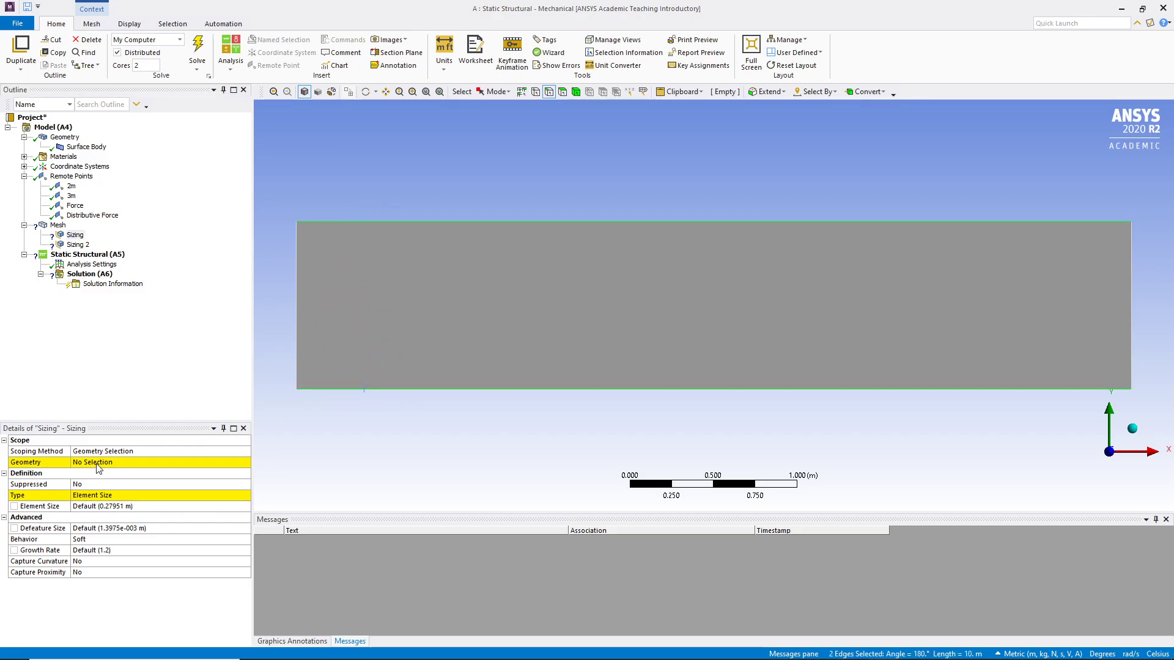
{"action": "left_click", "coordinate": [122, 452]}
{"action": "left_click", "coordinate": [121, 464]}
{"action": "left_click", "coordinate": [92, 462]}
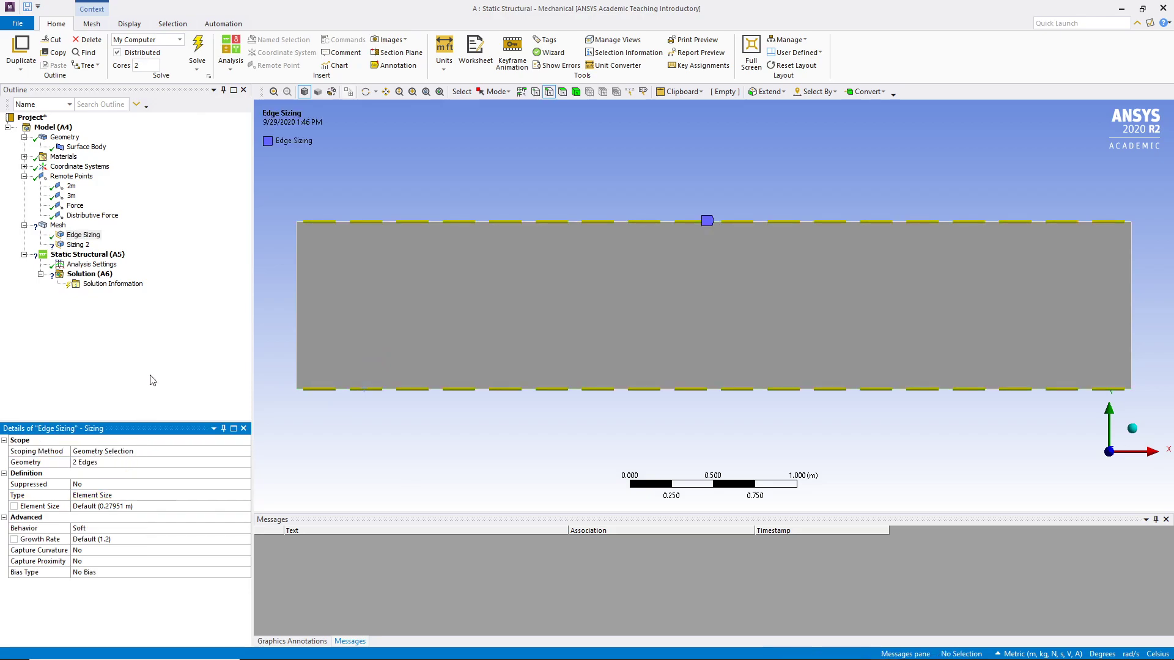
Define the sizing of the two long edges by Number of Divisions and set it to 16
{"action": "left_click", "coordinate": [194, 494]}
{"action": "left_click", "coordinate": [244, 495]}
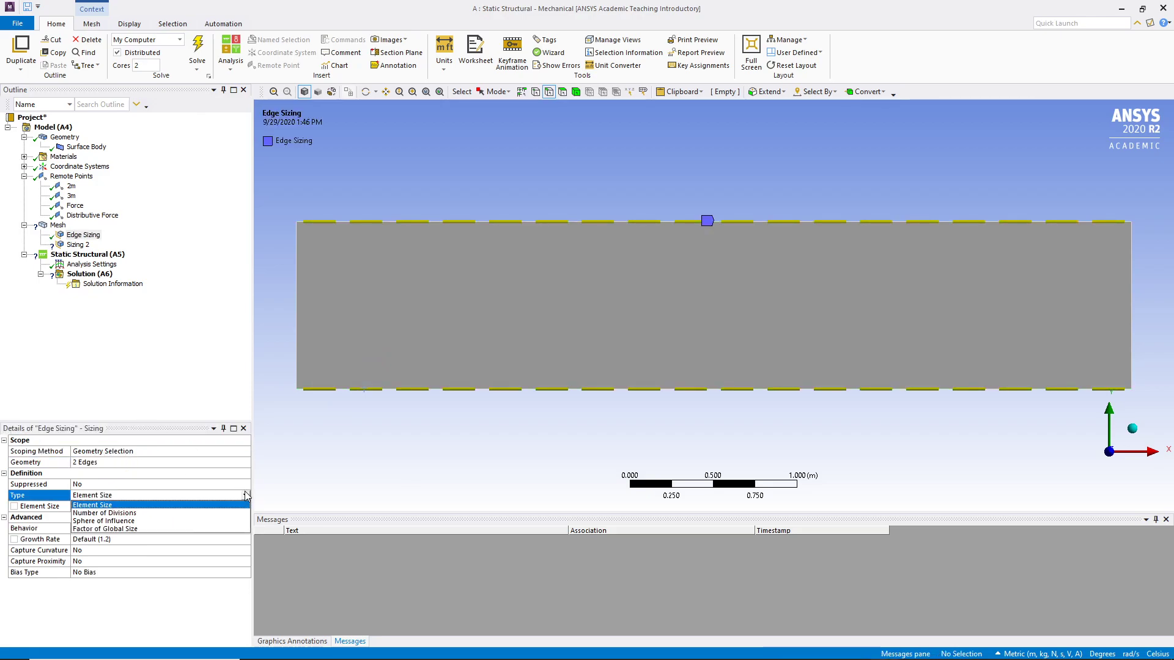
{"action": "left_click", "coordinate": [184, 506]}
{"action": "left_click", "coordinate": [140, 509]}
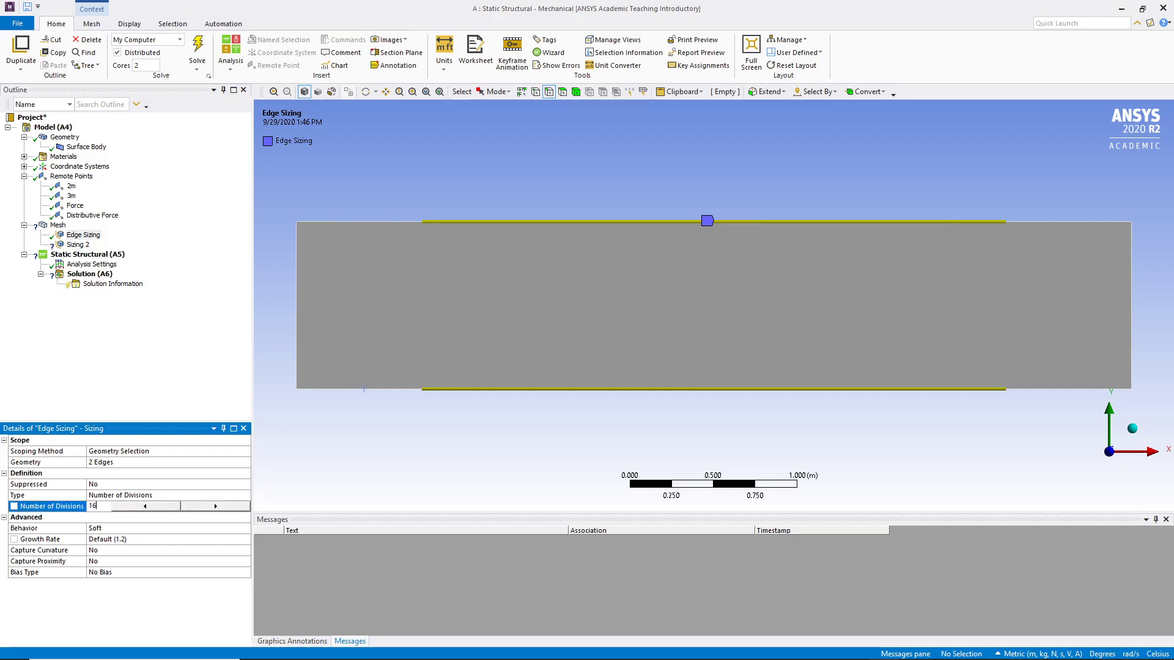
{"action": "key", "text": "Return"}
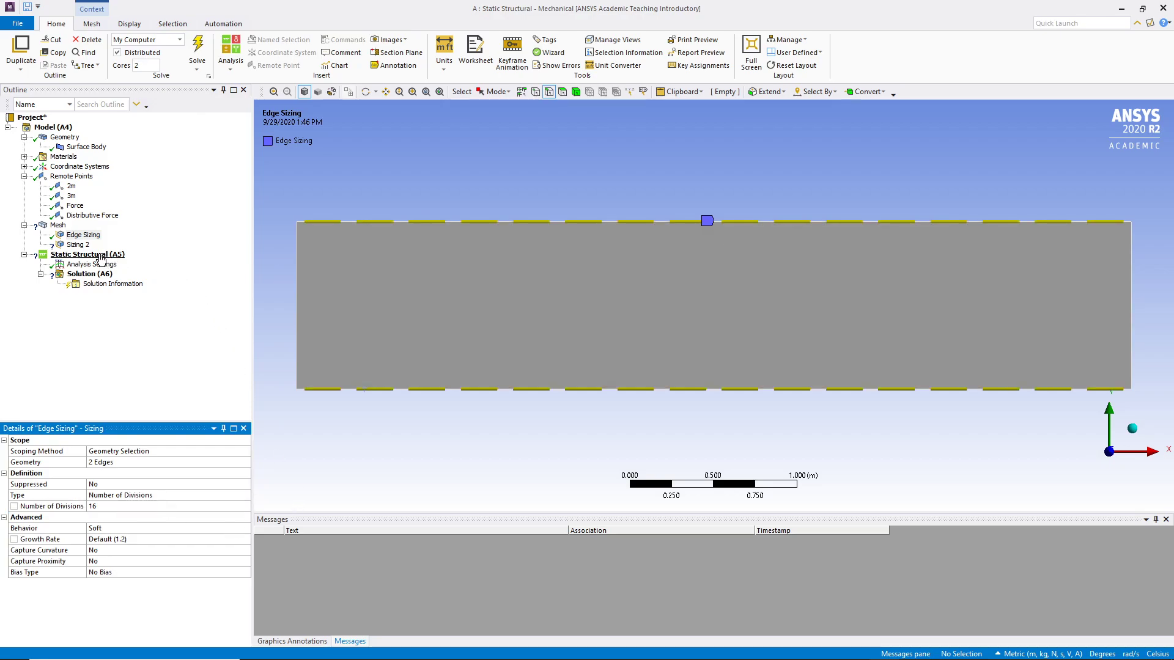
Scope the second mesh sizing to the rectangle's two short vertical edges
{"action": "left_click", "coordinate": [77, 244]}
{"action": "left_click", "coordinate": [296, 302]}
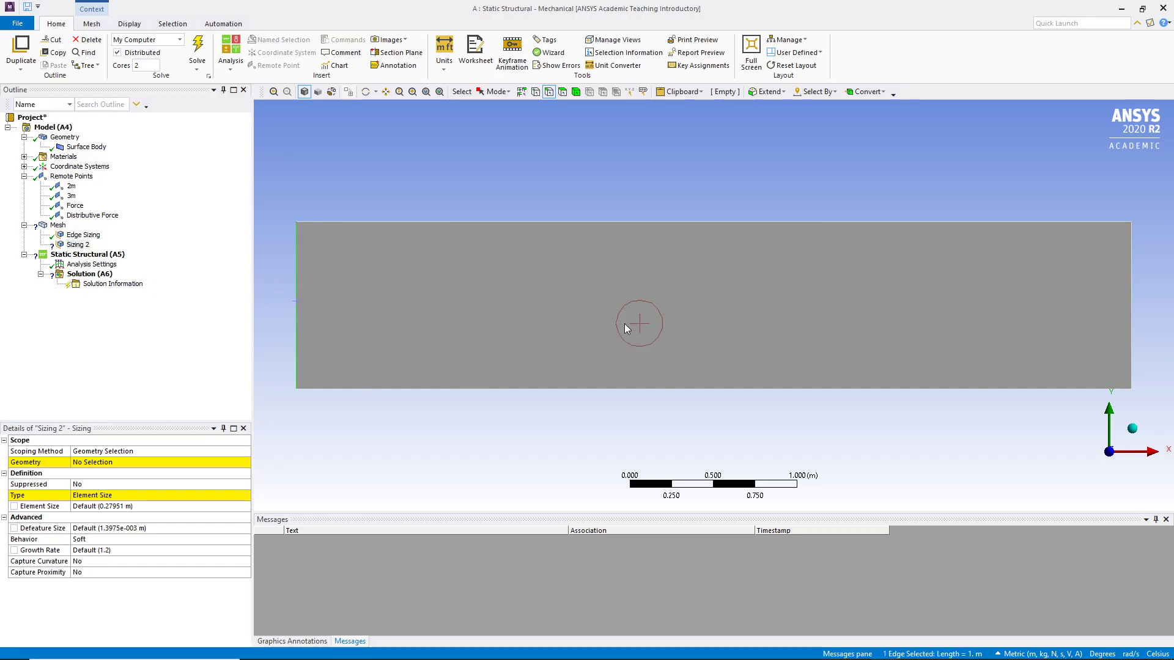
{"action": "left_click", "coordinate": [1132, 310], "text": "ctrl"}
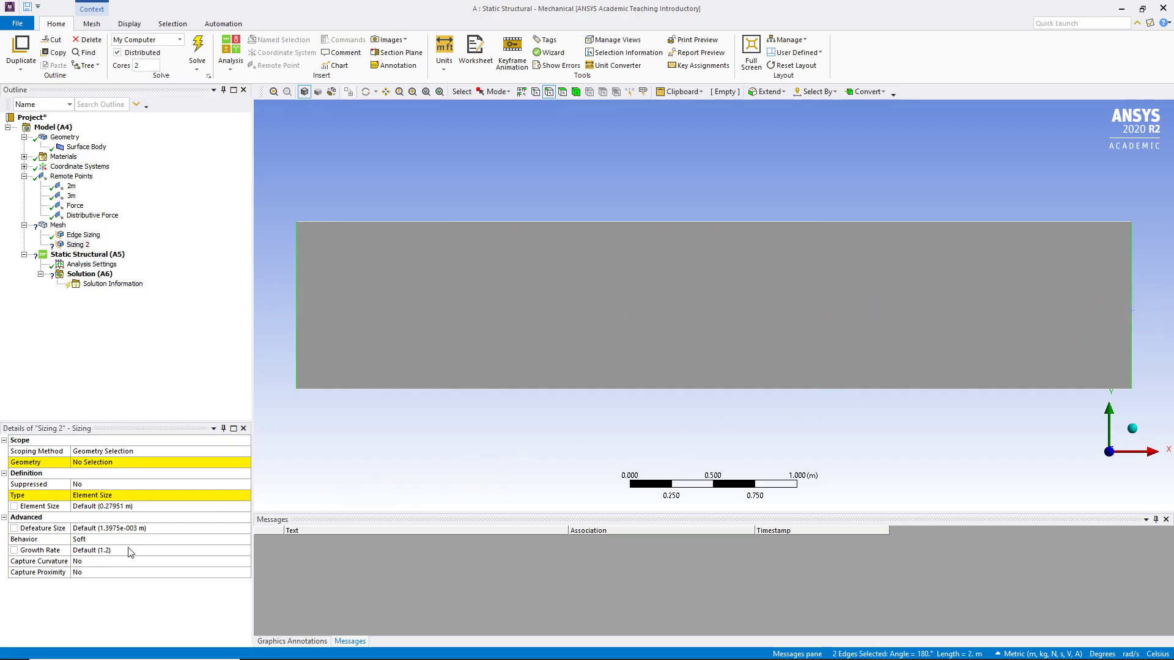
{"action": "left_click", "coordinate": [132, 463]}
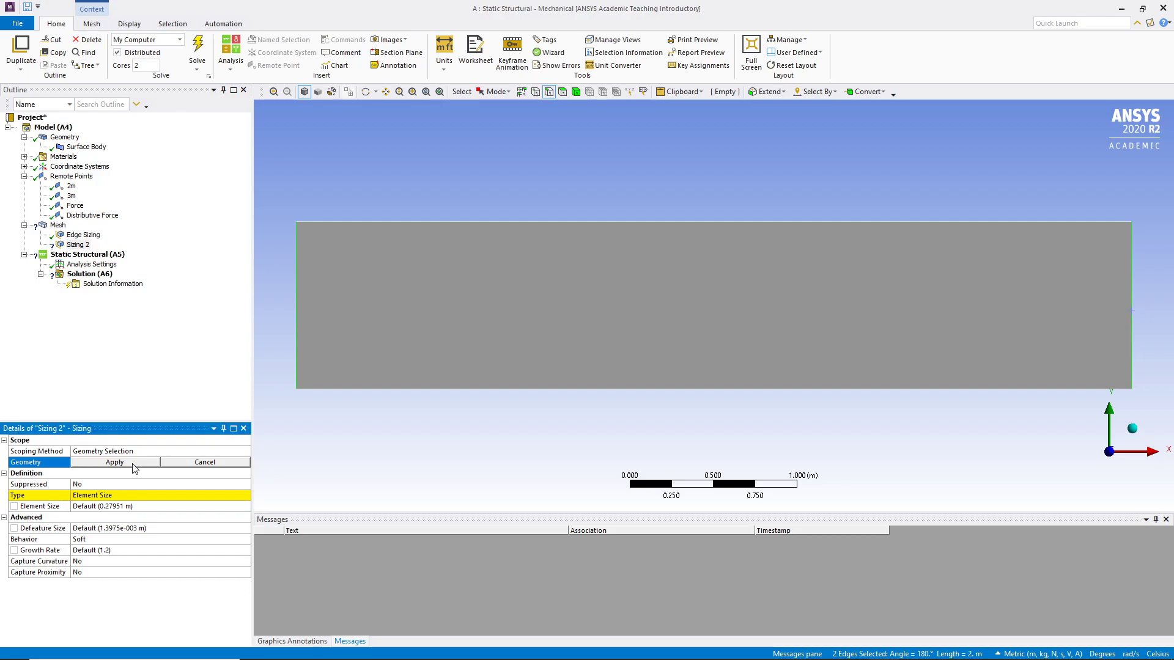
{"action": "left_click", "coordinate": [132, 462]}
Define the sizing of the two vertical edges by Number of Divisions and set it to 4
{"action": "left_click", "coordinate": [147, 495]}
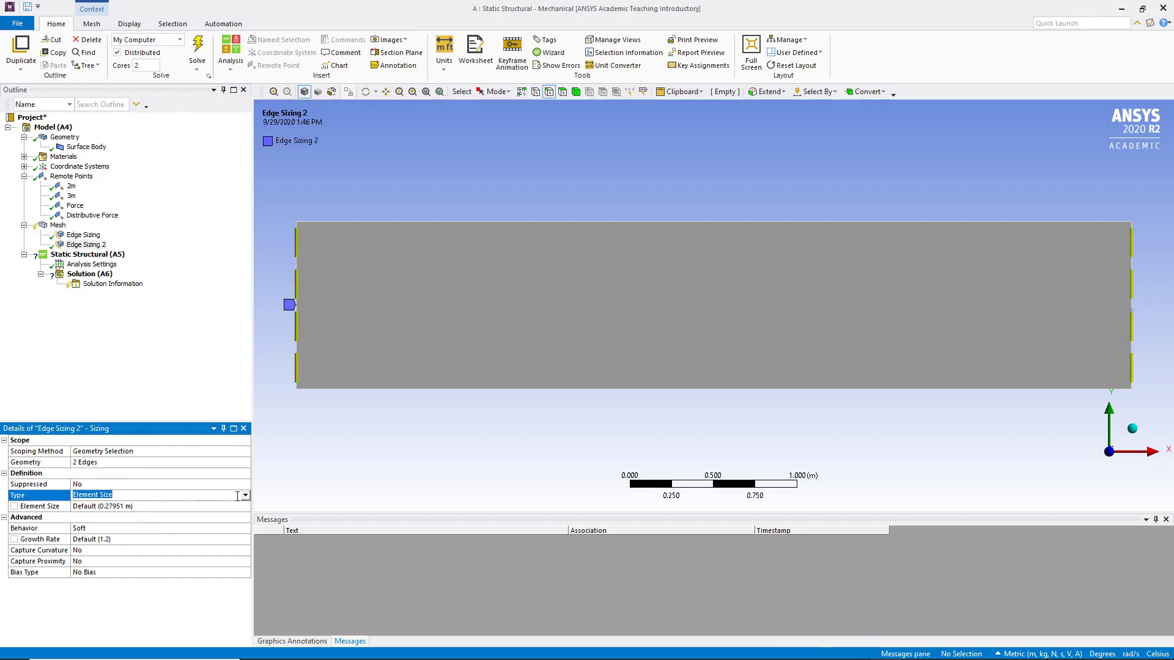
{"action": "left_click", "coordinate": [245, 495]}
{"action": "left_click", "coordinate": [196, 514]}
{"action": "left_click", "coordinate": [150, 507]}
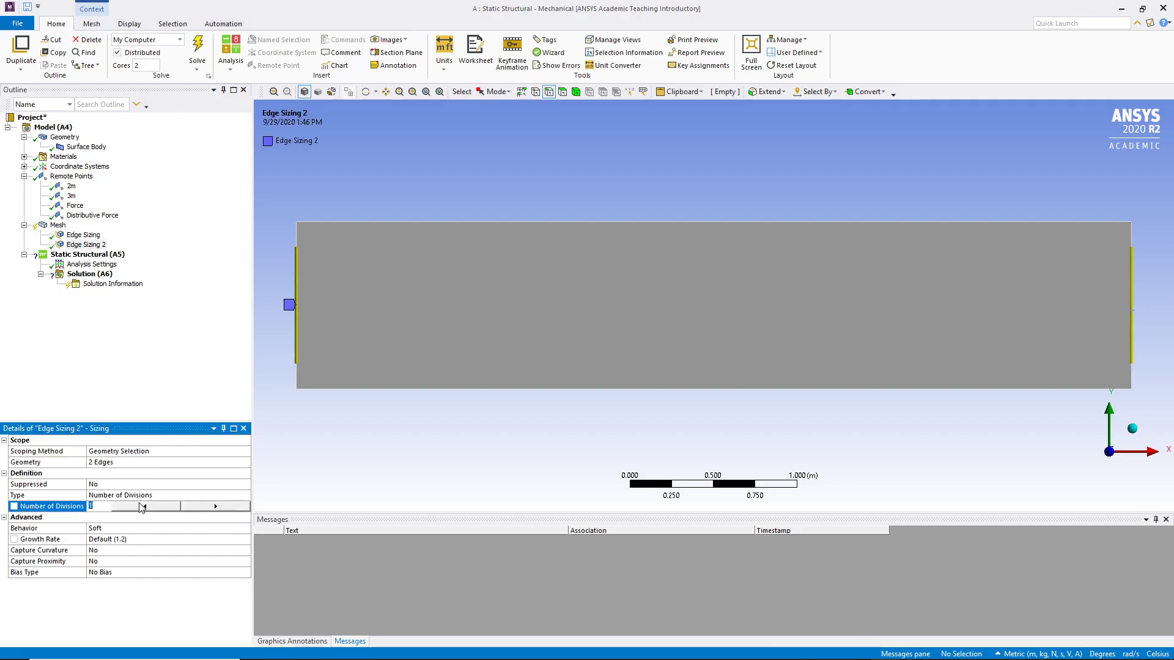
{"action": "type", "text": "4"}
{"action": "key", "text": "Return"}
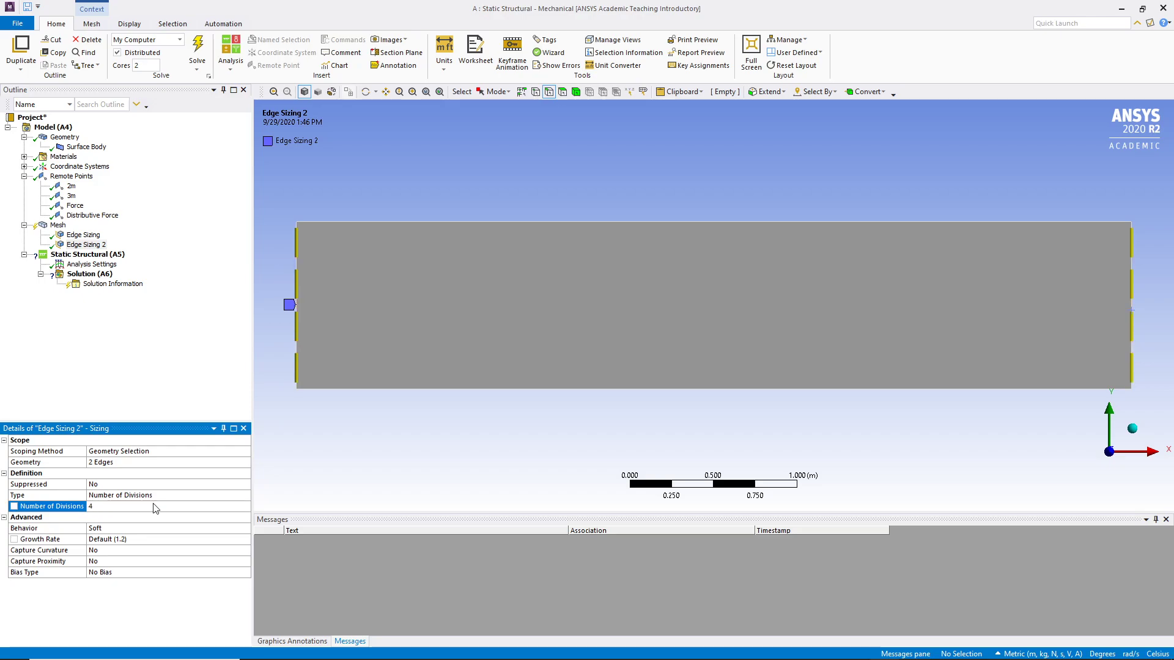
Generate the mesh and show its node and element statistics
{"action": "left_click", "coordinate": [90, 24]}
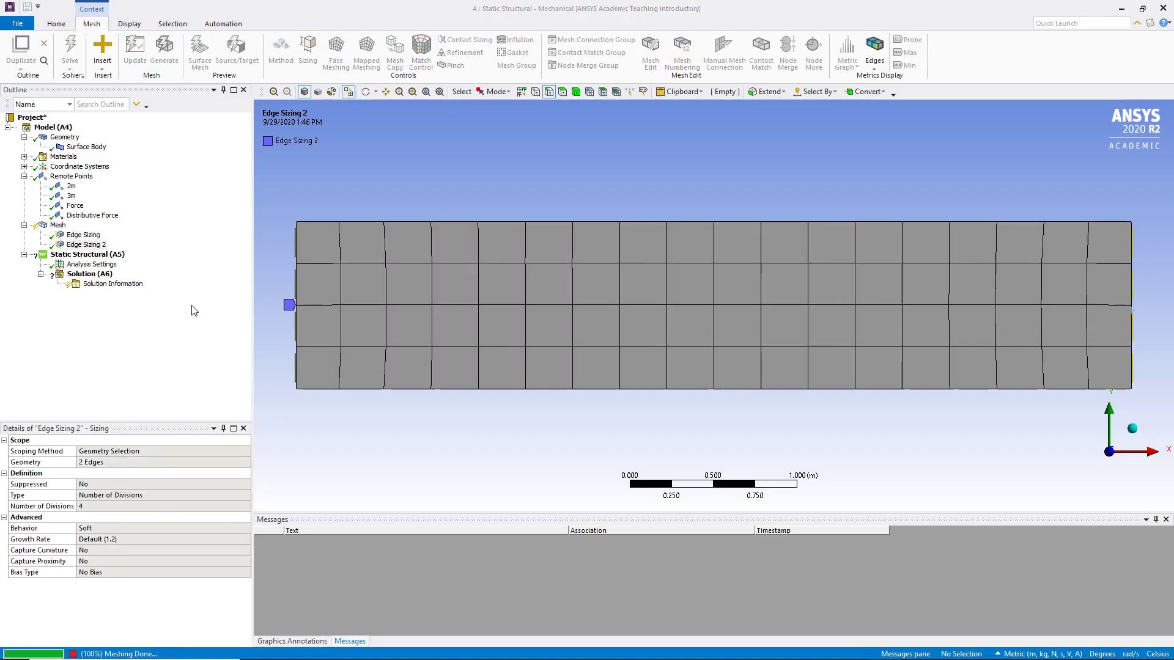
{"action": "left_click", "coordinate": [58, 225]}
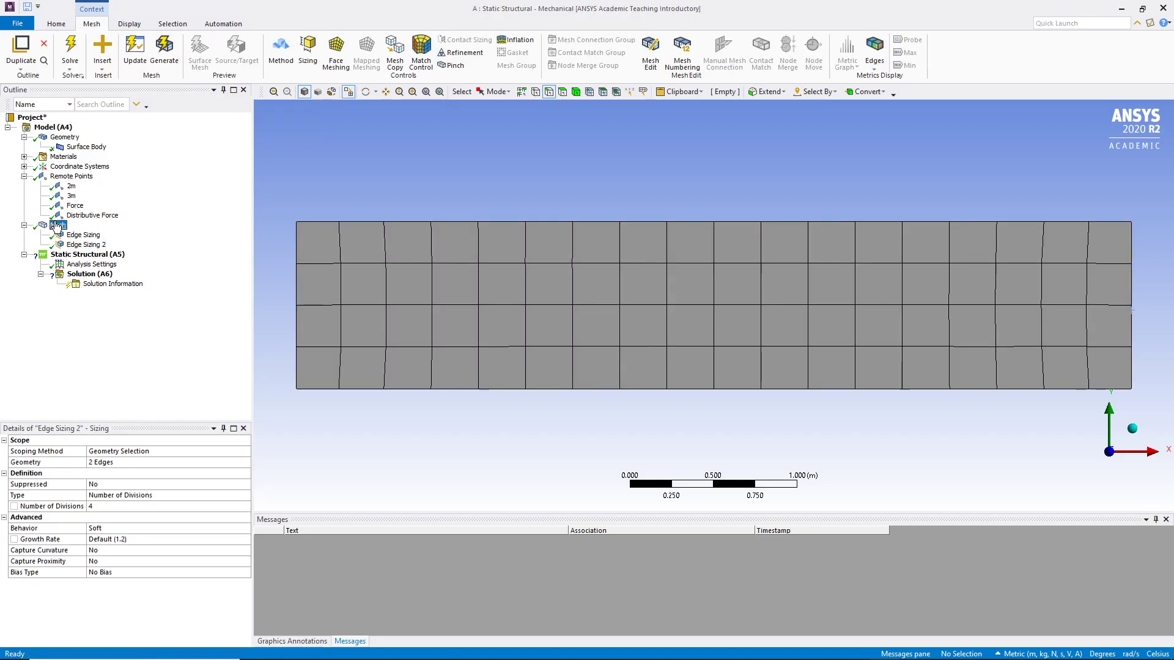
{"action": "left_click", "coordinate": [5, 616]}
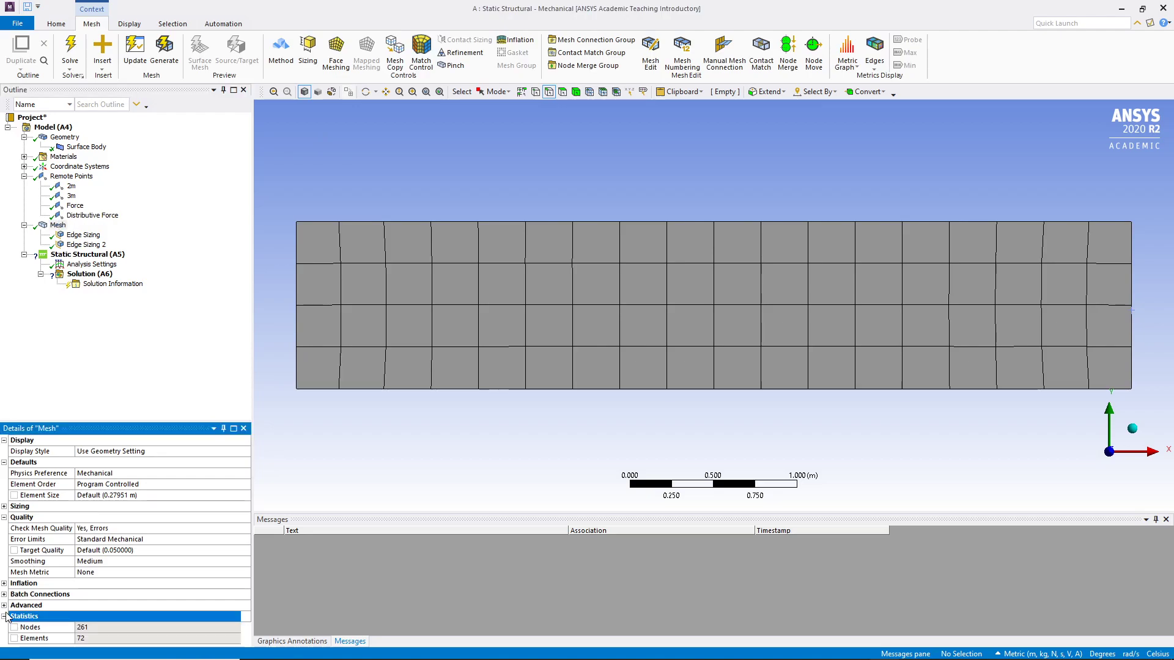
Insert a remote force into the static structural analysis
{"action": "left_click", "coordinate": [90, 253]}
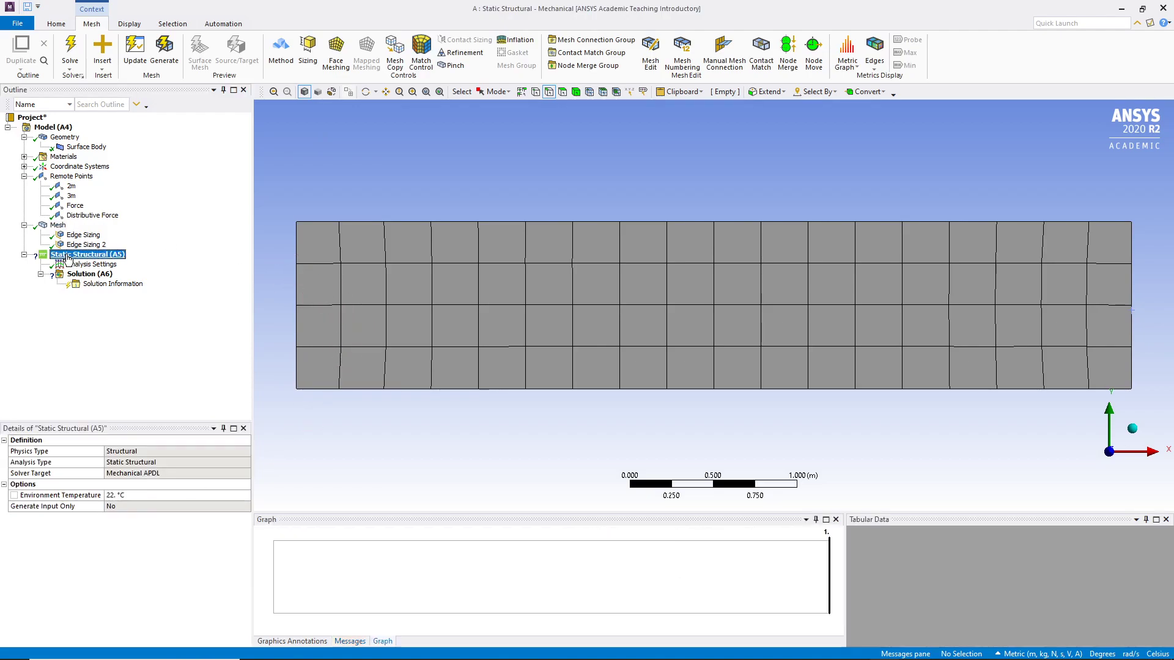
{"action": "left_click", "coordinate": [71, 263]}
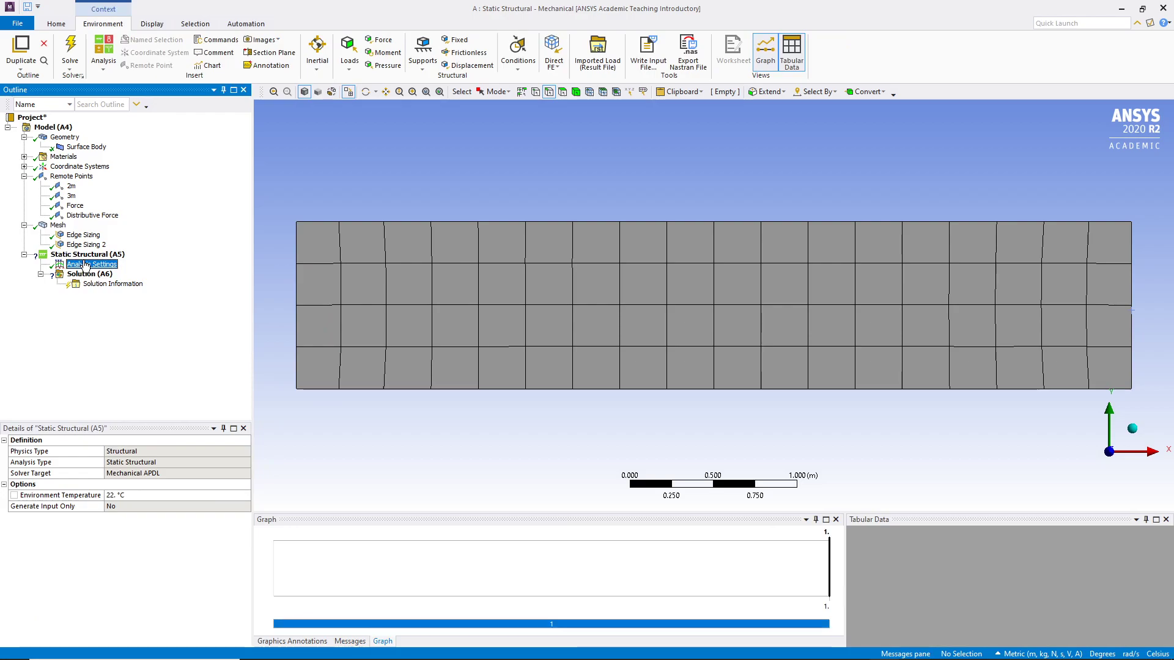
{"action": "left_click", "coordinate": [89, 255]}
{"action": "right_click", "coordinate": [89, 255]}
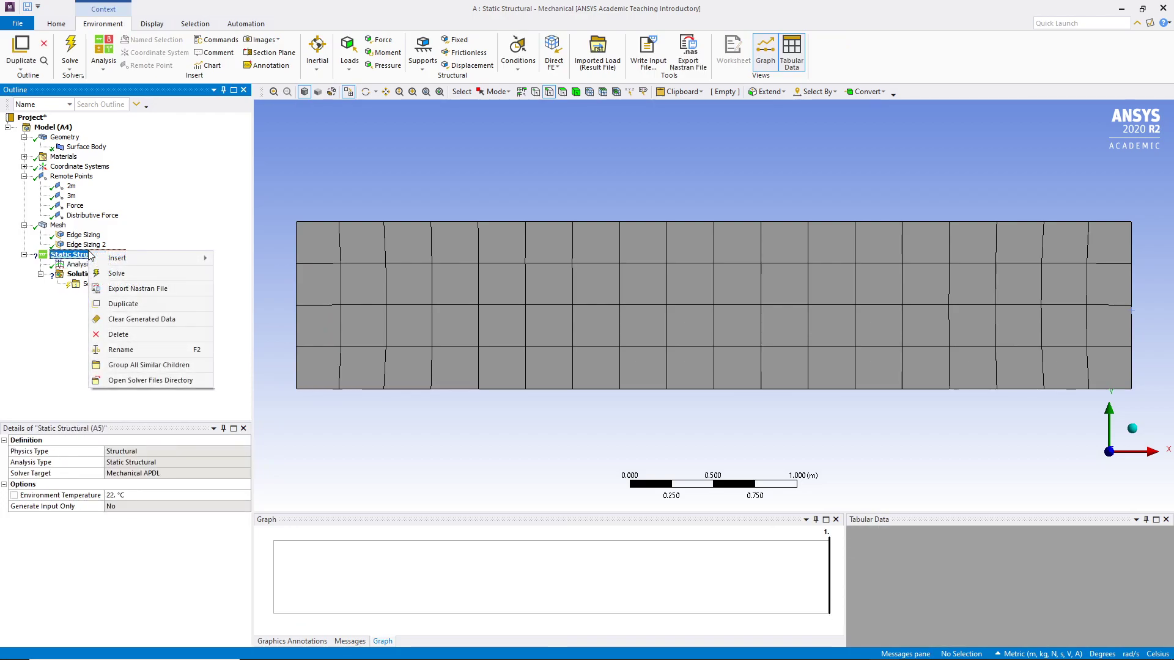
{"action": "mouse_move", "coordinate": [109, 263]}
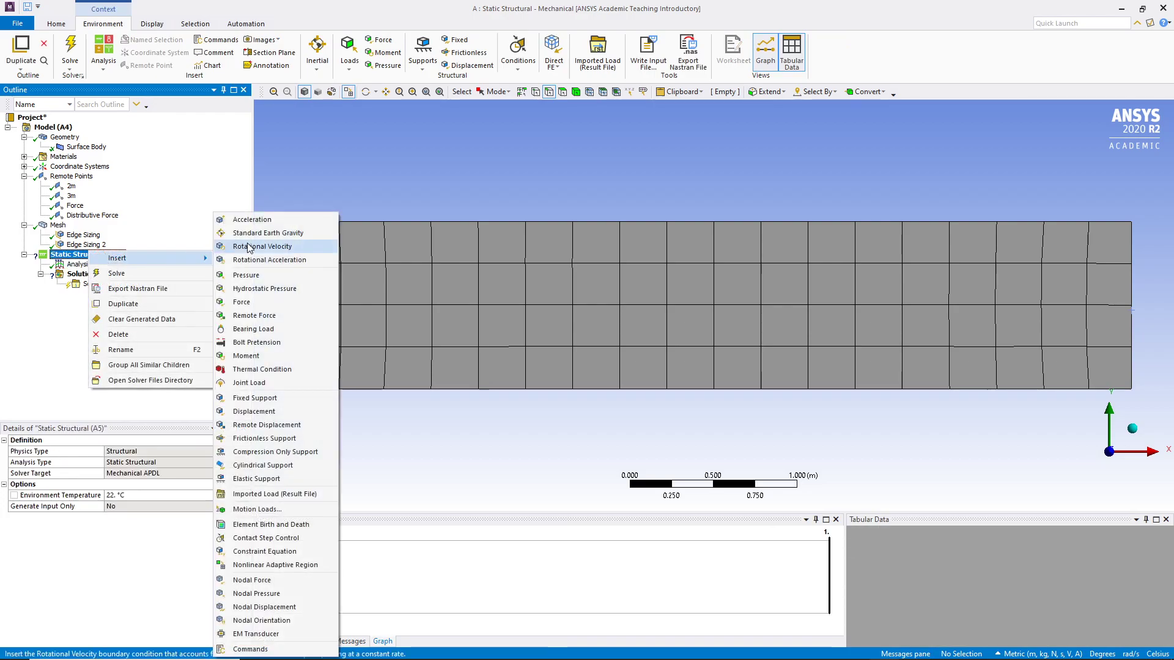
{"action": "left_click", "coordinate": [256, 315]}
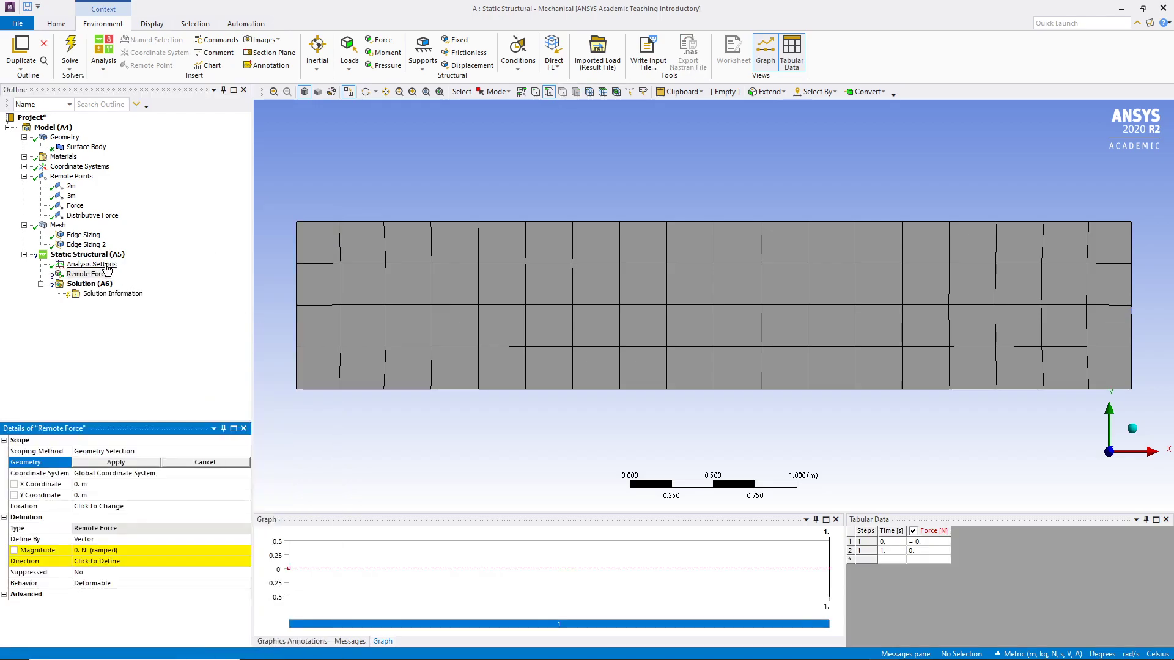
Insert a second remote force into the static structural analysis
{"action": "right_click", "coordinate": [115, 256]}
{"action": "mouse_move", "coordinate": [140, 263]}
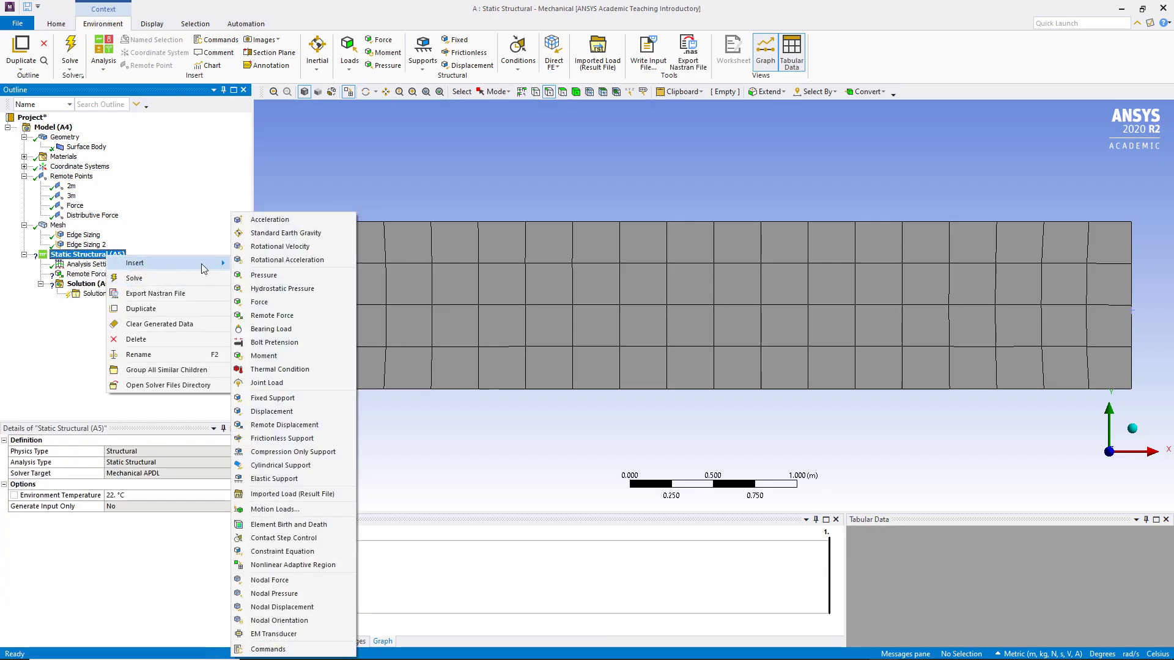
{"action": "left_click", "coordinate": [271, 316]}
Insert a fixed support and scope it to the rectangle's left vertical edge
{"action": "right_click", "coordinate": [118, 255]}
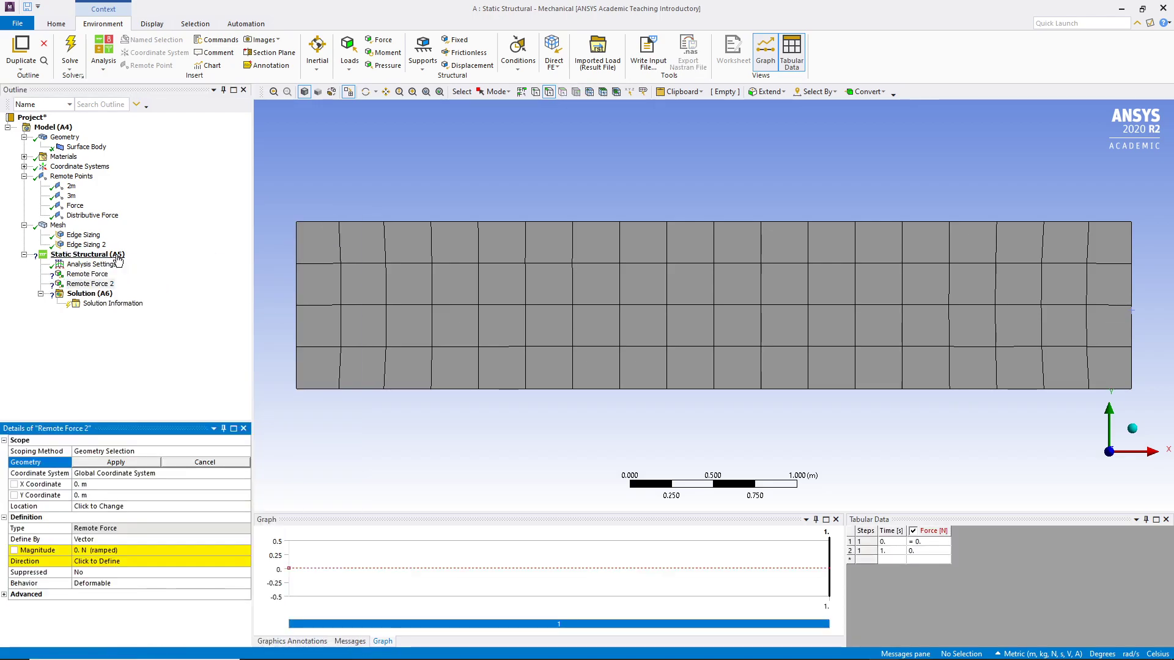
{"action": "mouse_move", "coordinate": [185, 262]}
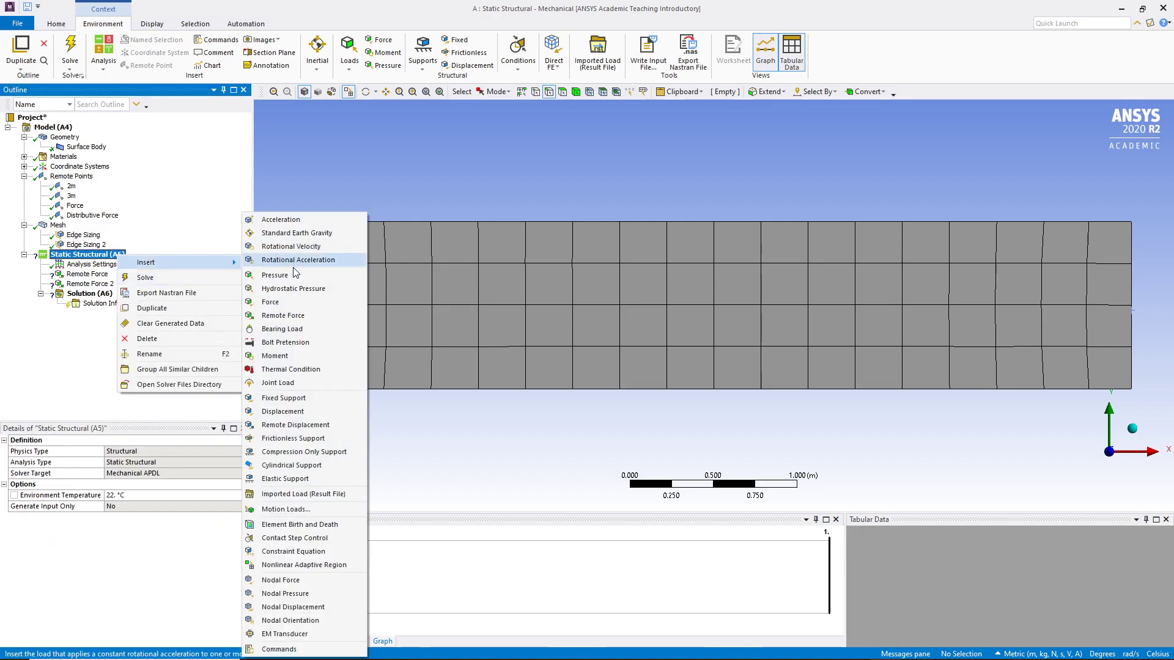
{"action": "left_click", "coordinate": [284, 398]}
{"action": "left_click", "coordinate": [295, 333]}
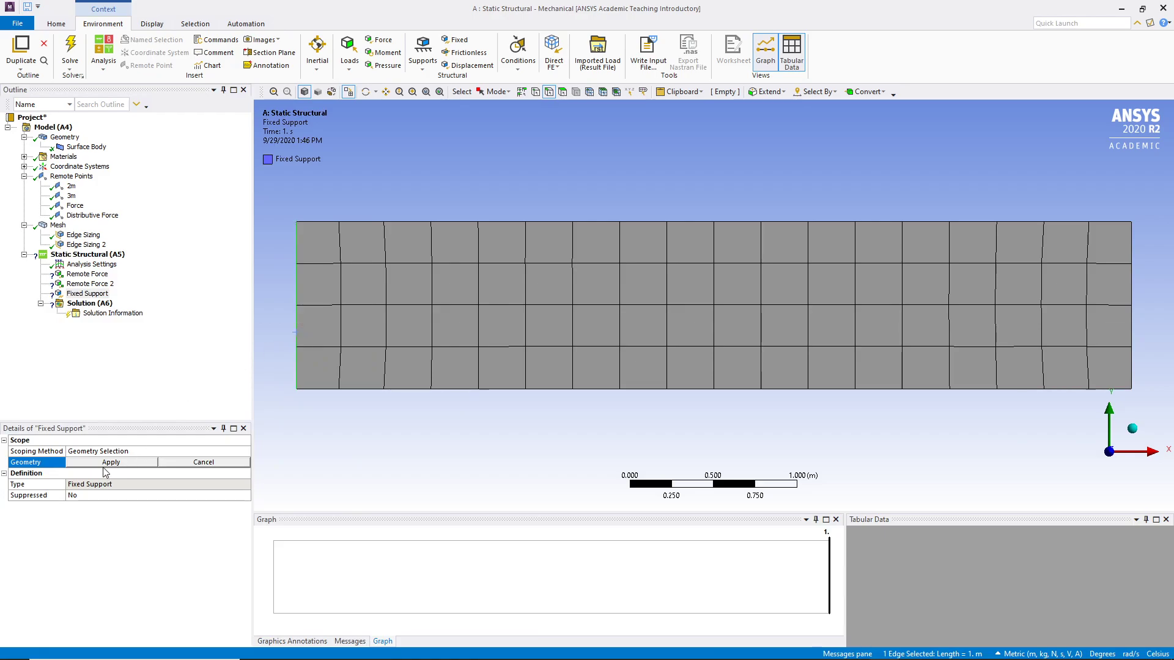
{"action": "left_click", "coordinate": [105, 463]}
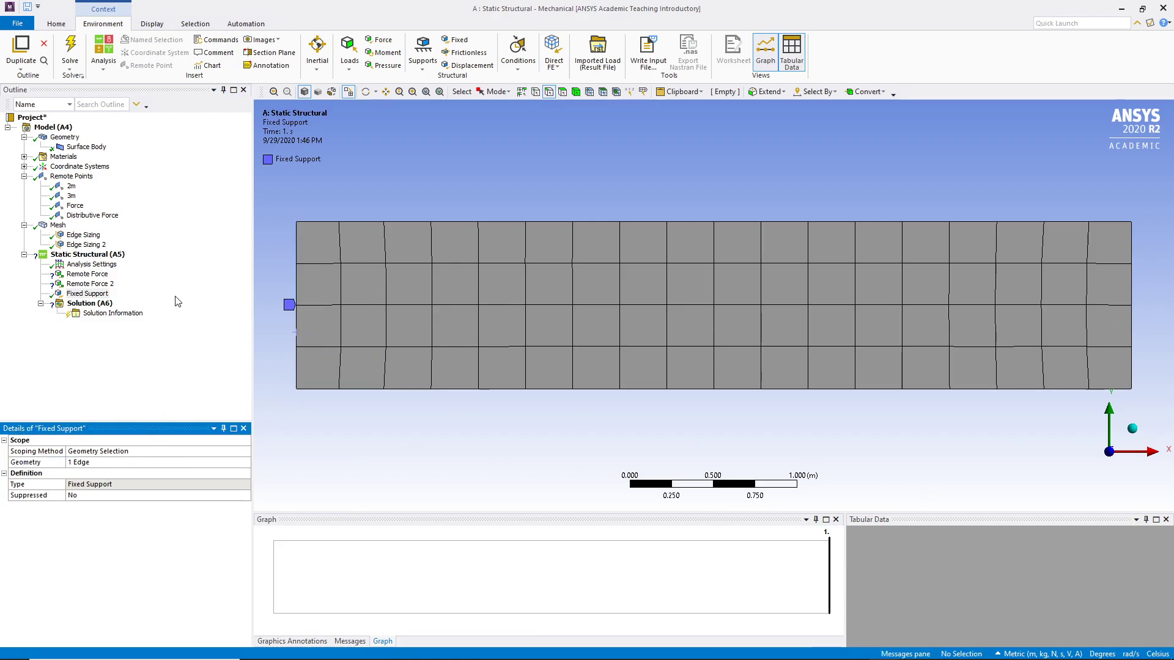
Insert a displacement into the static structural analysis and set its Y component to 0 m
{"action": "right_click", "coordinate": [82, 256]}
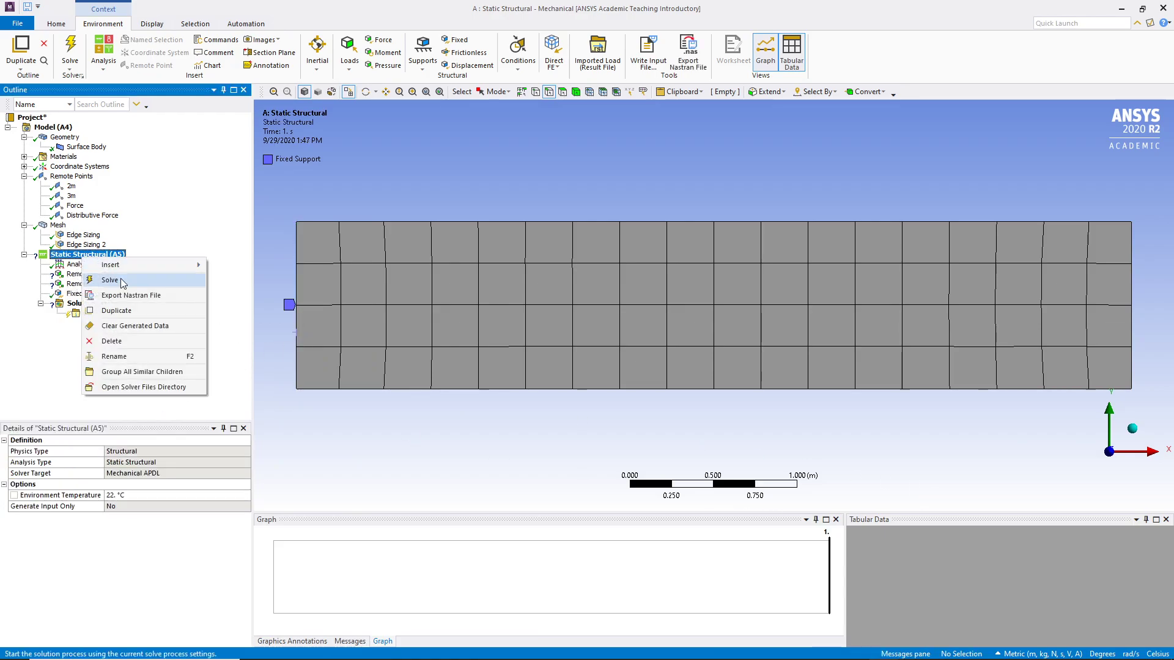
{"action": "mouse_move", "coordinate": [119, 266]}
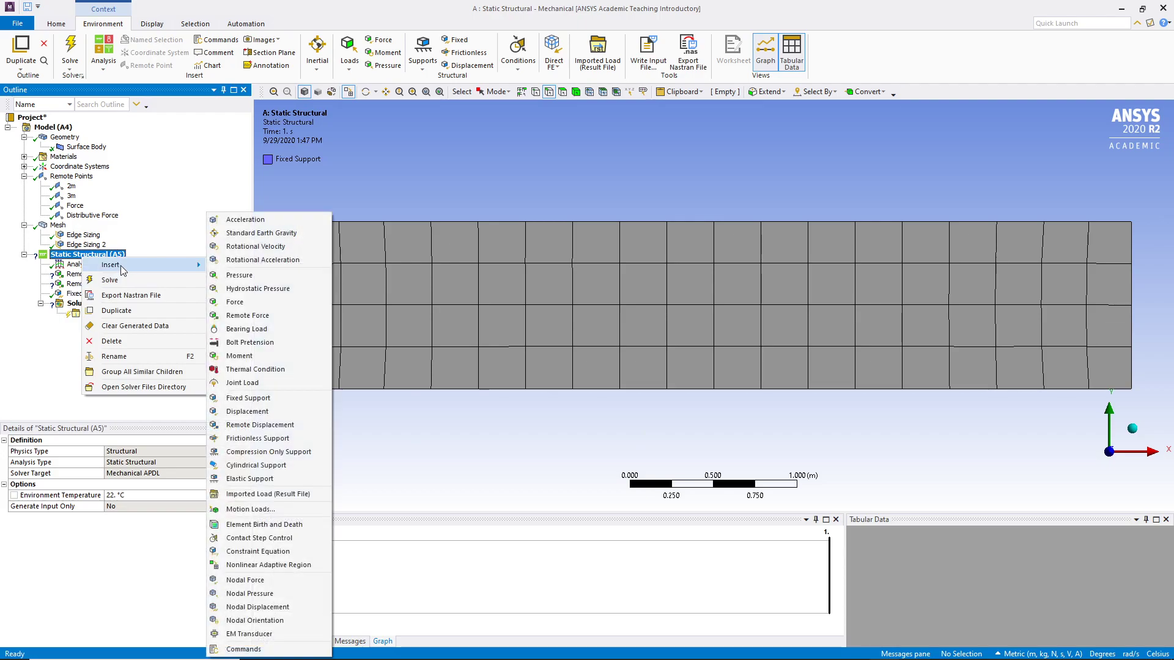
{"action": "left_click", "coordinate": [245, 411]}
{"action": "left_click", "coordinate": [1132, 317]}
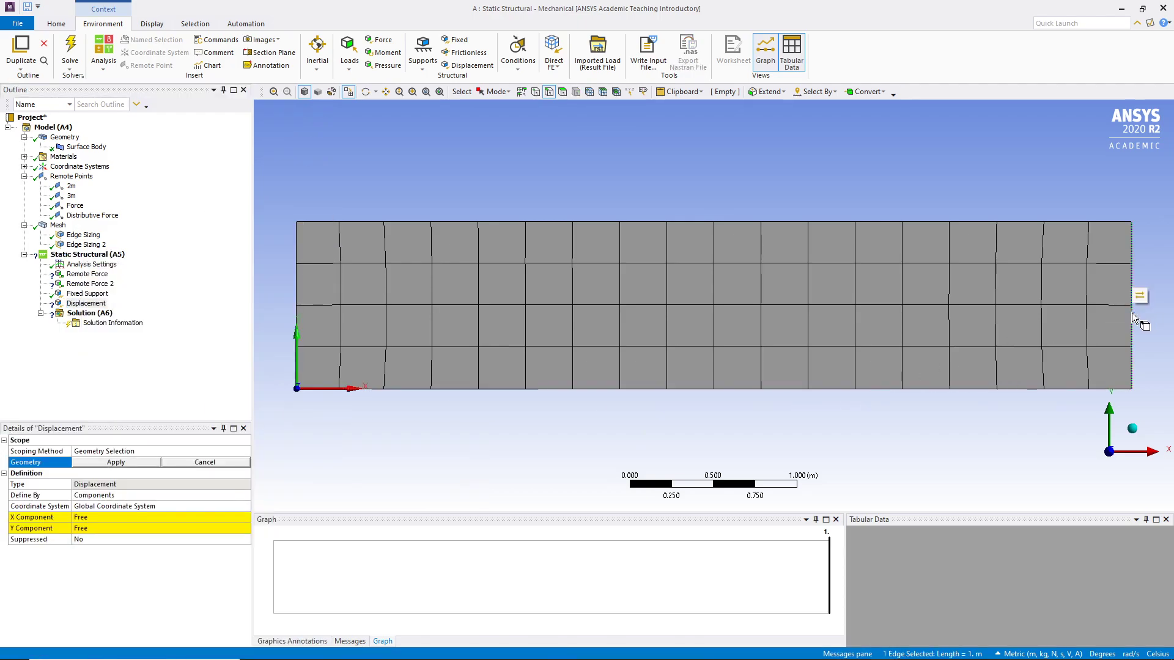
{"action": "left_click", "coordinate": [150, 517]}
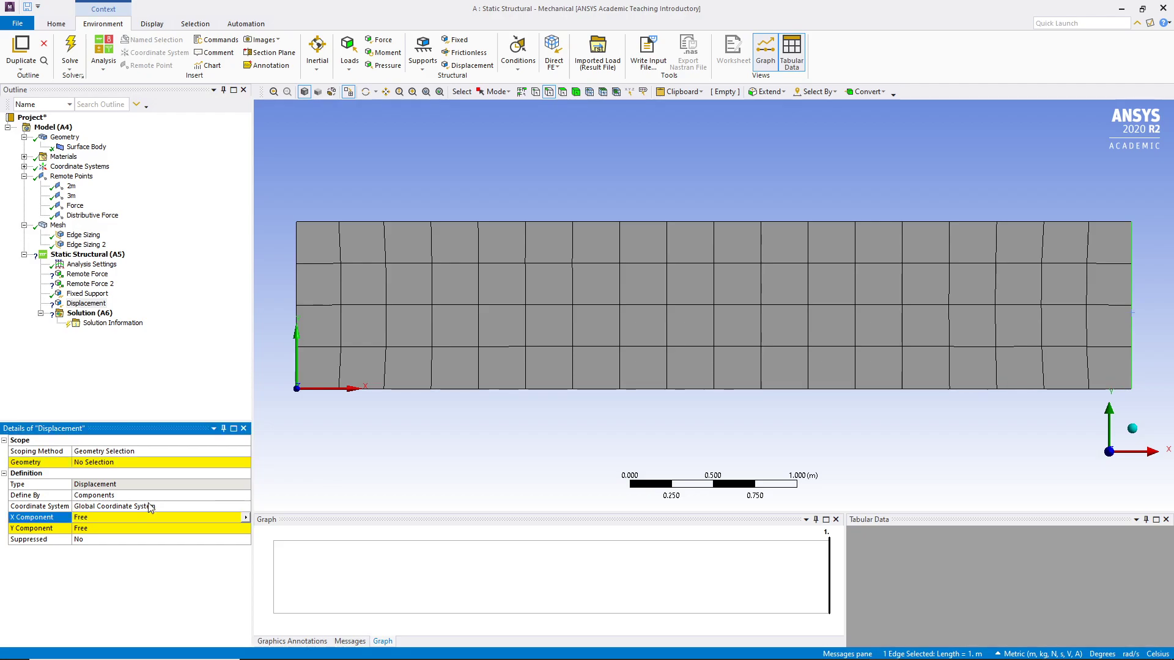
{"action": "key", "text": "Return"}
{"action": "type", "text": "0"}
{"action": "key", "text": "Return"}
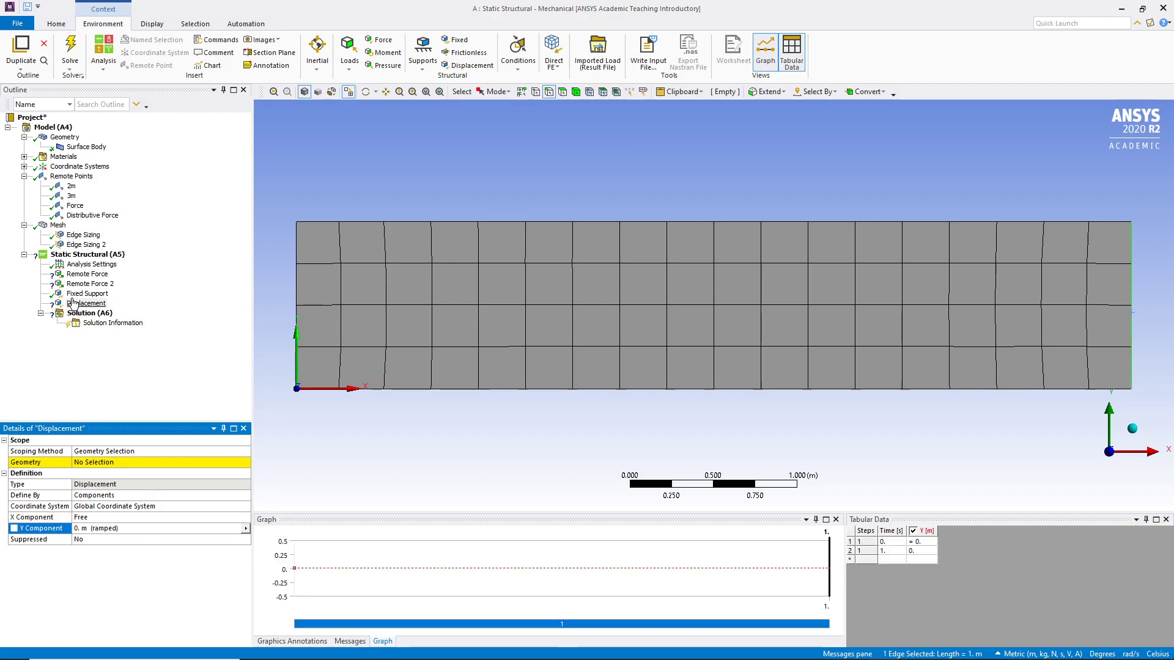
Insert two remote displacements into the static structural analysis
{"action": "left_click", "coordinate": [90, 254]}
{"action": "right_click", "coordinate": [90, 256]}
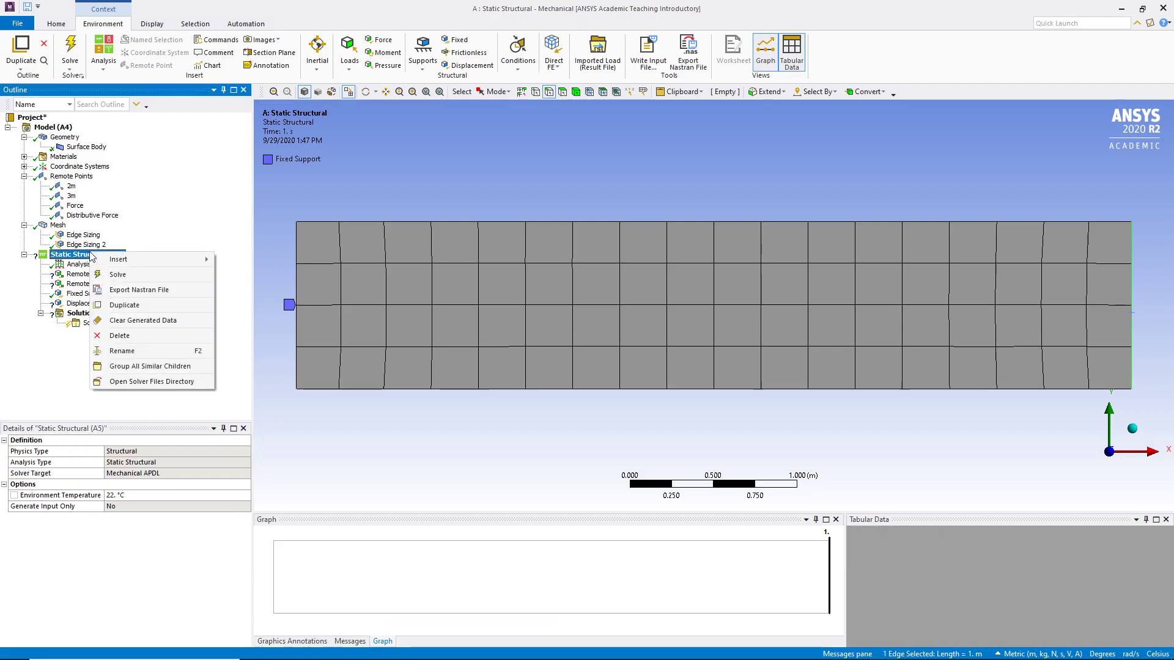
{"action": "mouse_move", "coordinate": [118, 260]}
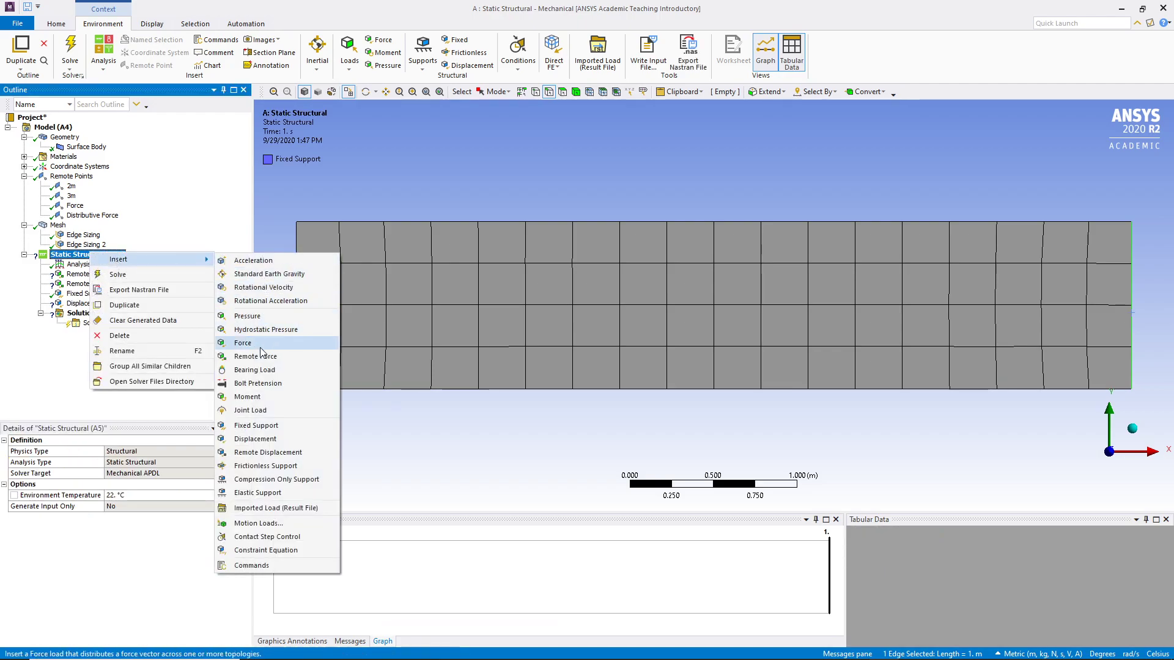
{"action": "left_click", "coordinate": [267, 453]}
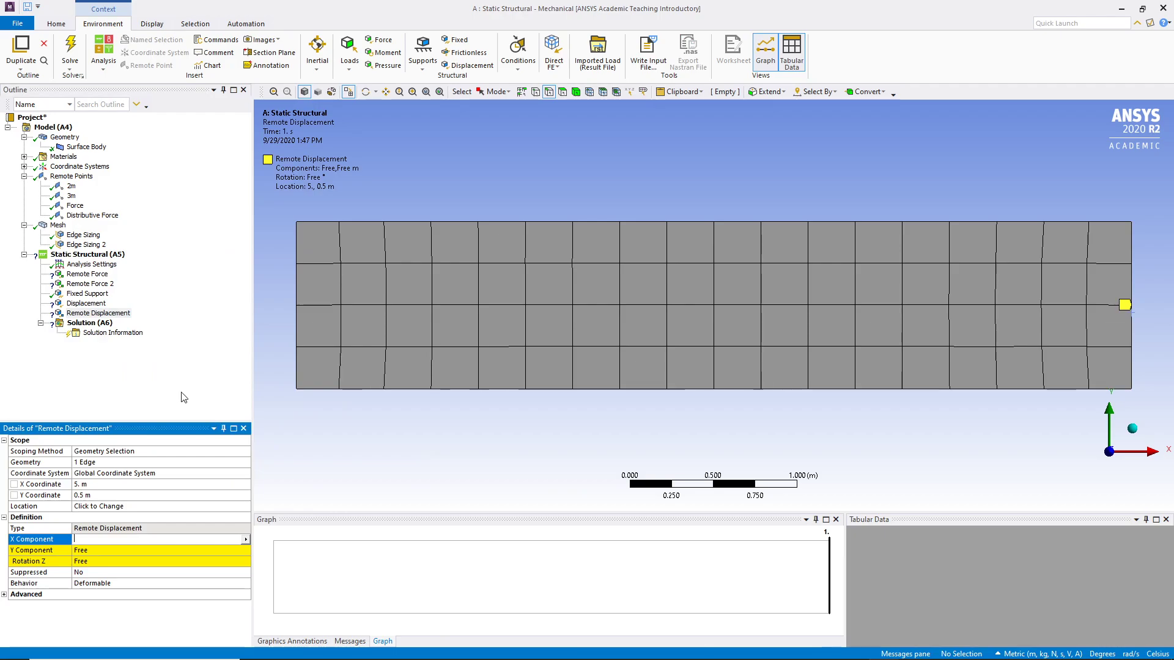
{"action": "left_click", "coordinate": [109, 255]}
{"action": "right_click", "coordinate": [108, 256]}
{"action": "mouse_move", "coordinate": [138, 264]}
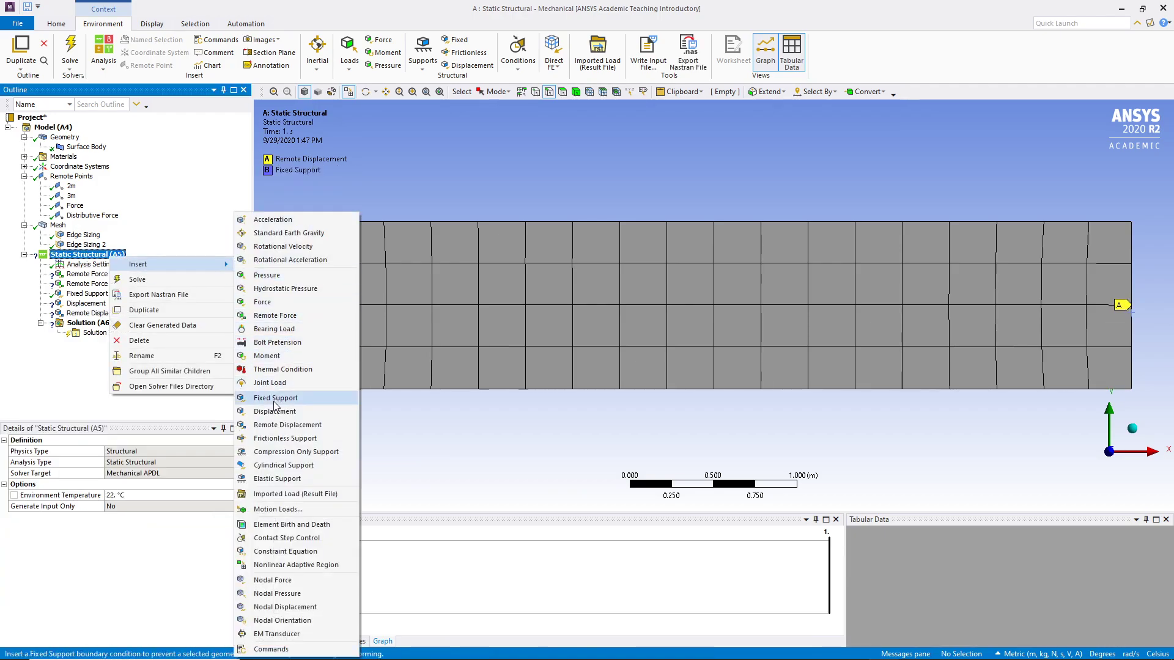
{"action": "left_click", "coordinate": [285, 425]}
Scope the first remote displacement to the remote point 2m and set its Y component to 0 m
{"action": "left_click", "coordinate": [121, 315]}
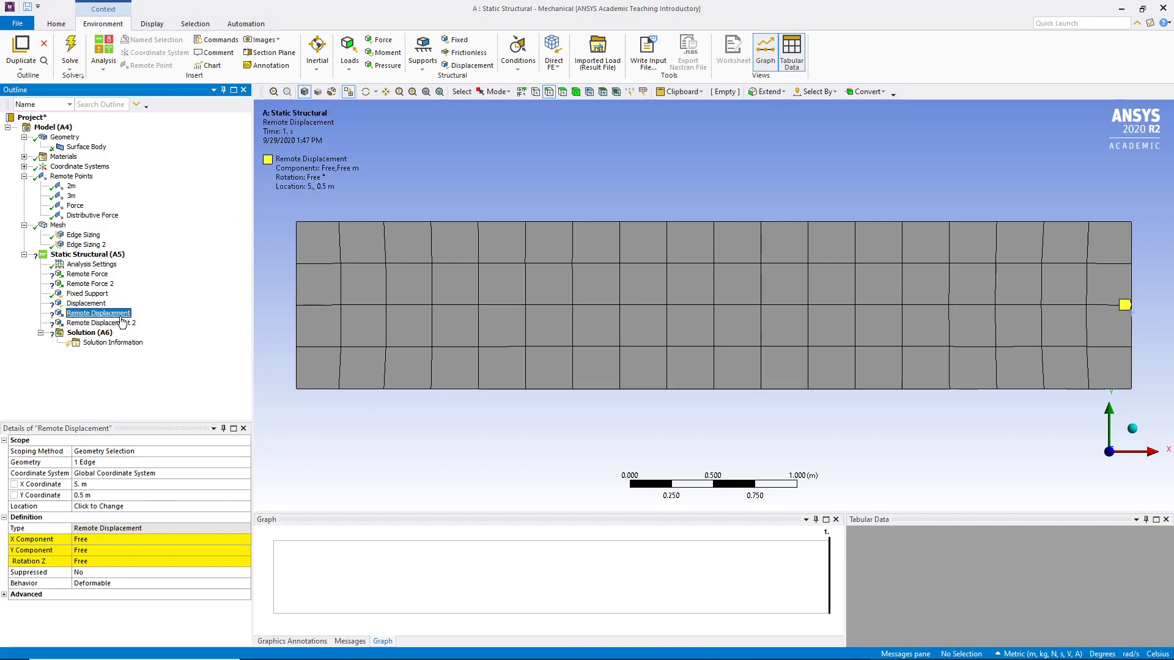
{"action": "left_click", "coordinate": [130, 451]}
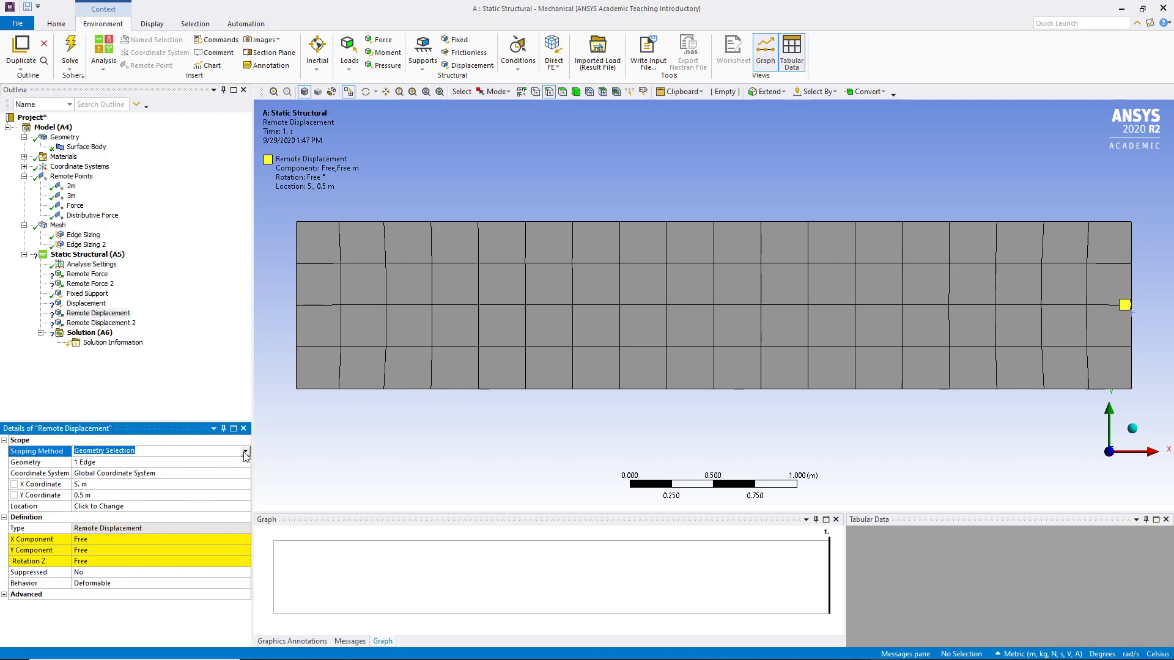
{"action": "left_click", "coordinate": [244, 452]}
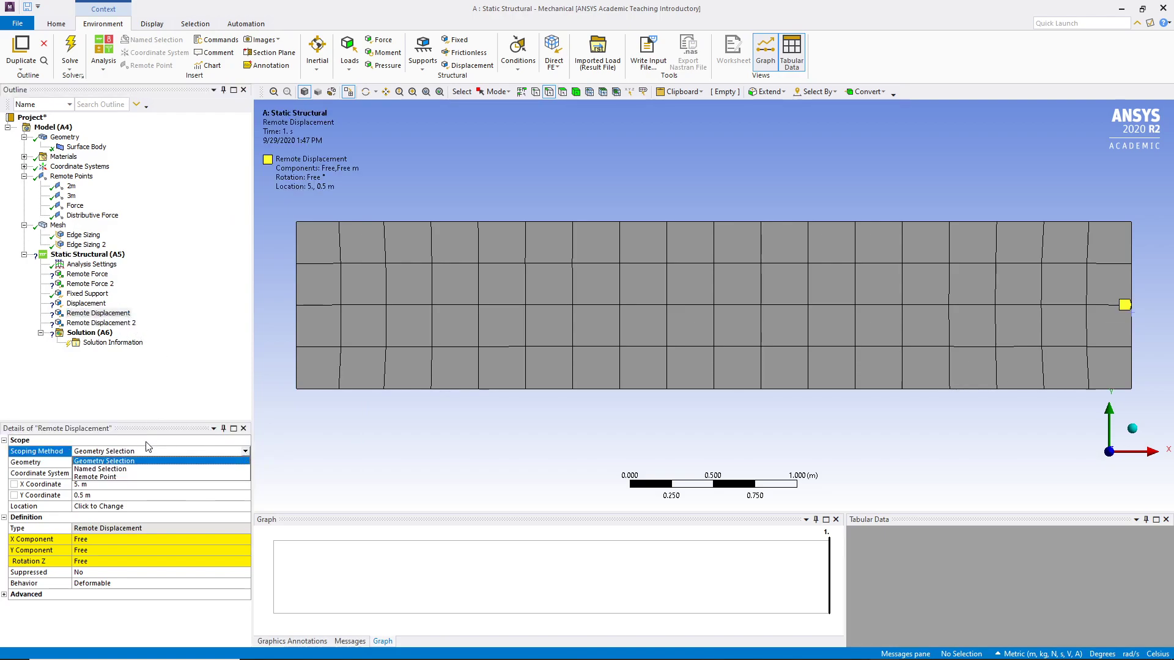
{"action": "left_click", "coordinate": [120, 476]}
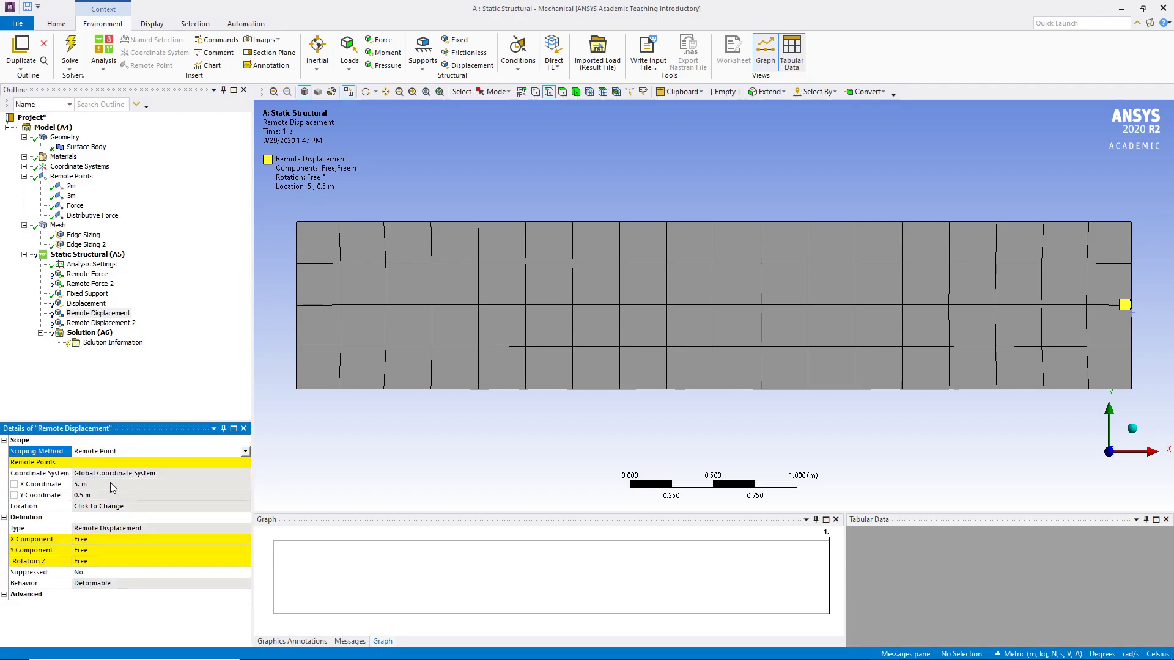
{"action": "left_click", "coordinate": [136, 461]}
{"action": "left_click", "coordinate": [243, 463]}
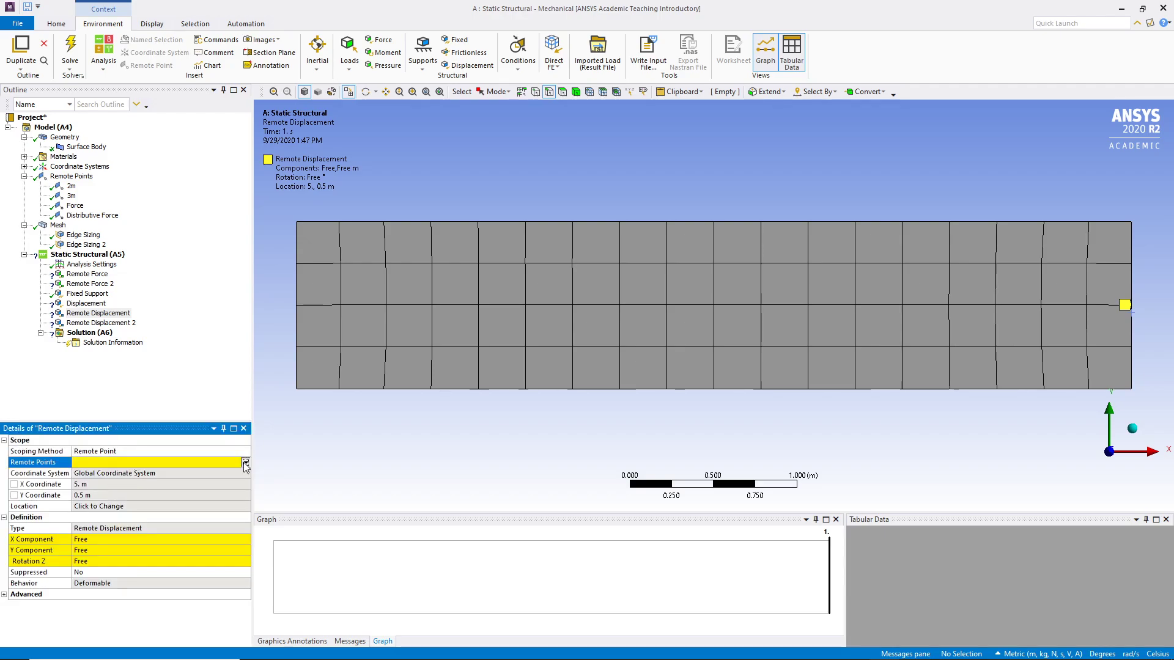
{"action": "left_click", "coordinate": [117, 473]}
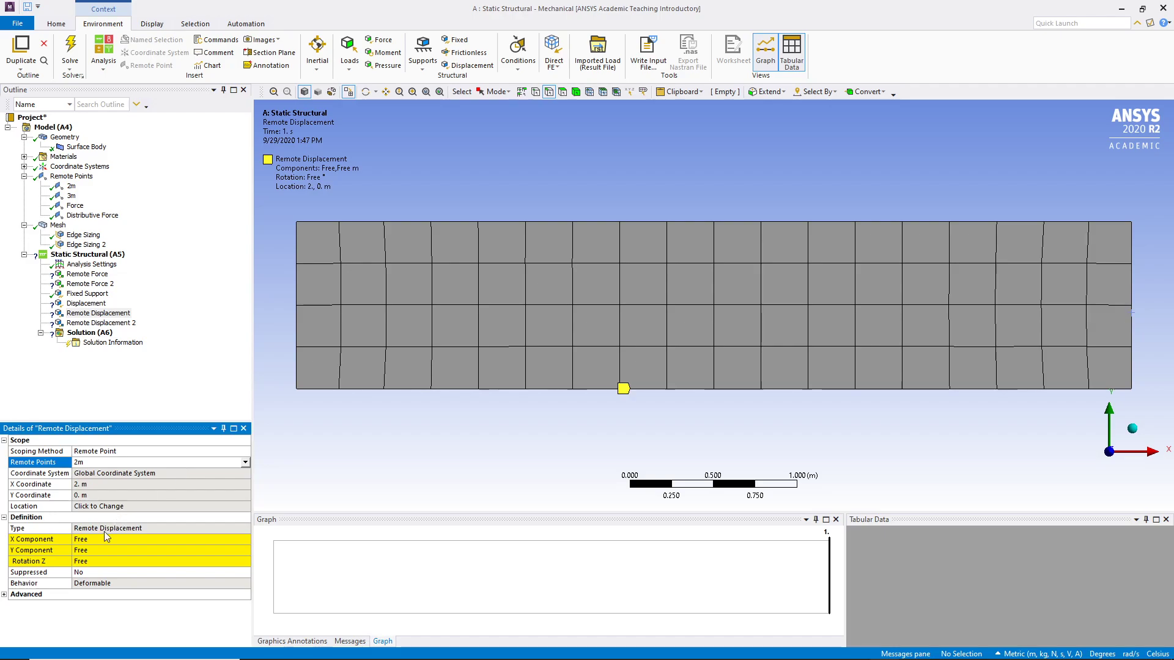
{"action": "left_click", "coordinate": [90, 548]}
{"action": "left_click", "coordinate": [207, 493]}
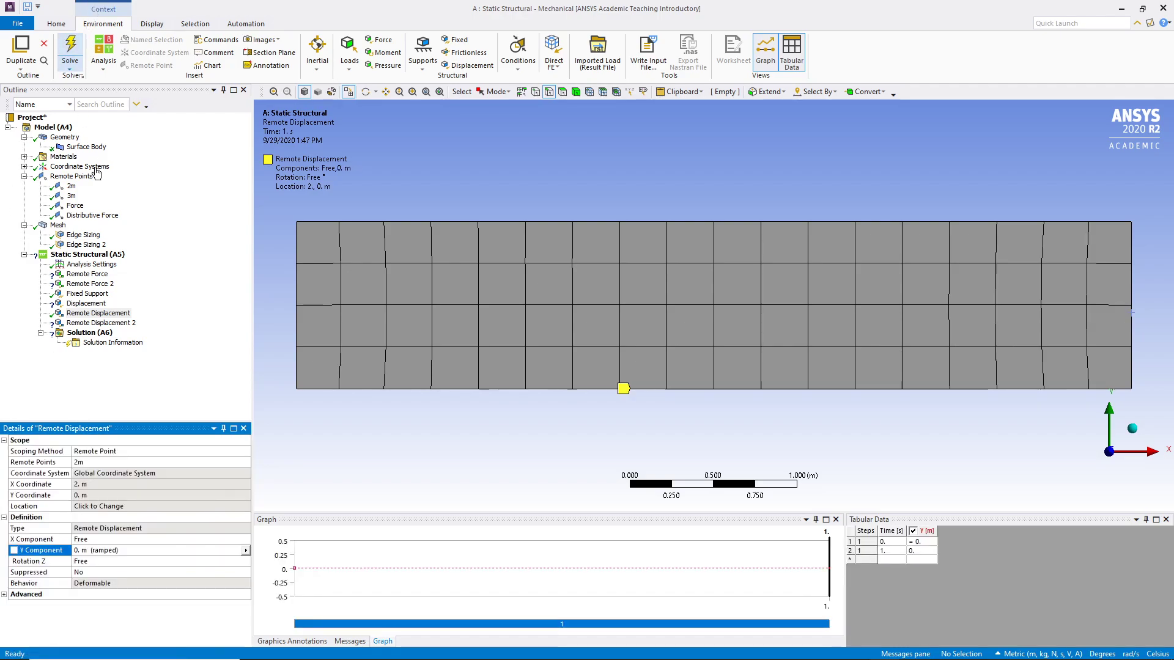
Scope the second remote displacement to the remote point 3m and set its Y component to 0 m
{"action": "left_click", "coordinate": [93, 324]}
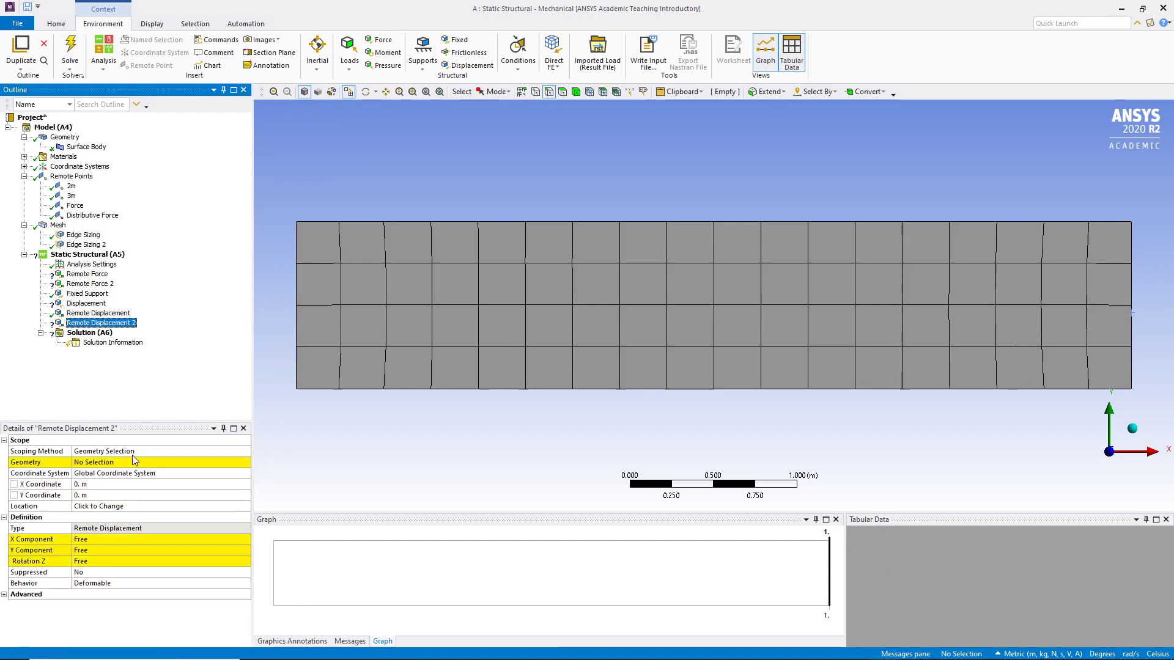
{"action": "left_click", "coordinate": [135, 451]}
{"action": "left_click", "coordinate": [244, 451]}
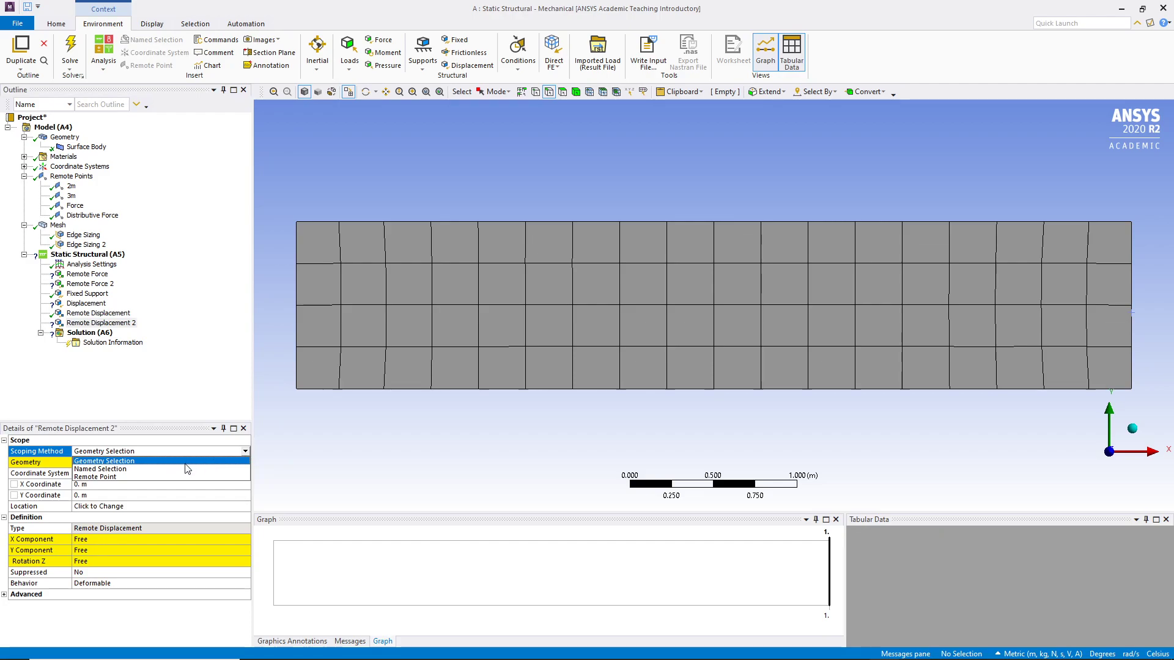
{"action": "left_click", "coordinate": [170, 472]}
{"action": "left_click", "coordinate": [160, 462]}
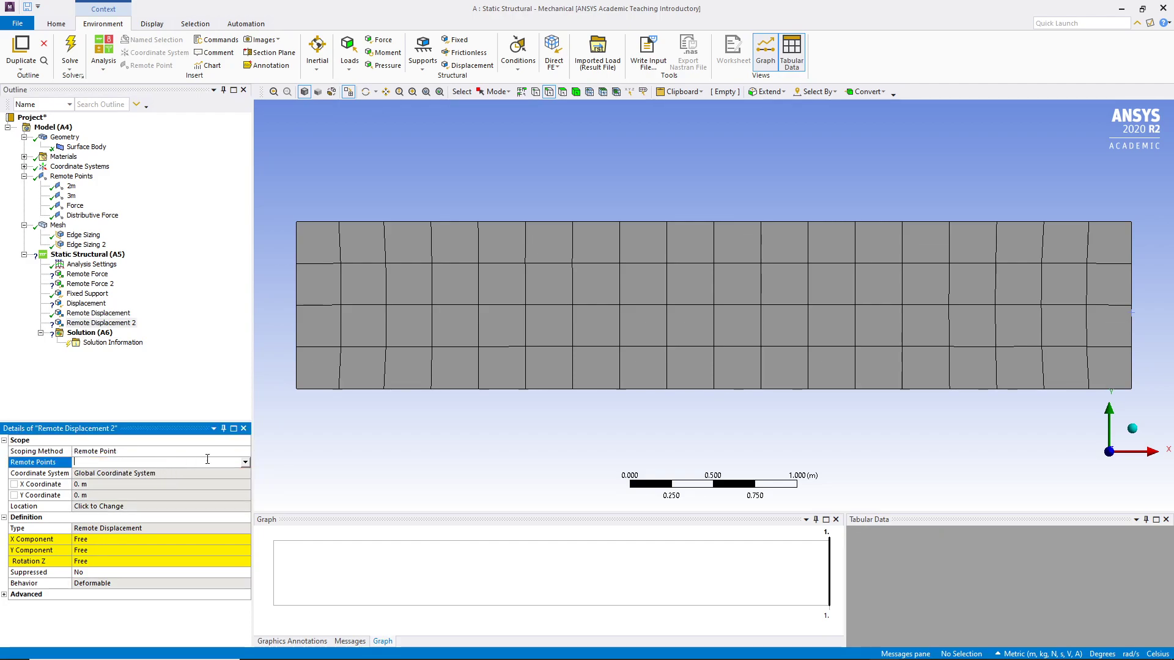
{"action": "left_click", "coordinate": [244, 463]}
{"action": "left_click", "coordinate": [174, 482]}
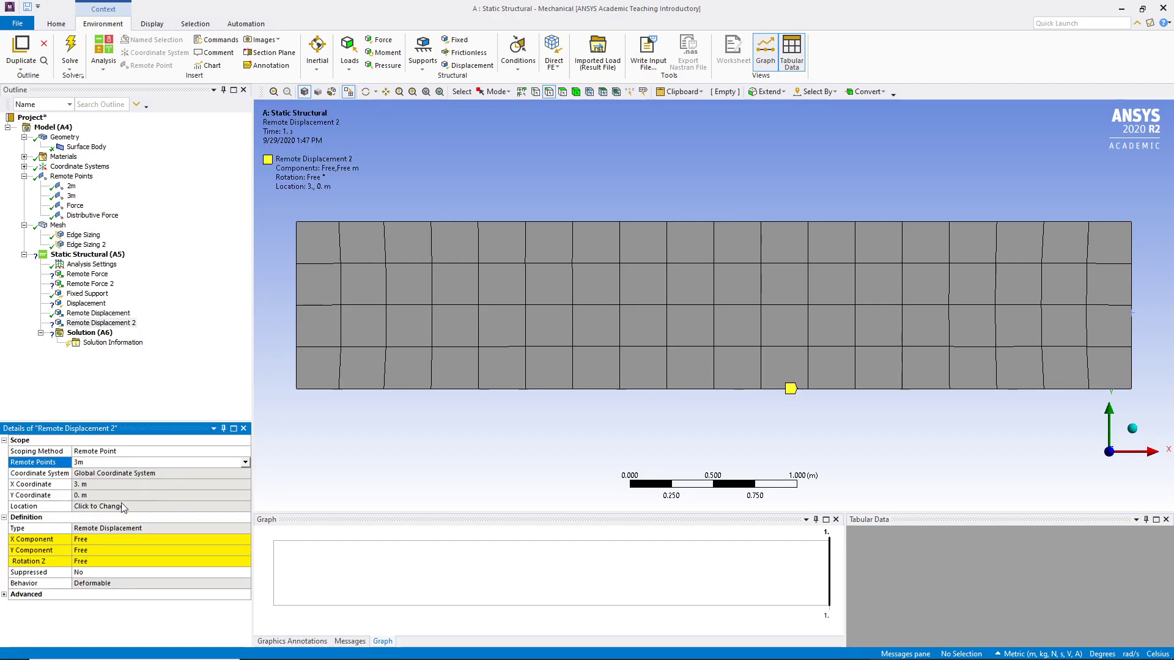
{"action": "left_click", "coordinate": [100, 550]}
{"action": "type", "text": "0"}
{"action": "key", "text": "Return"}
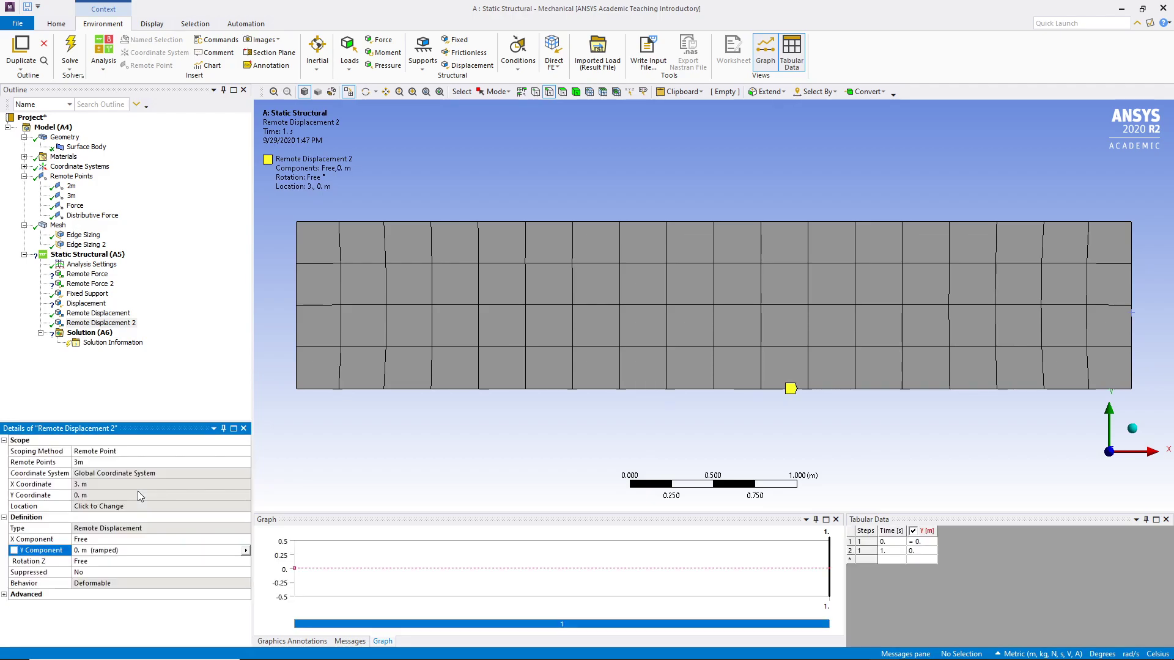
Scope the displacement to the rectangle's right vertical edge and show all supports of the static structural analysis
{"action": "left_click", "coordinate": [83, 304]}
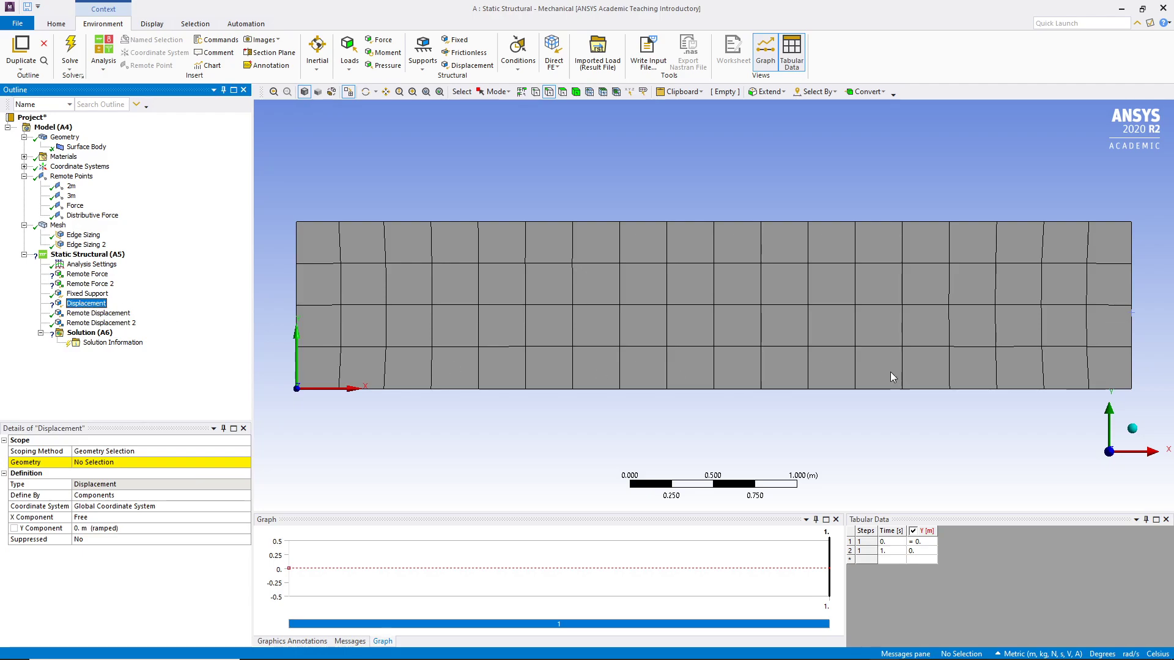
{"action": "left_click", "coordinate": [1131, 325]}
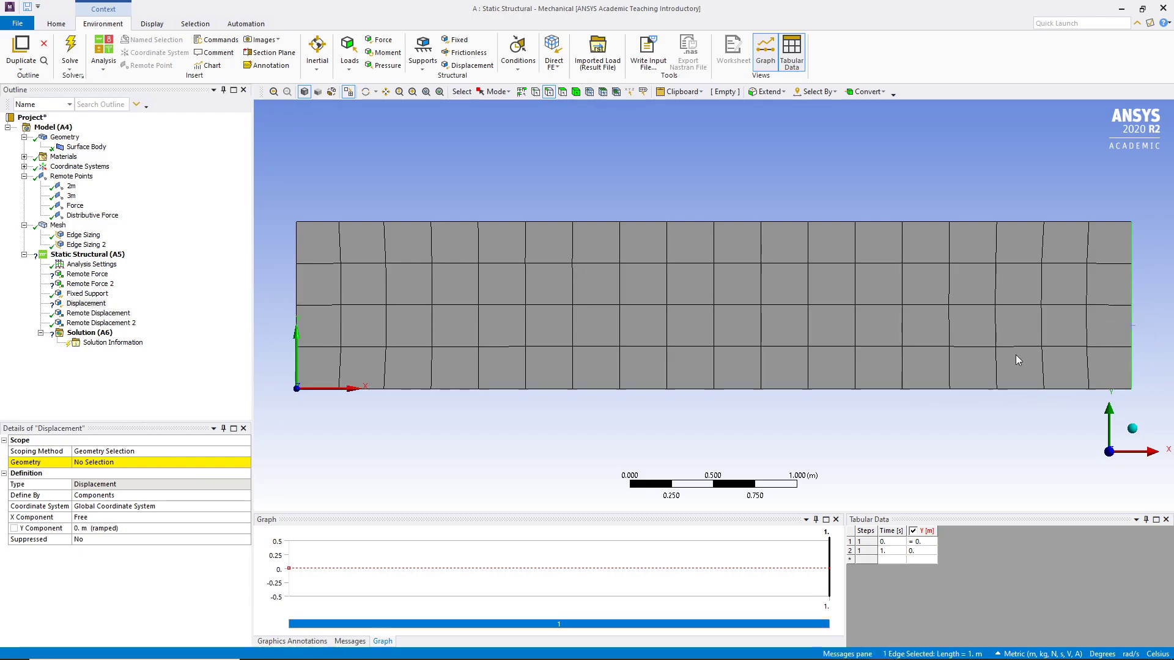
{"action": "left_click", "coordinate": [171, 462]}
{"action": "left_click", "coordinate": [140, 464]}
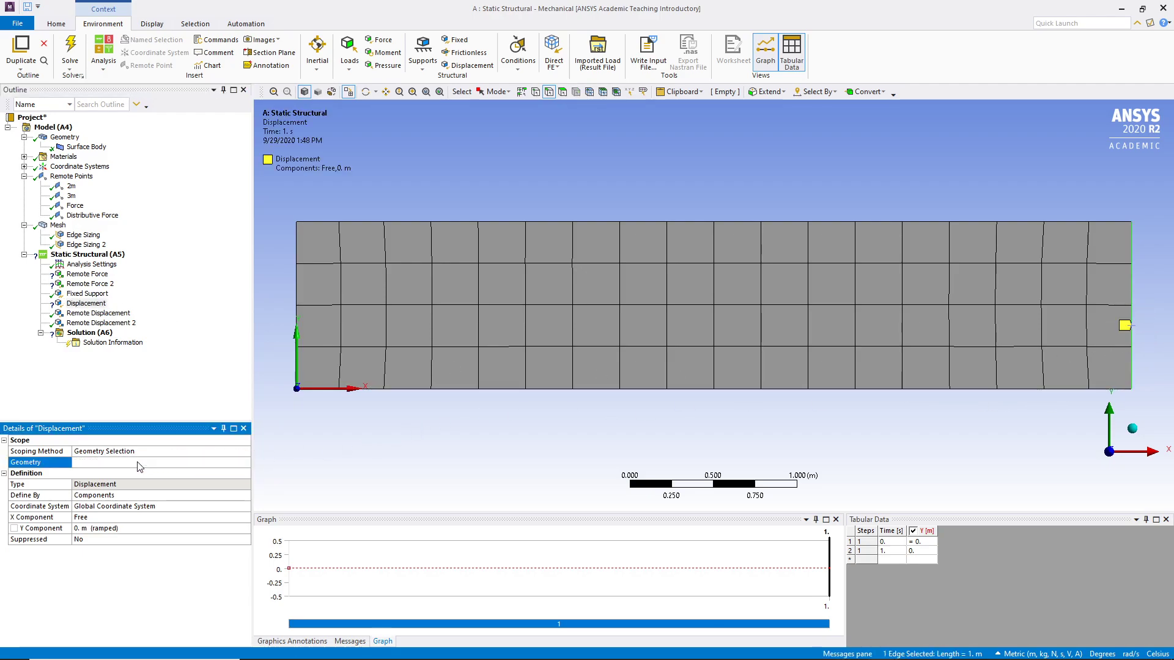
{"action": "left_click", "coordinate": [73, 255]}
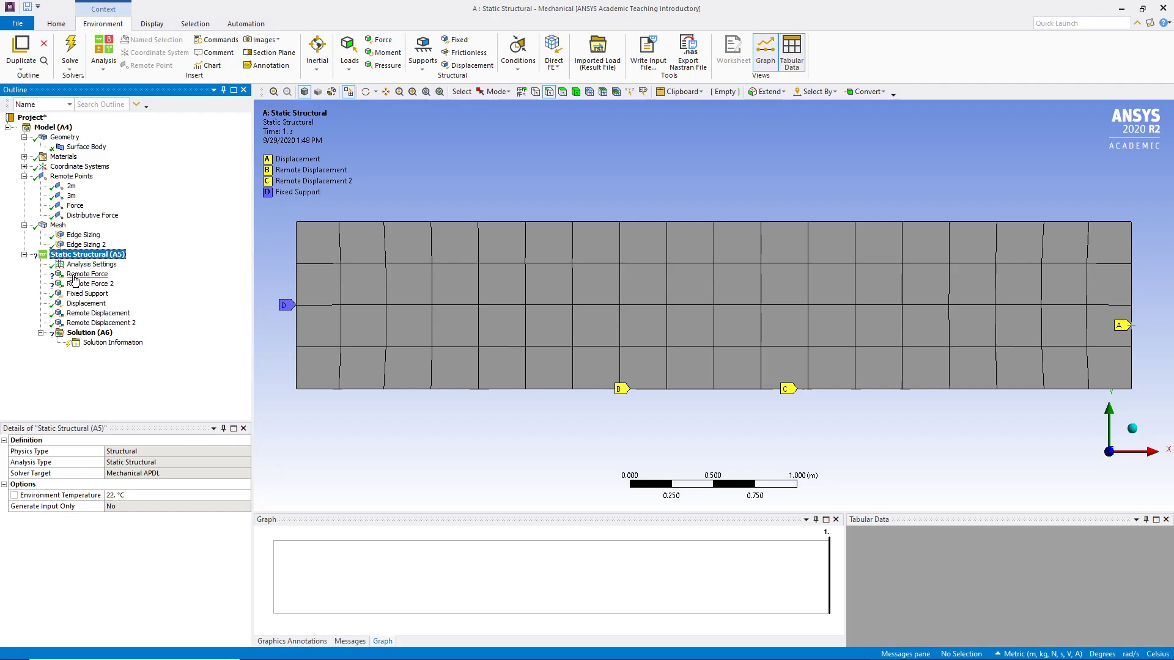
Scope the first remote force by Remote Point to the remote point named Force
{"action": "left_click", "coordinate": [74, 275]}
{"action": "left_click", "coordinate": [128, 463]}
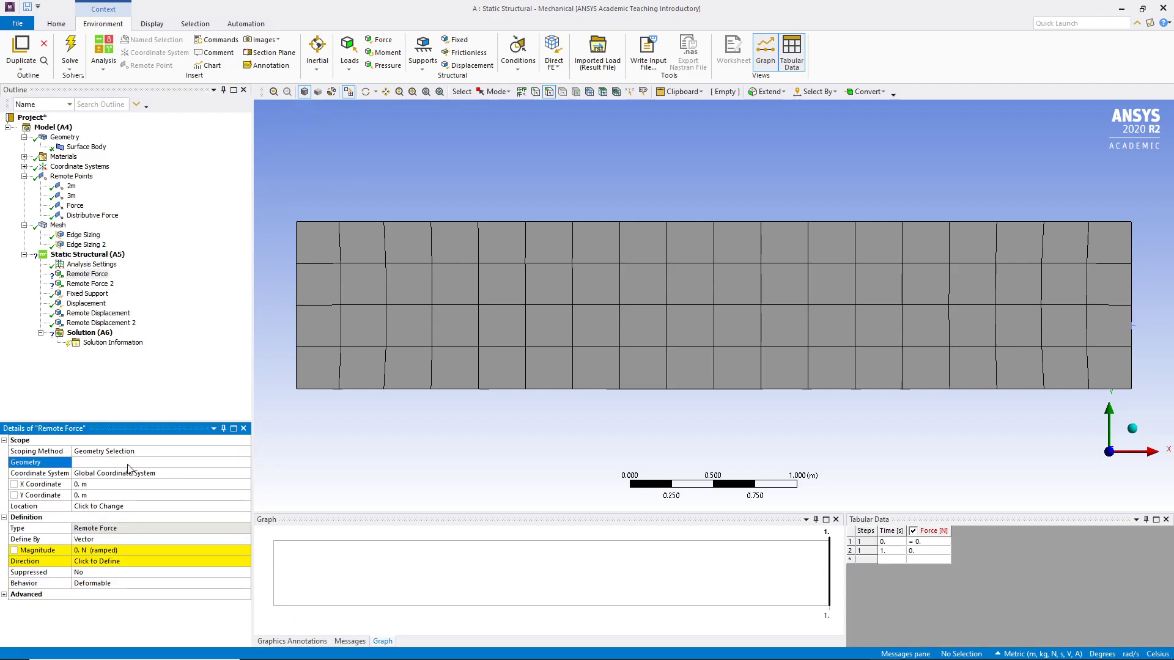
{"action": "left_click", "coordinate": [131, 451]}
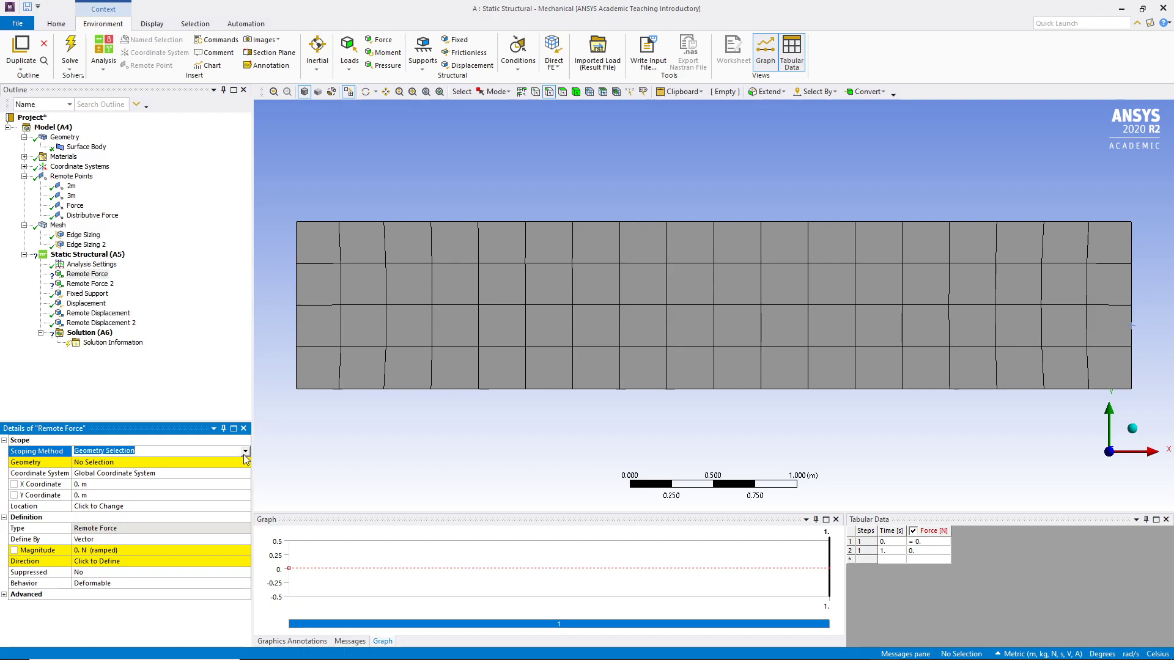
{"action": "left_click", "coordinate": [244, 454]}
{"action": "left_click", "coordinate": [228, 480]}
{"action": "left_click", "coordinate": [147, 463]}
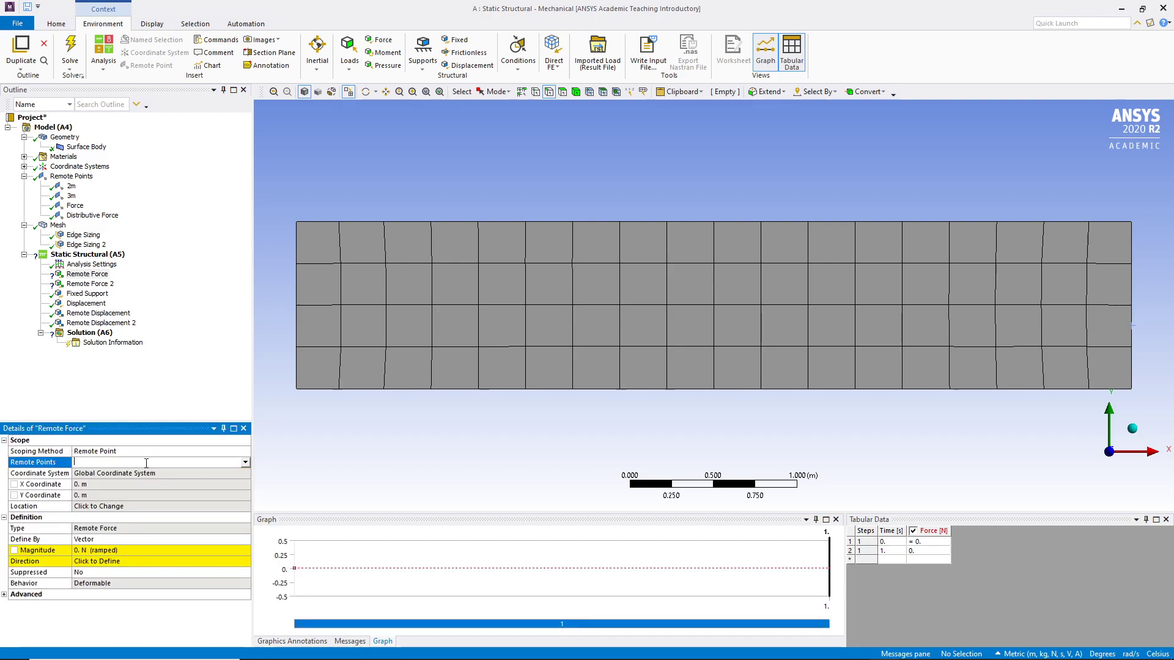
{"action": "left_click", "coordinate": [246, 463]}
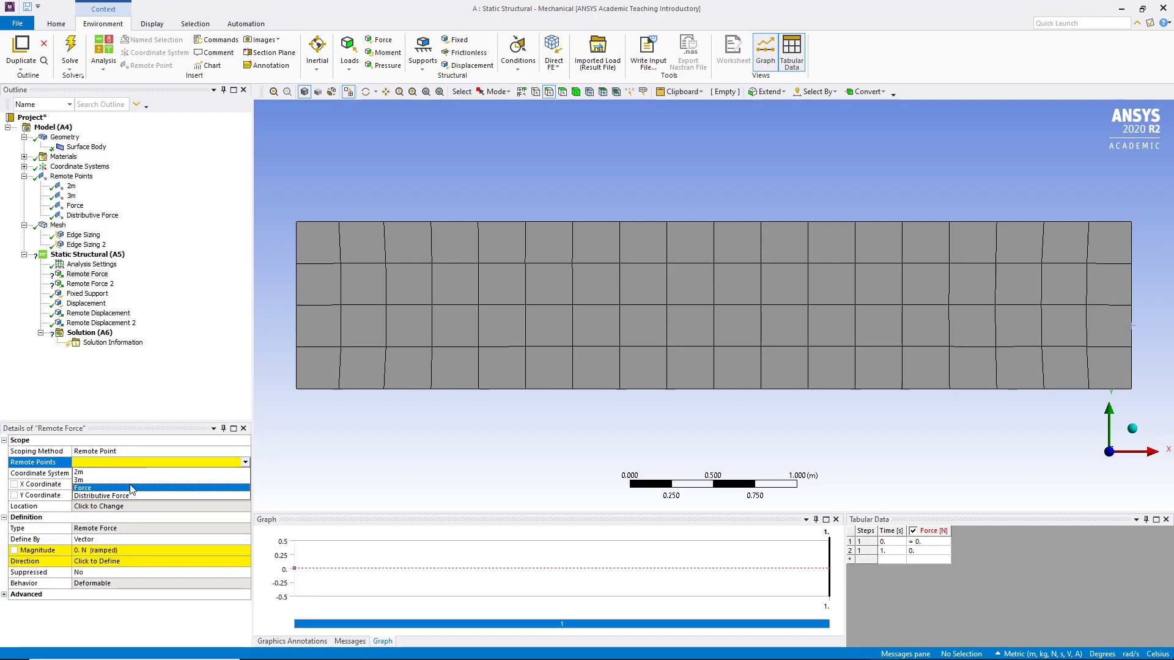
{"action": "left_click", "coordinate": [129, 494]}
Define the first remote force by Components and set its Y component to -1000 N at both time points
{"action": "left_click", "coordinate": [111, 539]}
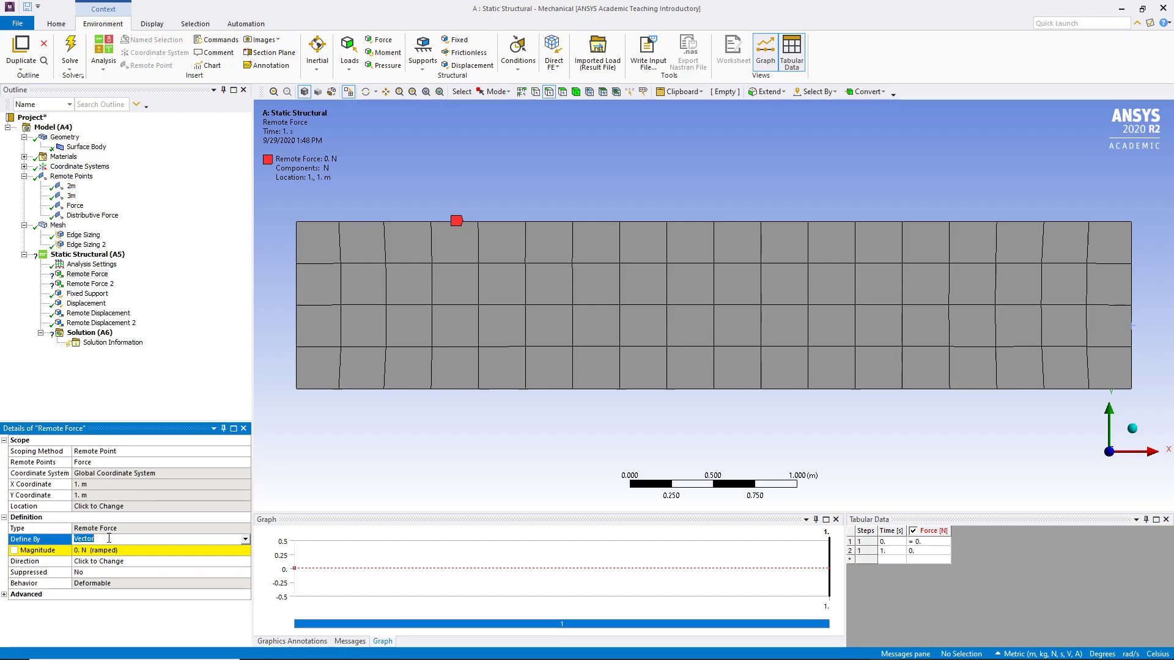
{"action": "left_click", "coordinate": [245, 540]}
{"action": "left_click", "coordinate": [196, 547]}
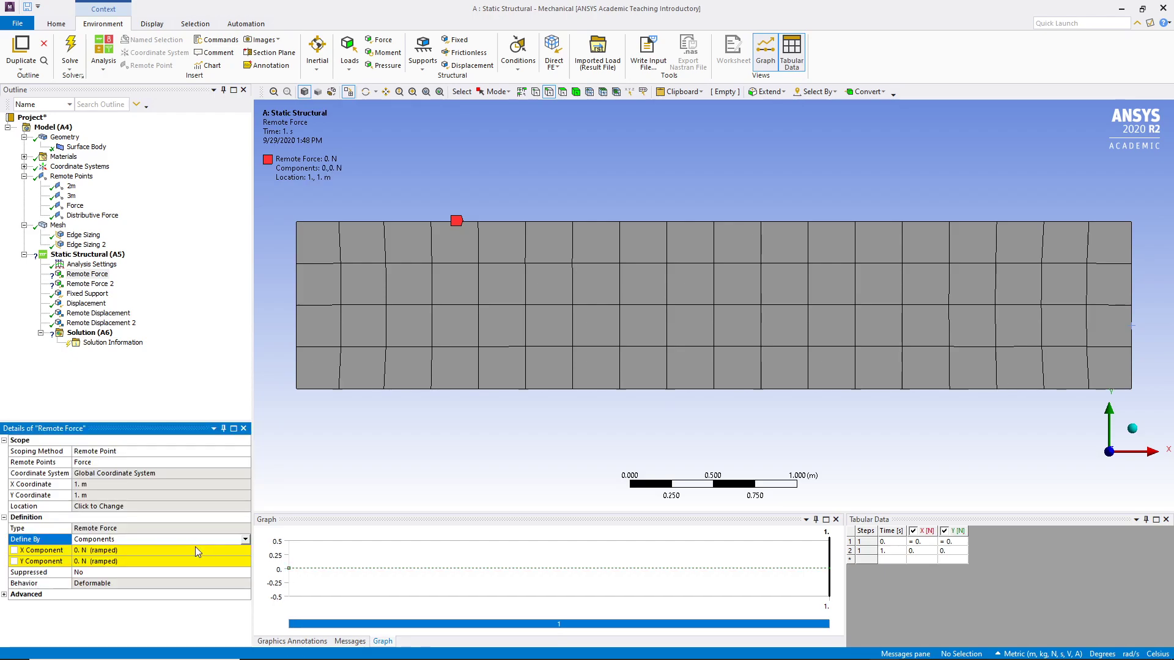
{"action": "left_click", "coordinate": [952, 541]}
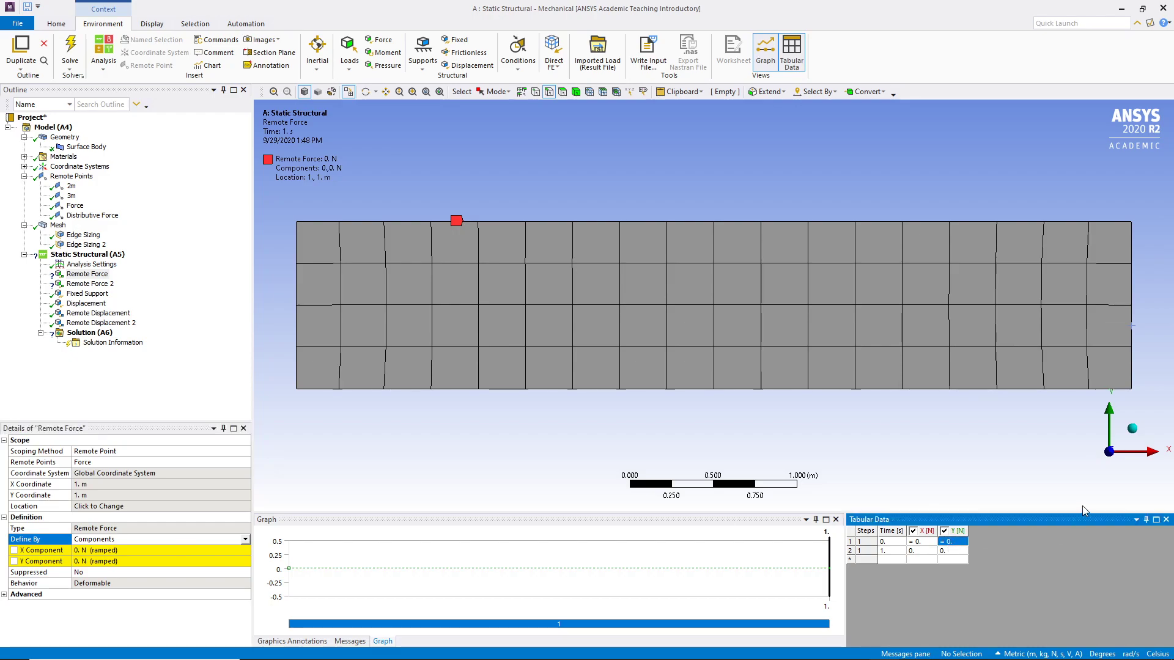
{"action": "type", "text": "-1000"}
{"action": "key", "text": "Return"}
{"action": "type", "text": "-1000"}
{"action": "key", "text": "Return"}
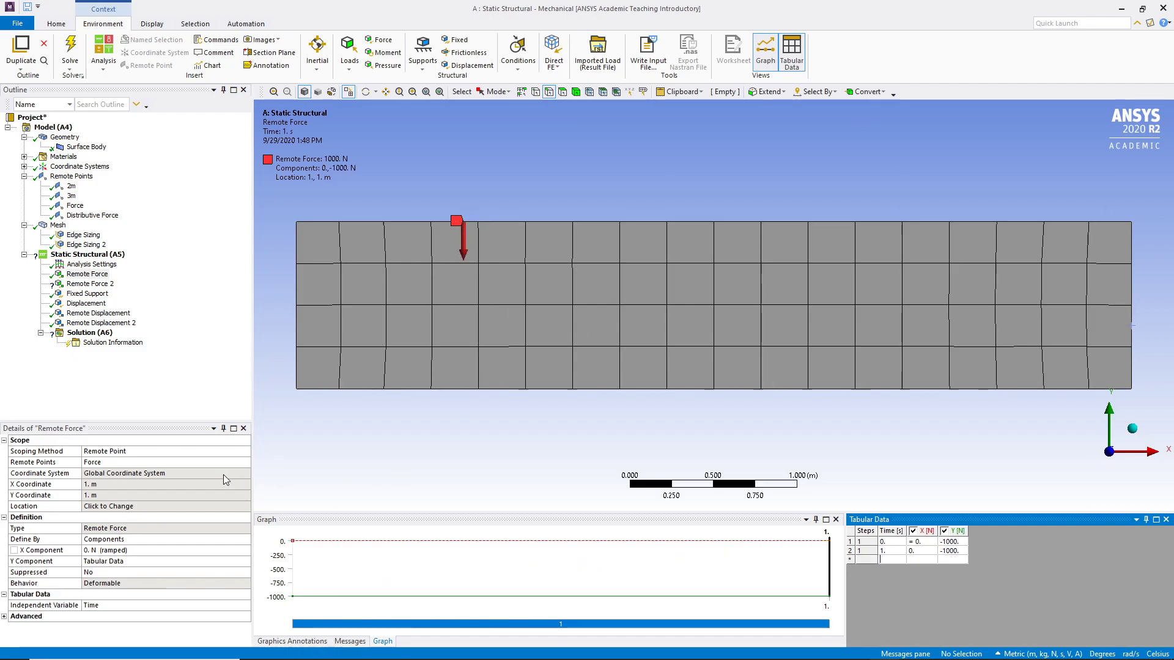
Scope the second remote force by Remote Point to the remote point named Distributive Force
{"action": "left_click", "coordinate": [89, 284]}
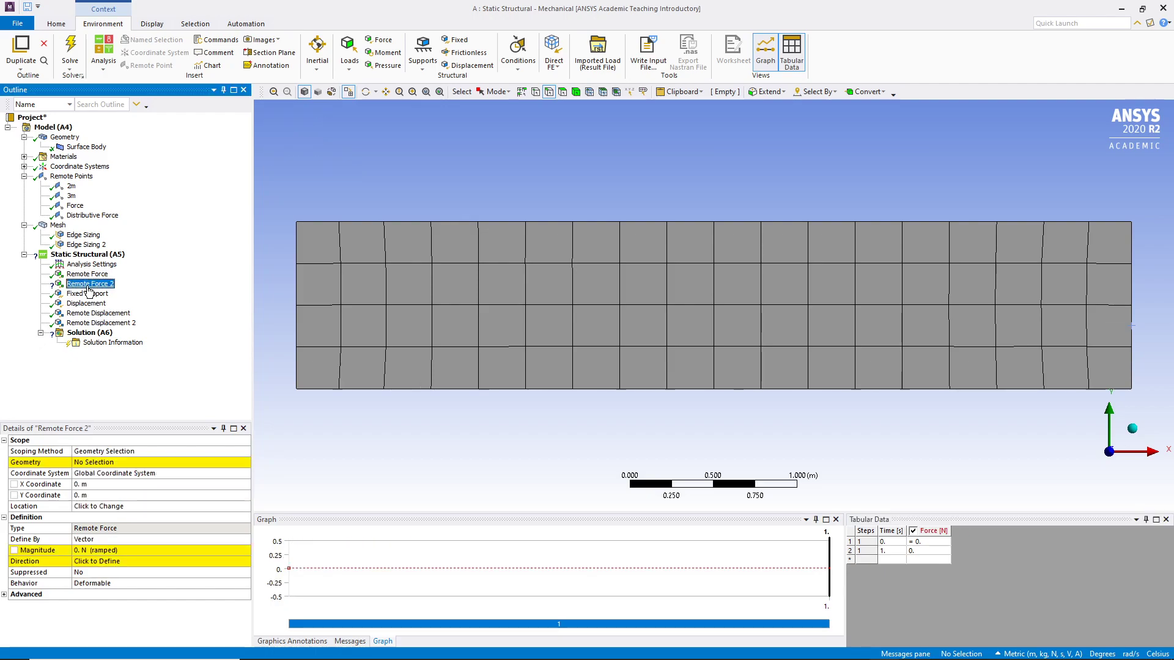
{"action": "left_click", "coordinate": [149, 463]}
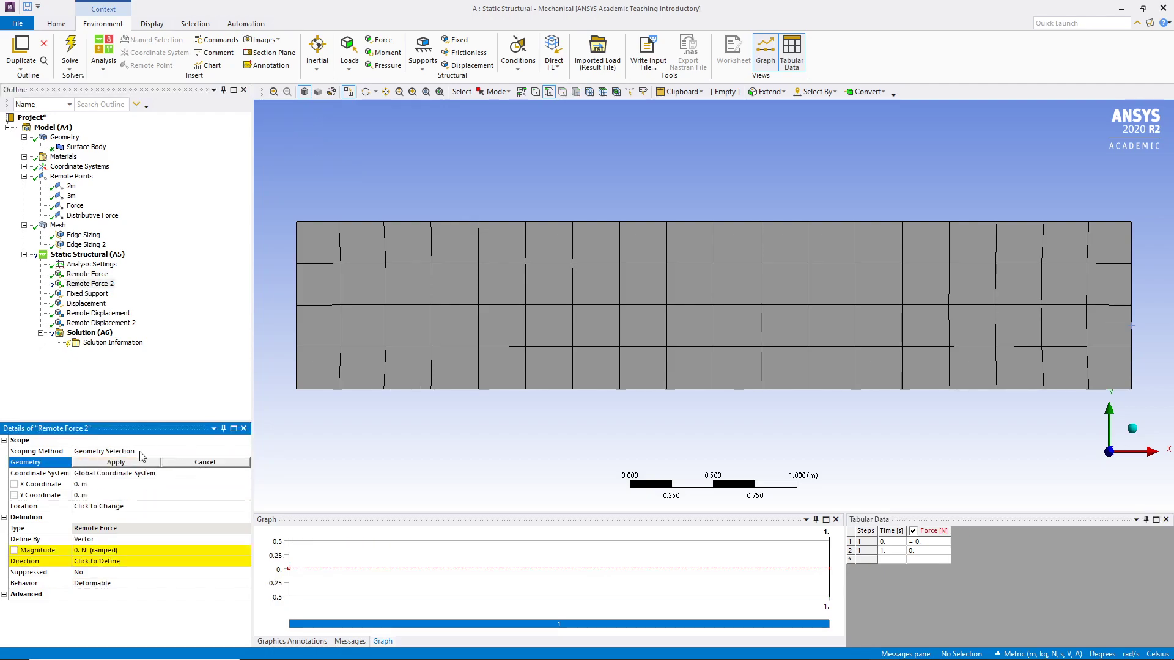
{"action": "left_click", "coordinate": [140, 451]}
{"action": "left_click", "coordinate": [245, 450]}
{"action": "left_click", "coordinate": [138, 472]}
{"action": "left_click", "coordinate": [218, 465]}
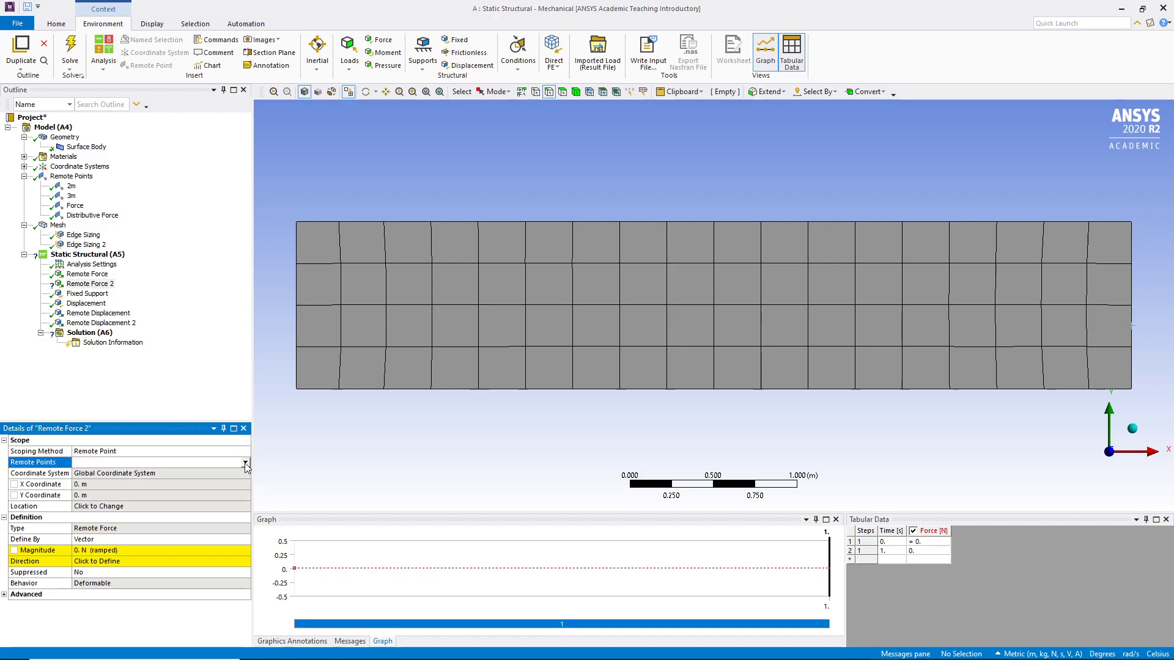
{"action": "left_click", "coordinate": [245, 463]}
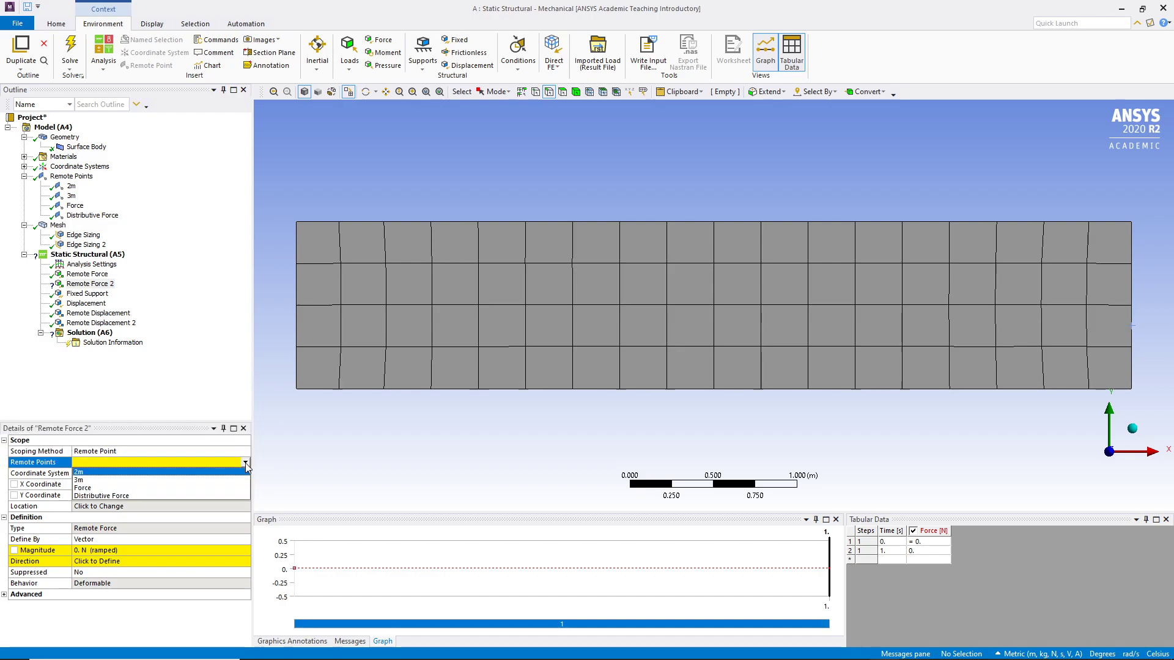
{"action": "left_click", "coordinate": [106, 496]}
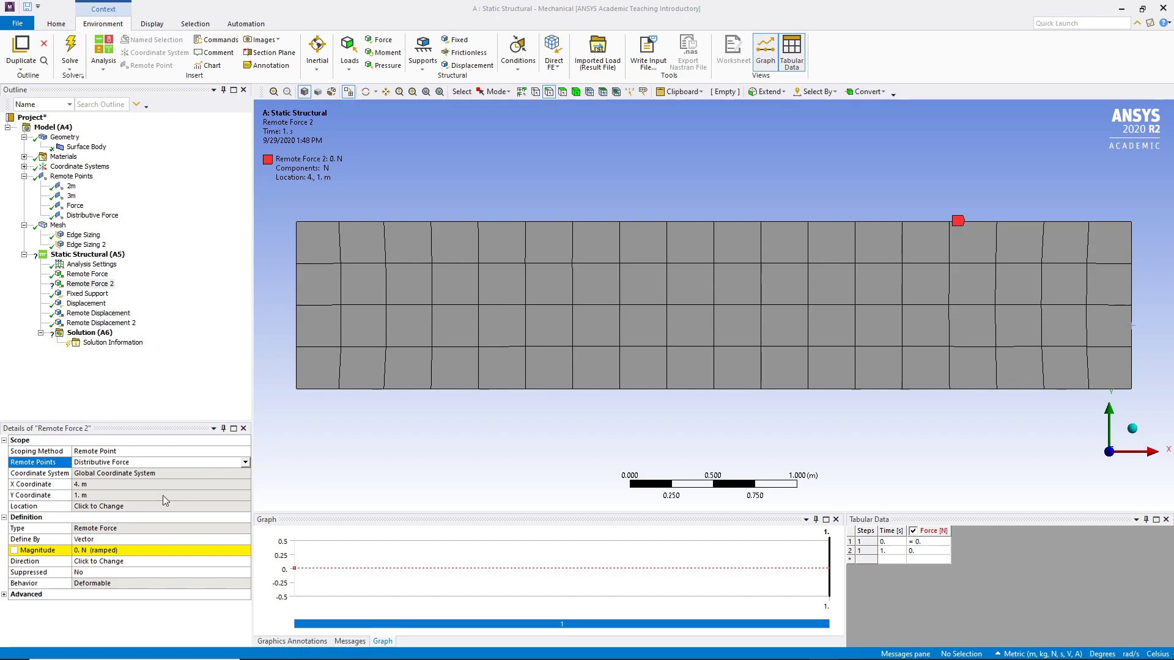
Define the second remote force by Components and set its Y component to -24000 N at both time points
{"action": "left_click", "coordinate": [129, 549]}
{"action": "left_click", "coordinate": [126, 542]}
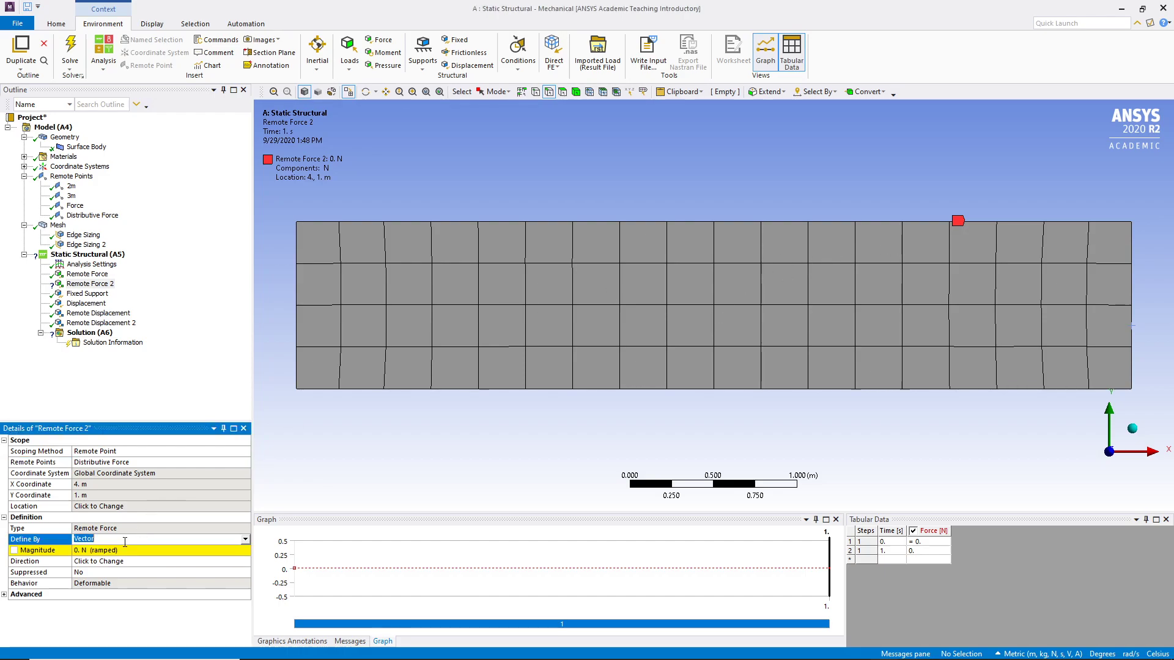
{"action": "left_click", "coordinate": [245, 540]}
{"action": "left_click", "coordinate": [207, 546]}
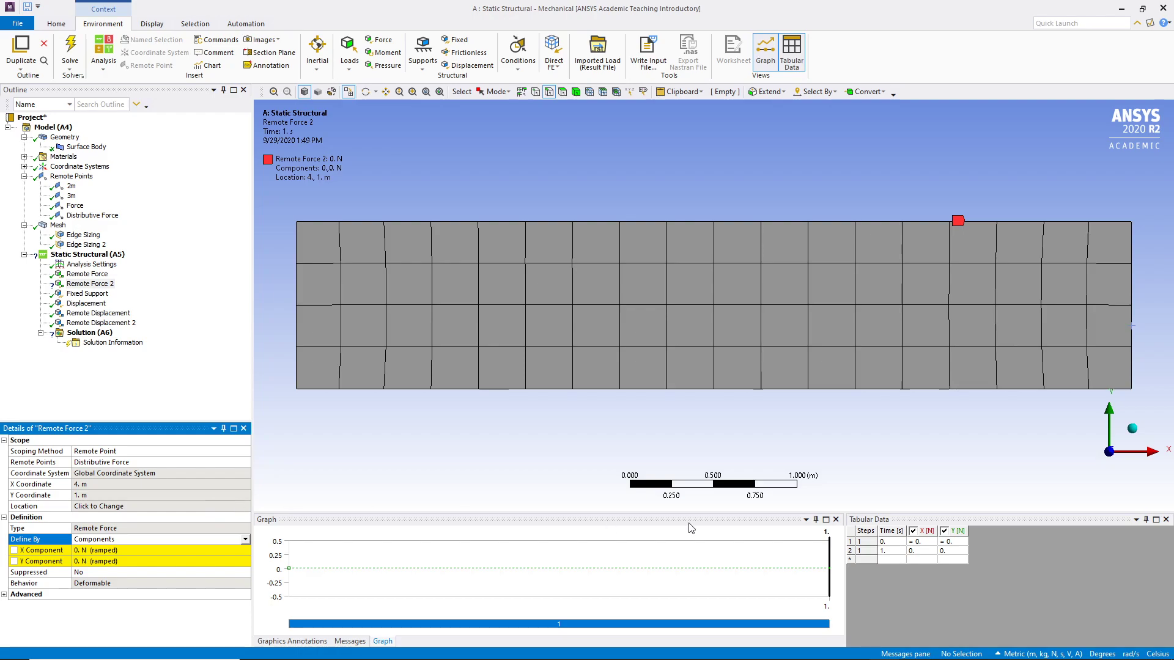
{"action": "left_click", "coordinate": [955, 542]}
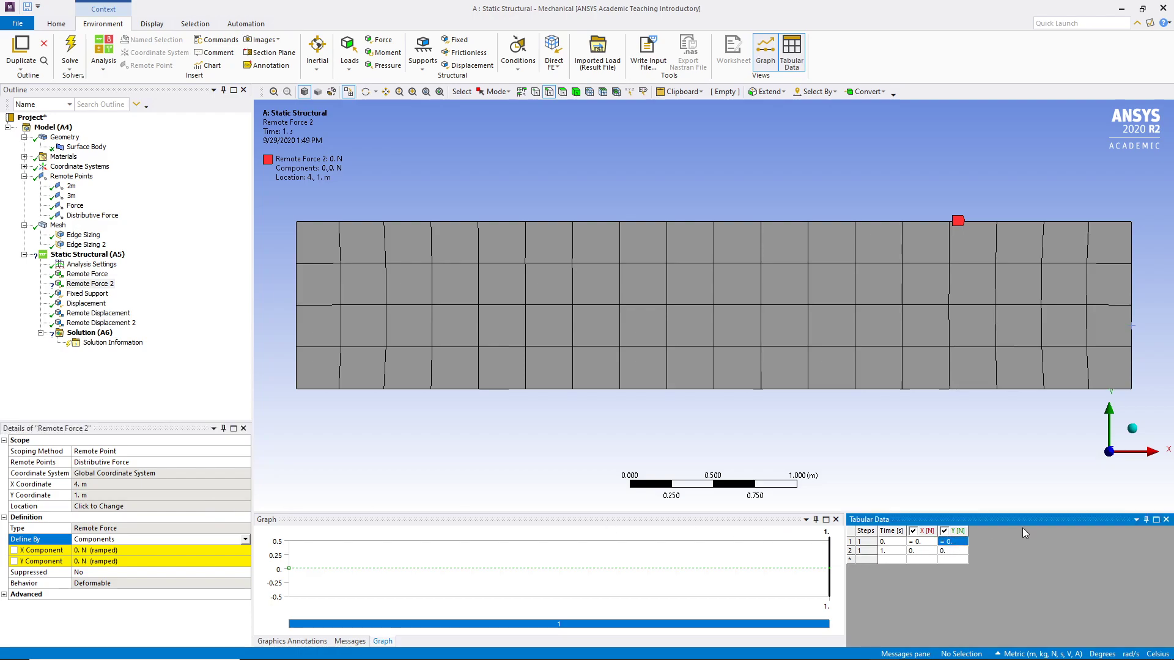
{"action": "type", "text": "-24000"}
{"action": "key", "text": "Tab"}
{"action": "key", "text": "Tab"}
{"action": "key", "text": "Tab"}
{"action": "type", "text": "-24000"}
{"action": "key", "text": "Tab"}
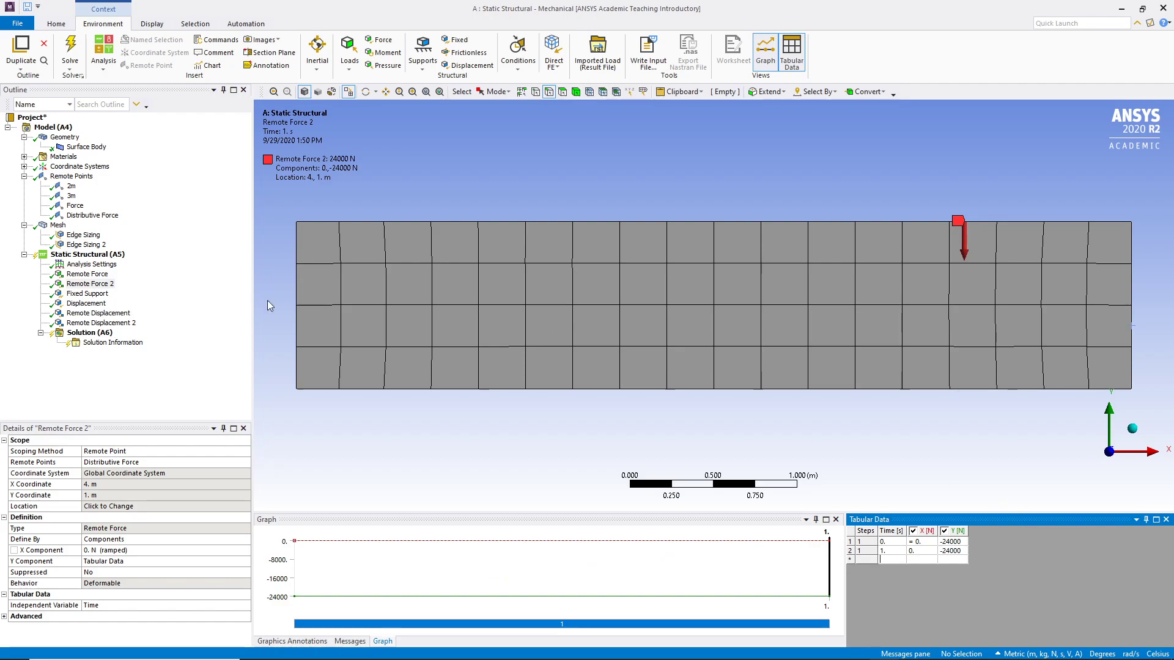
{"action": "right_click", "coordinate": [97, 365]}
{"action": "mouse_move", "coordinate": [153, 368]}
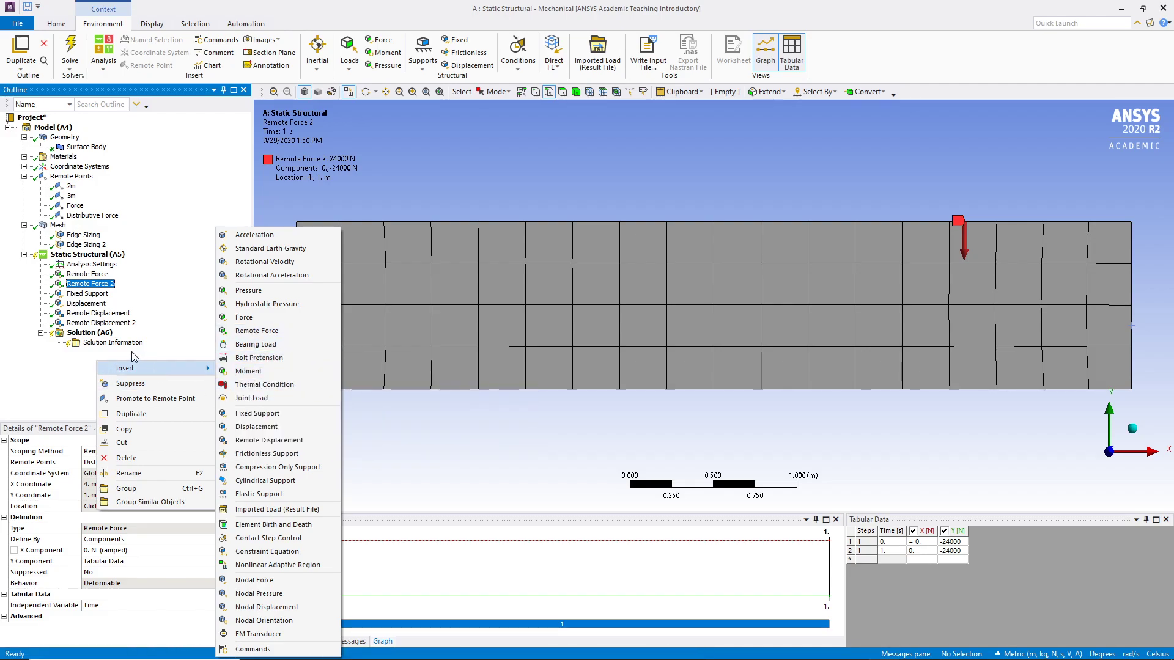
{"action": "left_click", "coordinate": [135, 357]}
Insert a Normal stress result under the static structural solution
{"action": "left_click", "coordinate": [87, 338]}
{"action": "right_click", "coordinate": [87, 338]}
{"action": "mouse_move", "coordinate": [160, 346]}
{"action": "mouse_move", "coordinate": [247, 343]}
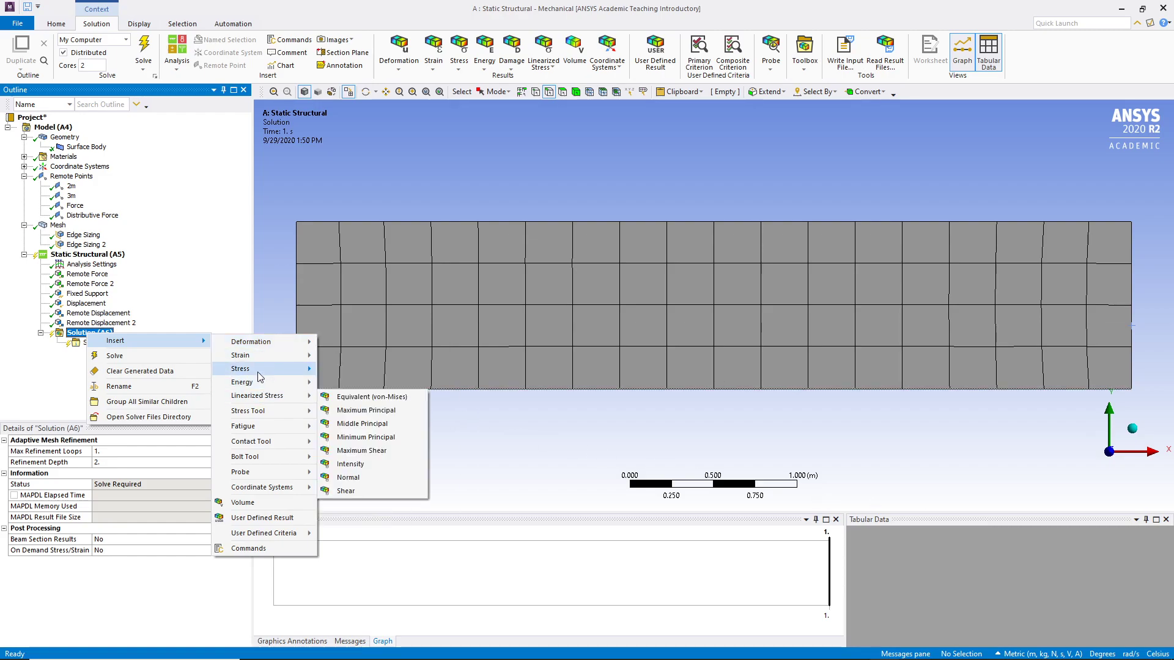
{"action": "left_click", "coordinate": [353, 437]}
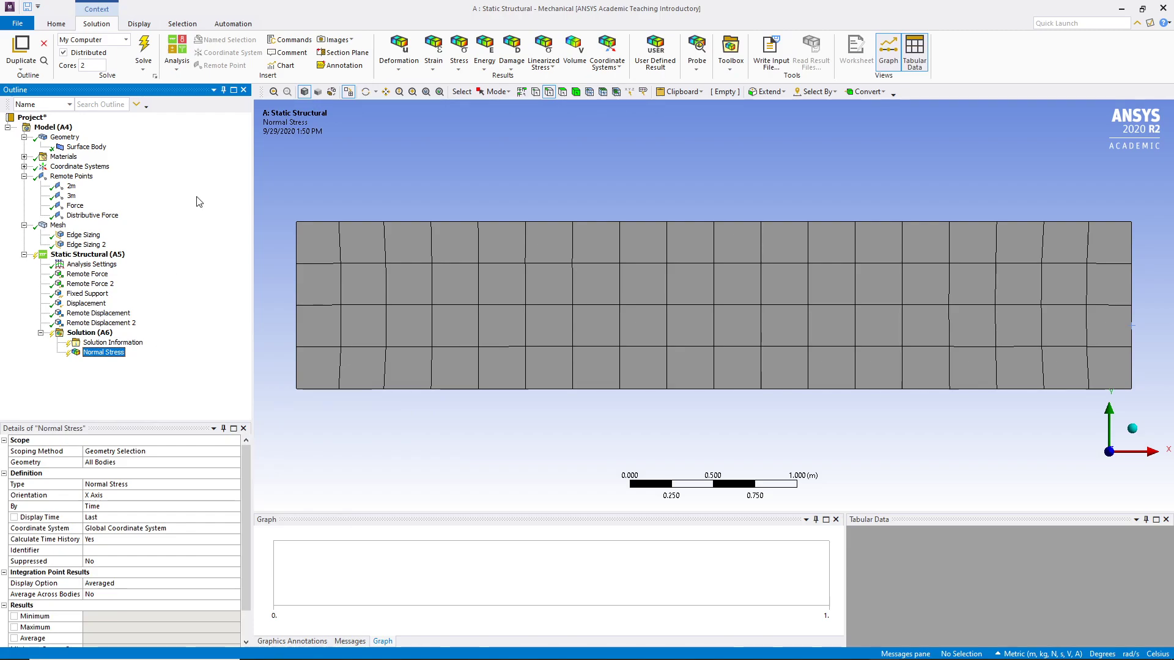
Set the Normal Stress result's orientation to Y Axis and solve the analysis
{"action": "left_click", "coordinate": [110, 496]}
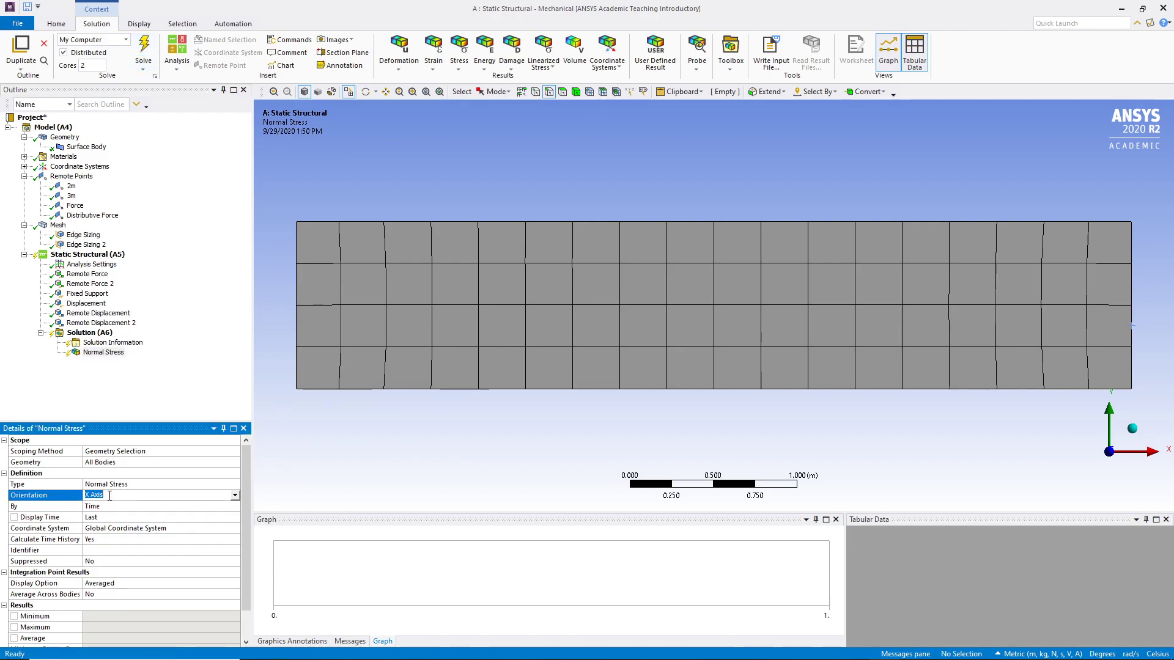
{"action": "left_click", "coordinate": [234, 495]}
{"action": "left_click", "coordinate": [192, 514]}
{"action": "left_click", "coordinate": [146, 48]}
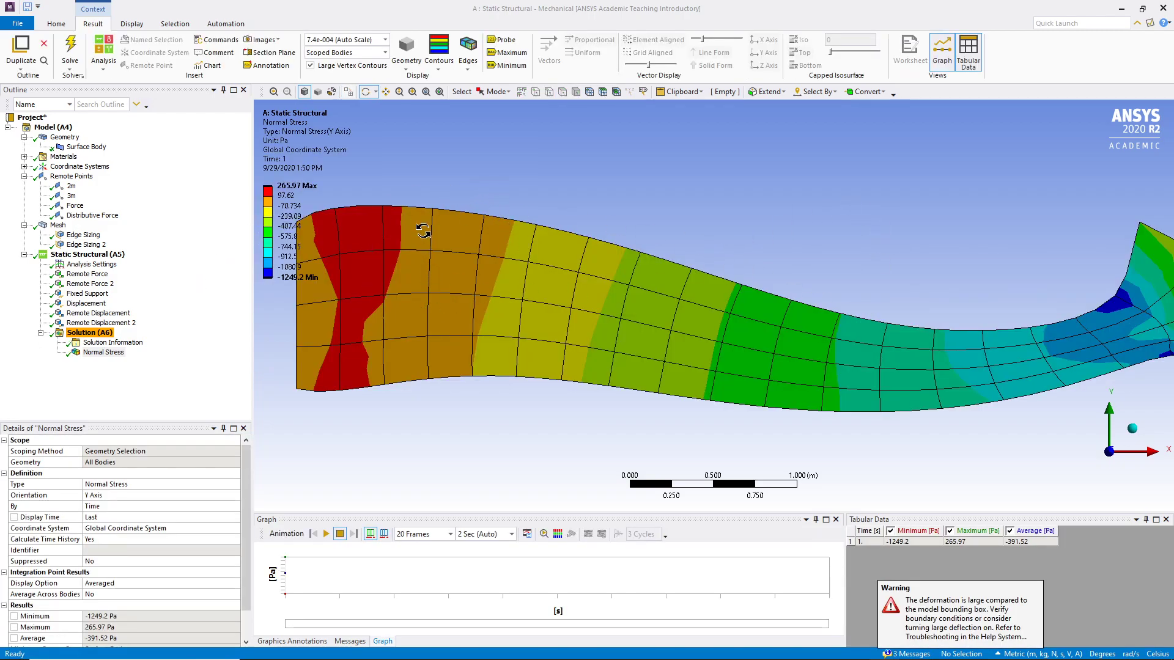
Insert a Convergence object on the Normal Stress result, keeping the default allowable change
{"action": "right_click", "coordinate": [103, 357]}
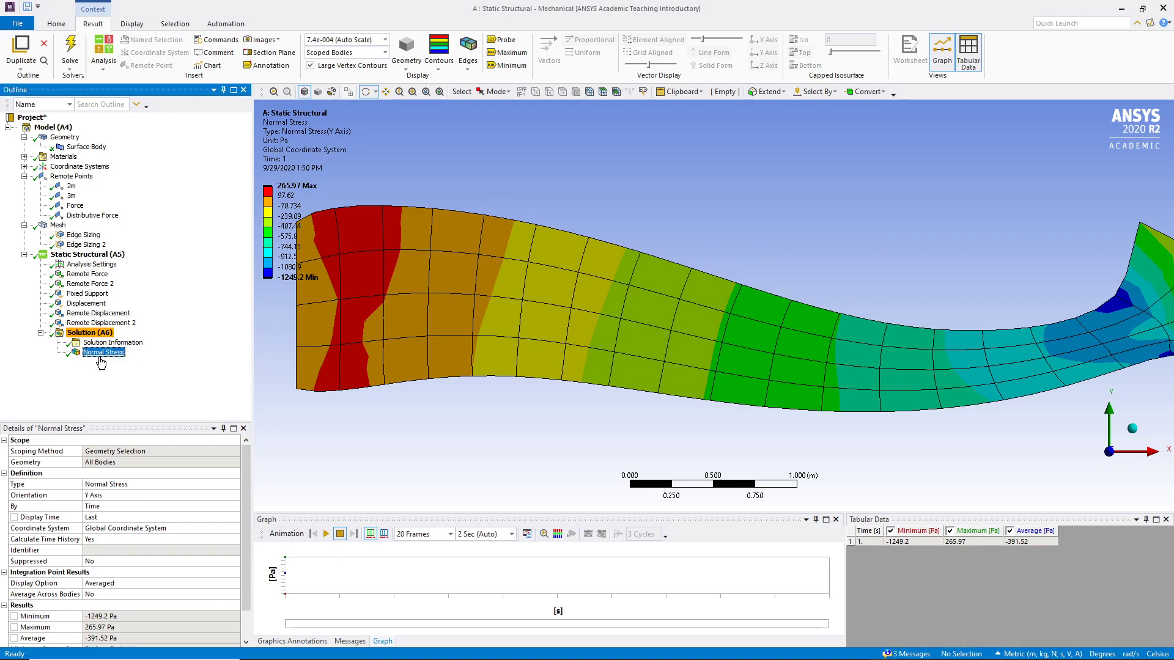
{"action": "mouse_move", "coordinate": [119, 363]}
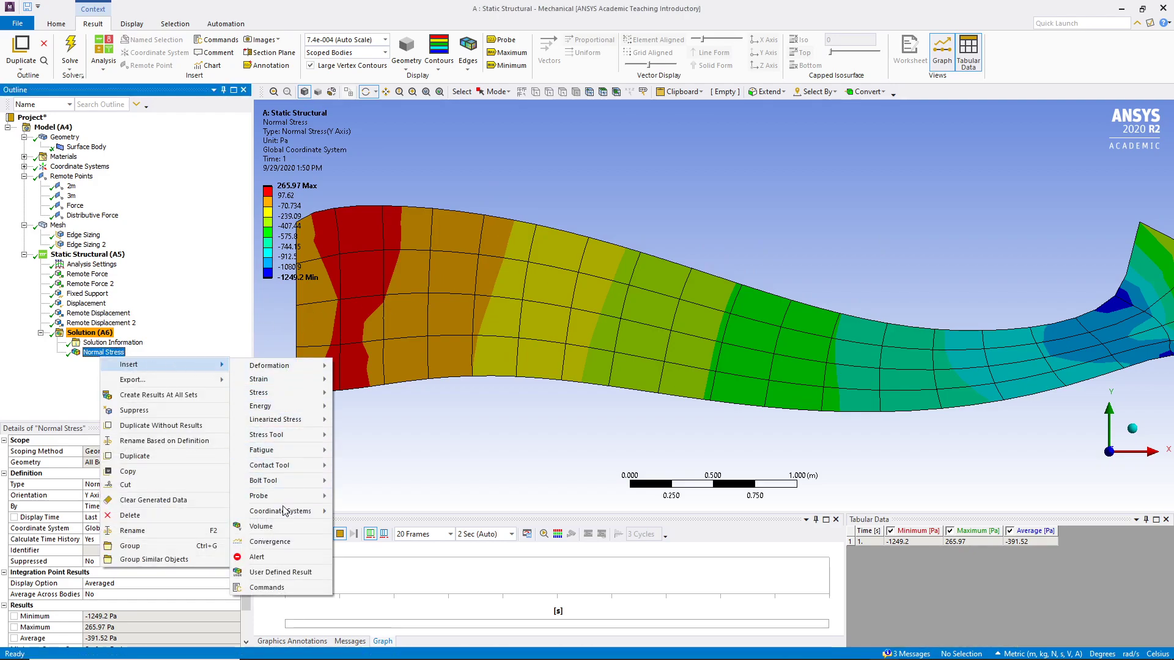
{"action": "left_click", "coordinate": [269, 541]}
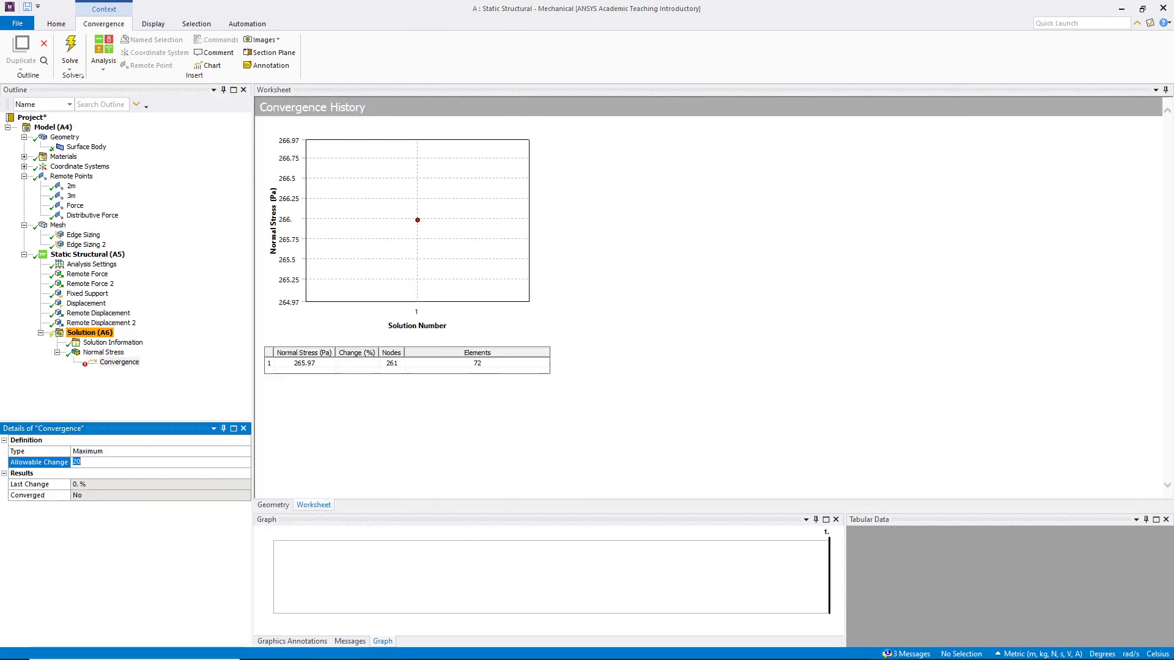
{"action": "key", "text": "Return"}
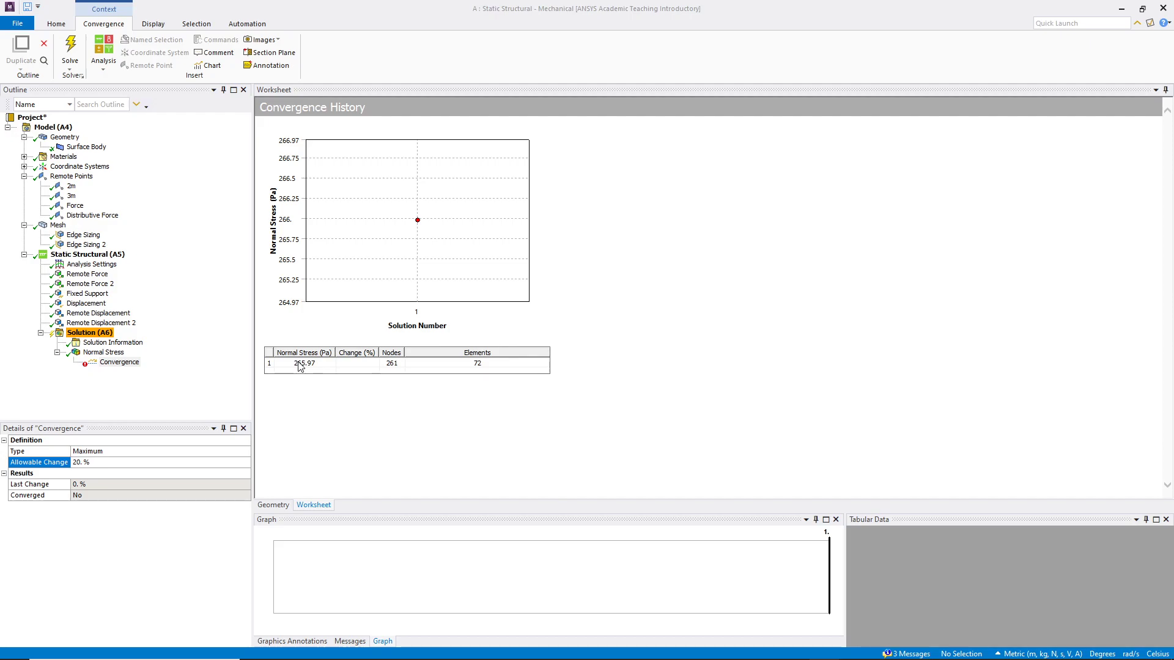
Set the convergence's allowable change to 5% and solve the analysis
{"action": "left_click", "coordinate": [119, 363]}
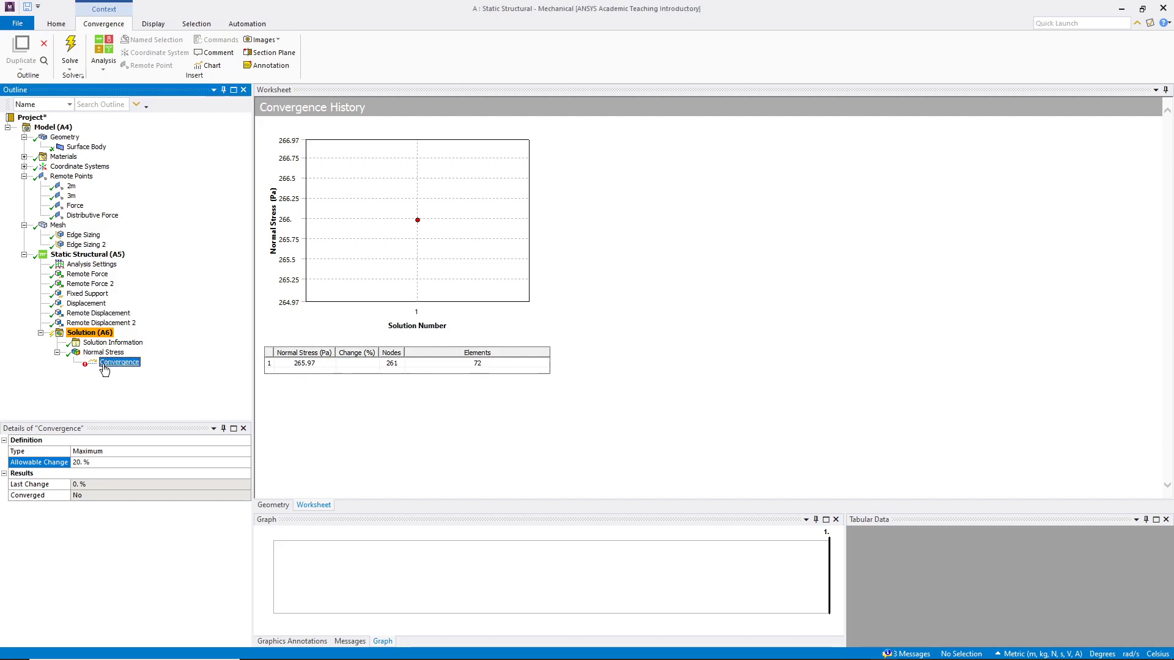
{"action": "left_click", "coordinate": [131, 461]}
{"action": "type", "text": "5"}
{"action": "key", "text": "Return"}
{"action": "left_click", "coordinate": [72, 52]}
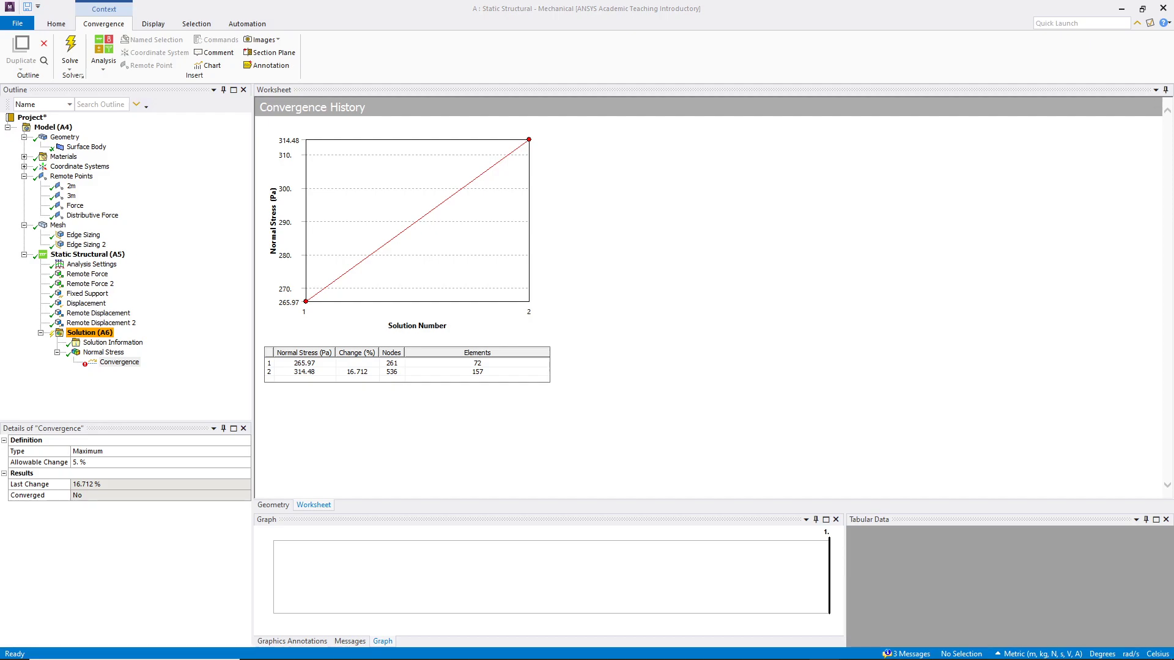
Set the solution's refinement depth to 3 and maximum refinement loops to 7, and re-solve with the convergence history displayed
{"action": "left_click", "coordinate": [98, 335]}
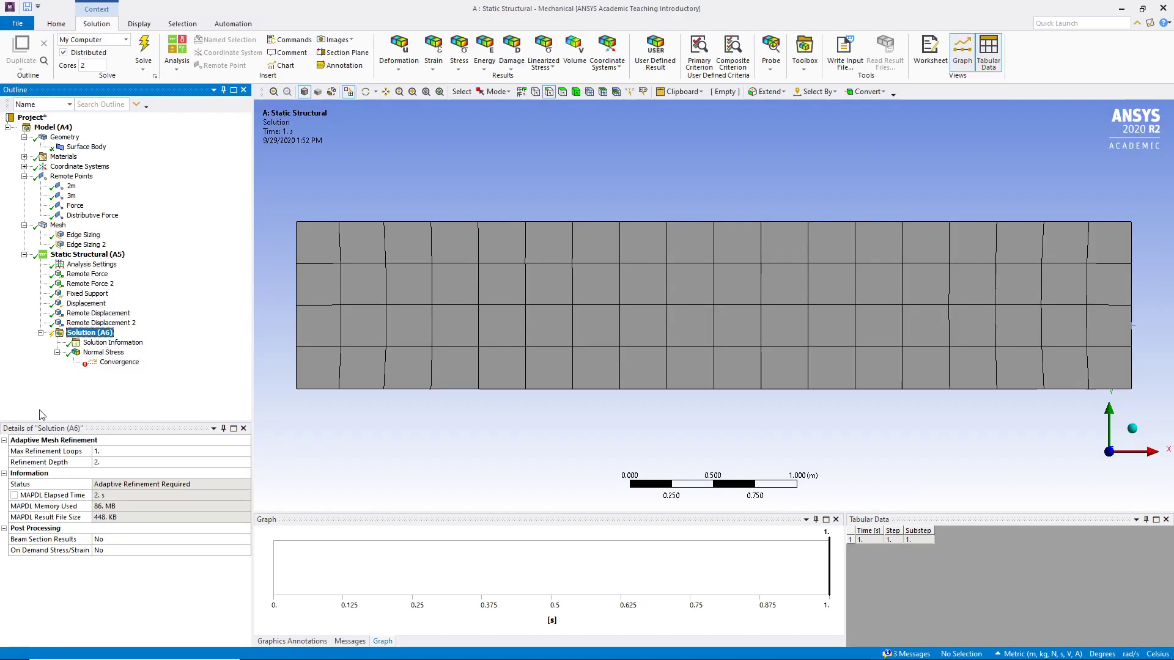
{"action": "left_click", "coordinate": [146, 462]}
{"action": "left_click", "coordinate": [153, 466]}
{"action": "left_click", "coordinate": [202, 463]}
{"action": "left_click", "coordinate": [134, 451]}
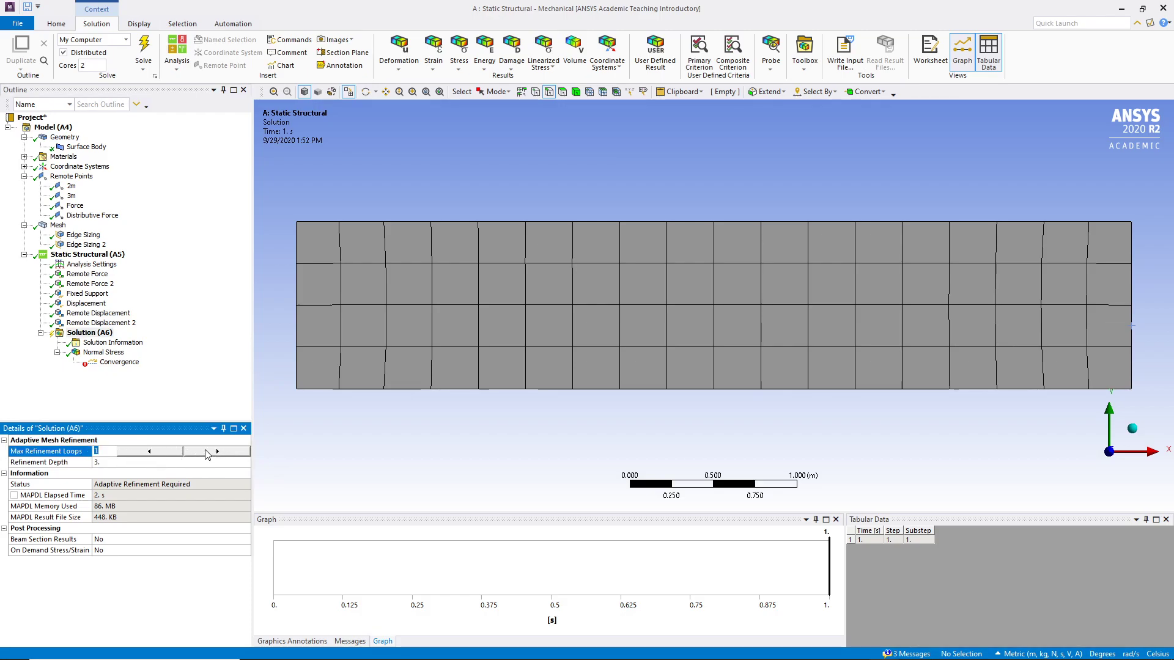
{"action": "type", "text": "7"}
{"action": "left_click", "coordinate": [120, 364]}
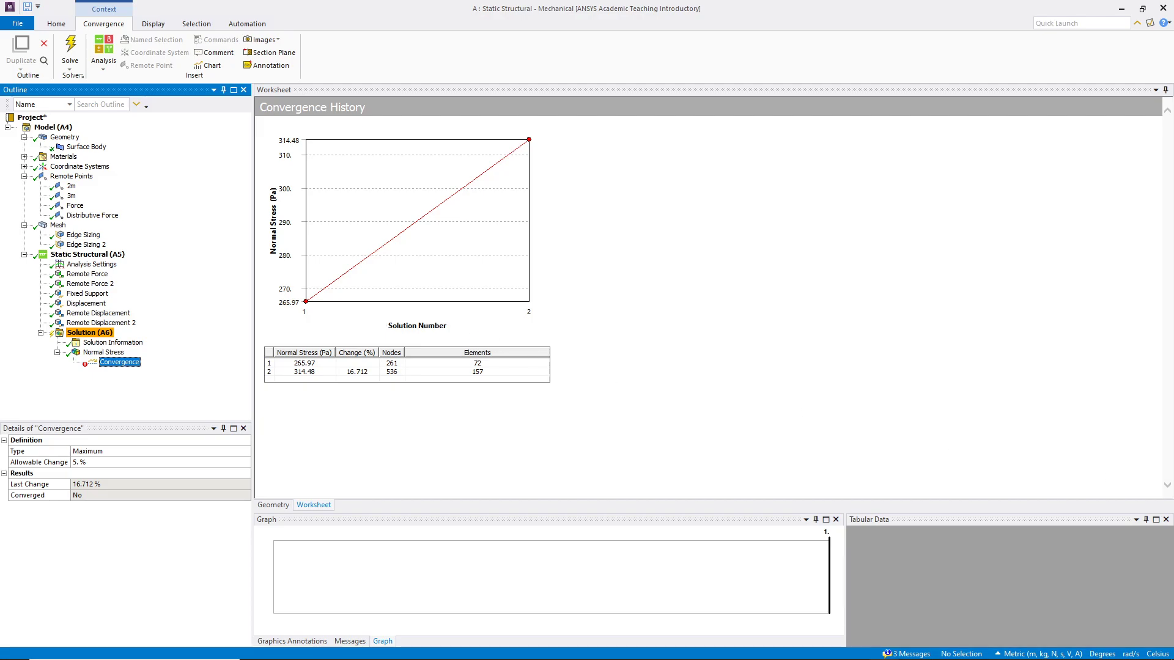
{"action": "left_click", "coordinate": [71, 50]}
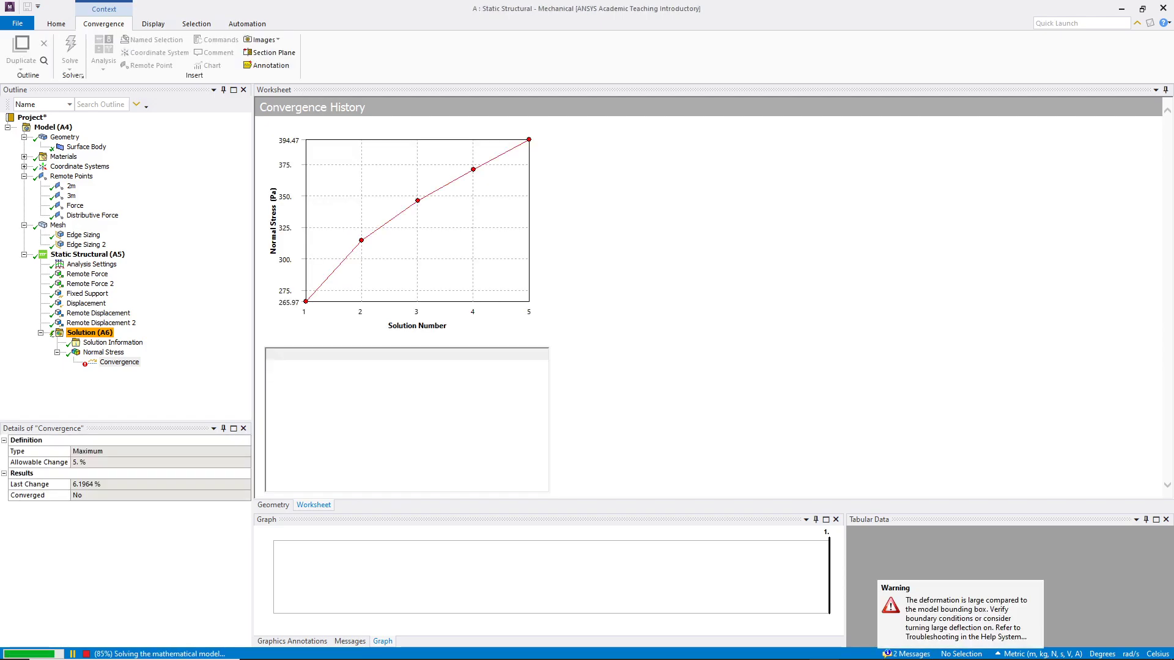
{"action": "key", "text": "XF86AudioPlay"}
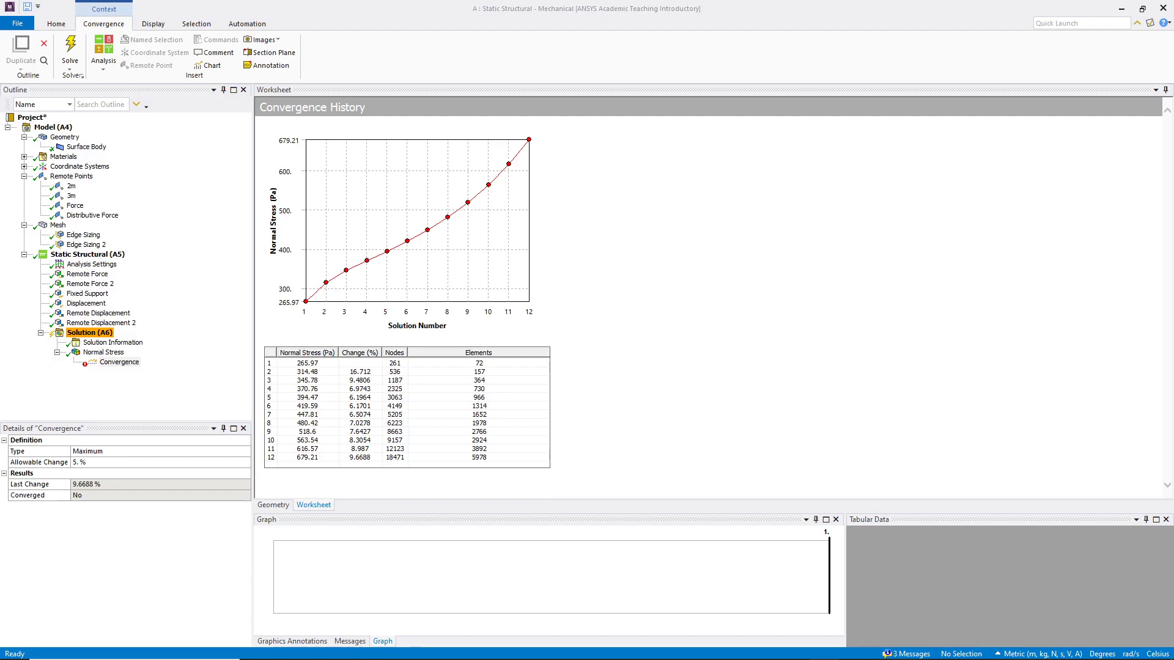
{"action": "key", "text": "XF86AudioLowerVolume"}
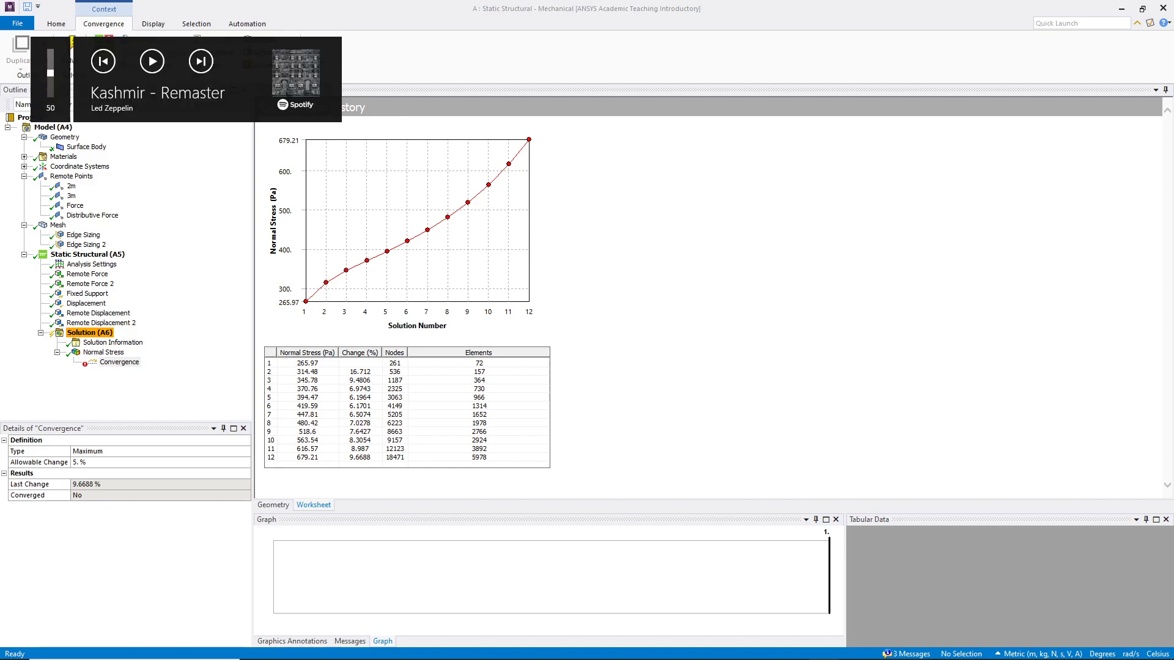